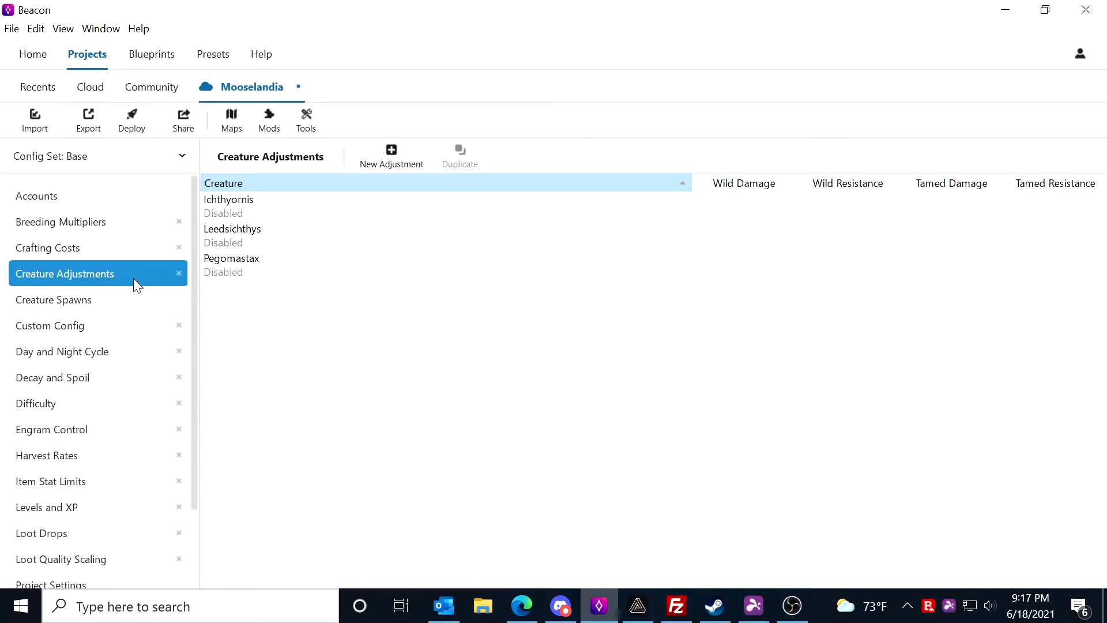
Step: Examine the Base config set's Creature Spawns, Accounts and Breeding Multipliers sections in the Mooselandia project
scroll(129, 396, "down", 3)
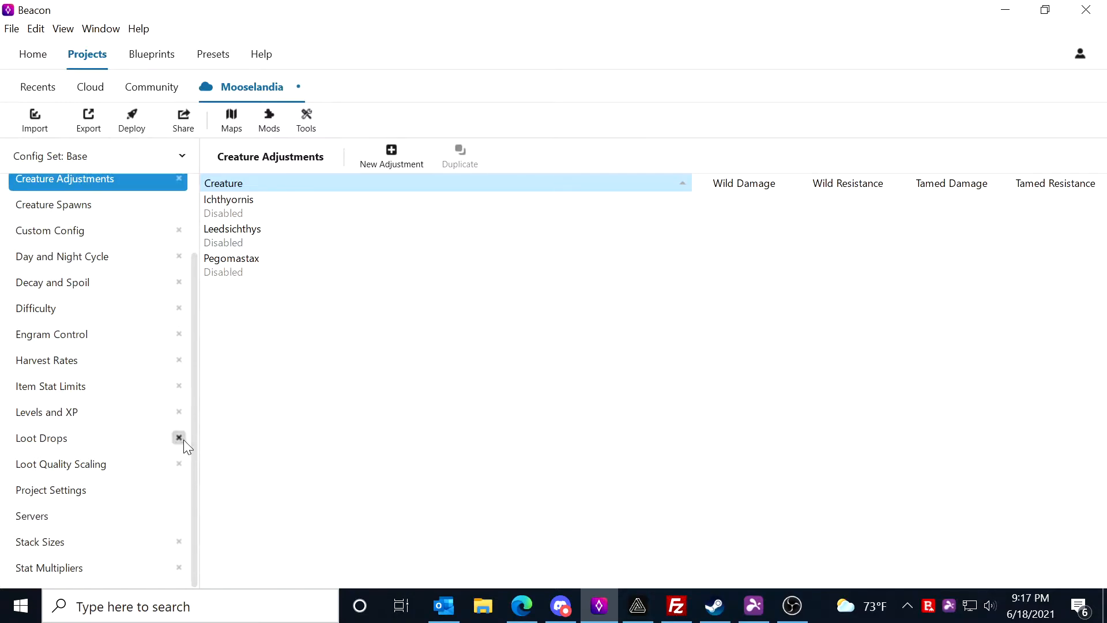
left_click(122, 208)
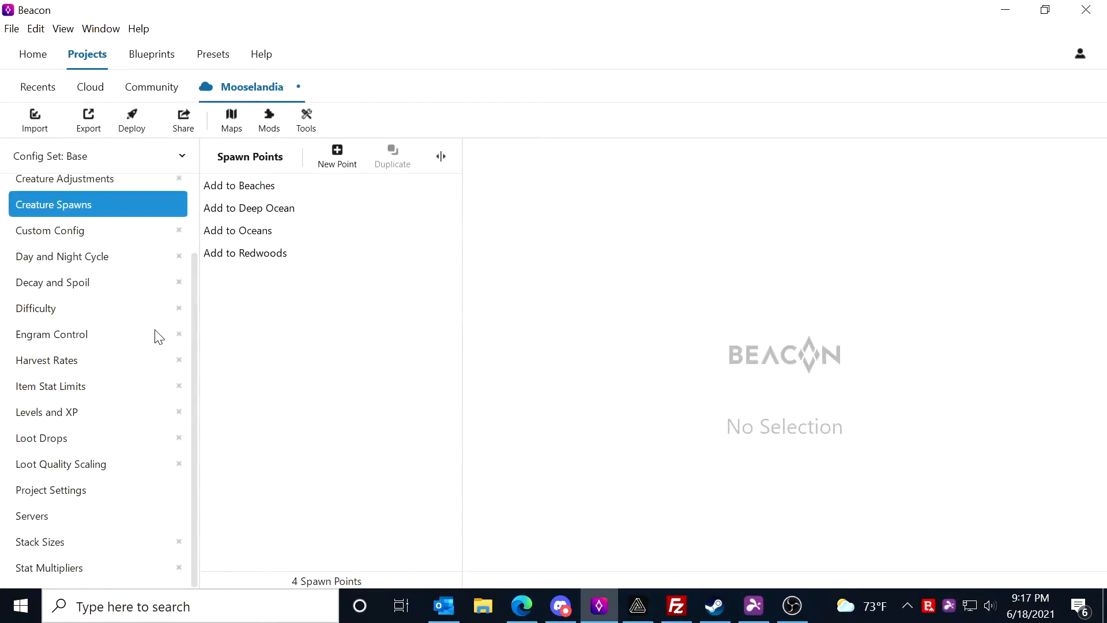
left_click(109, 514)
scroll(140, 452, "up", 2)
left_click(133, 202)
left_click(130, 291)
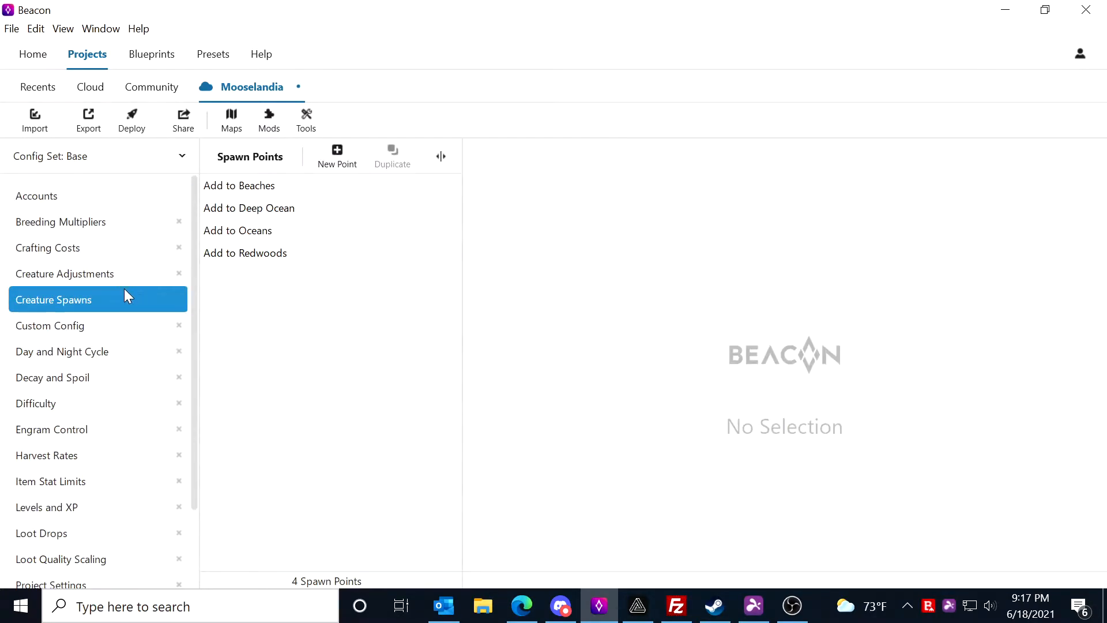
left_click(89, 196)
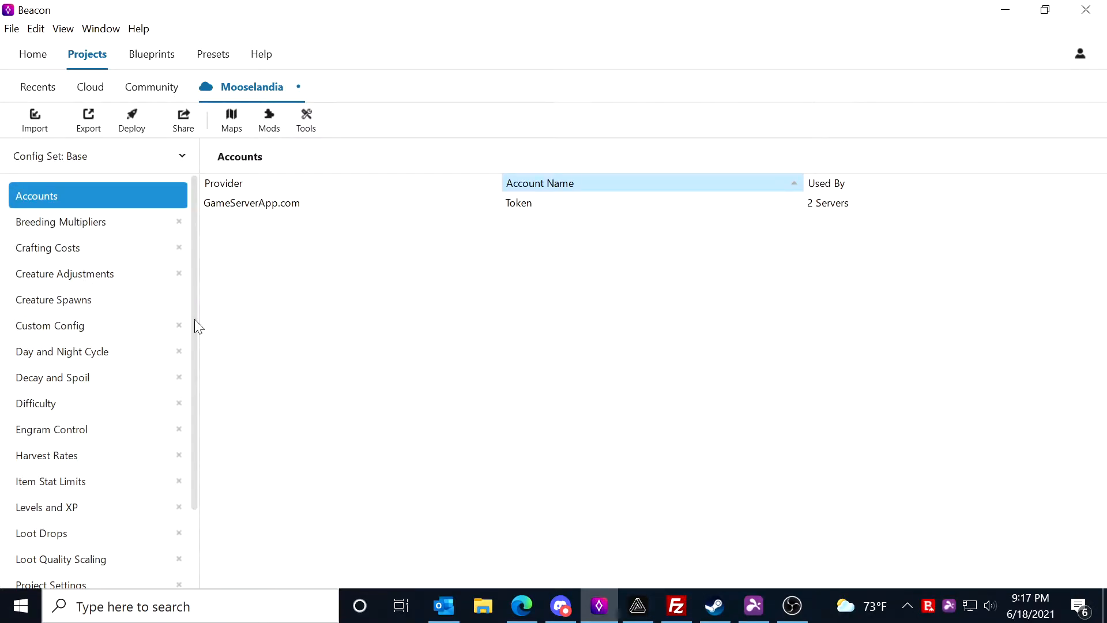
left_click(91, 219)
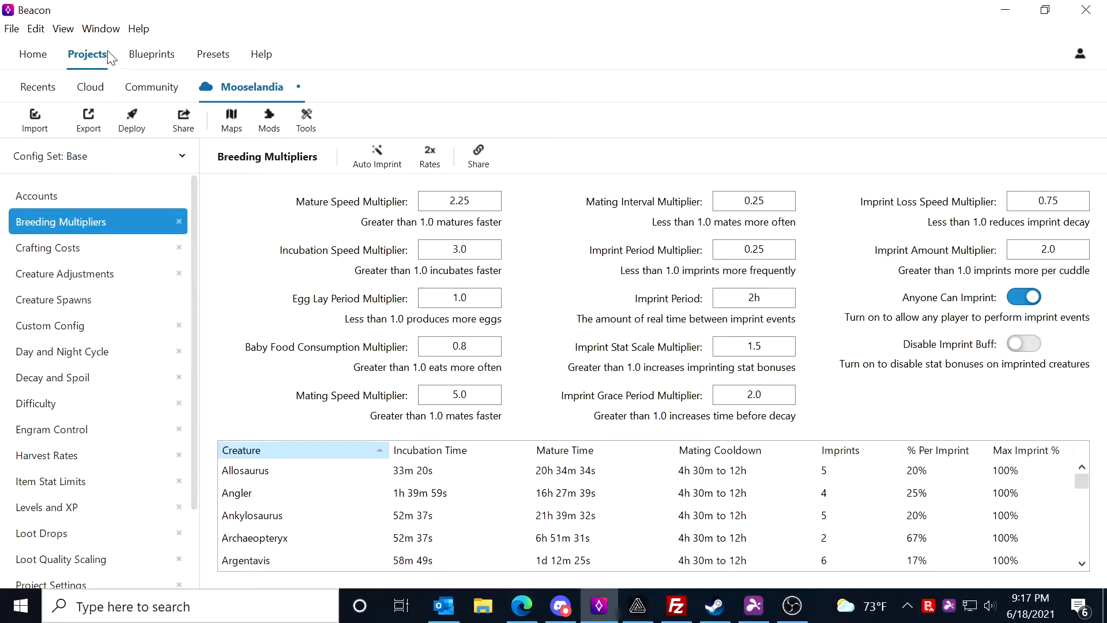
Step: Check the program's version information on the home page and return to the open project
left_click(139, 28)
left_click(143, 42)
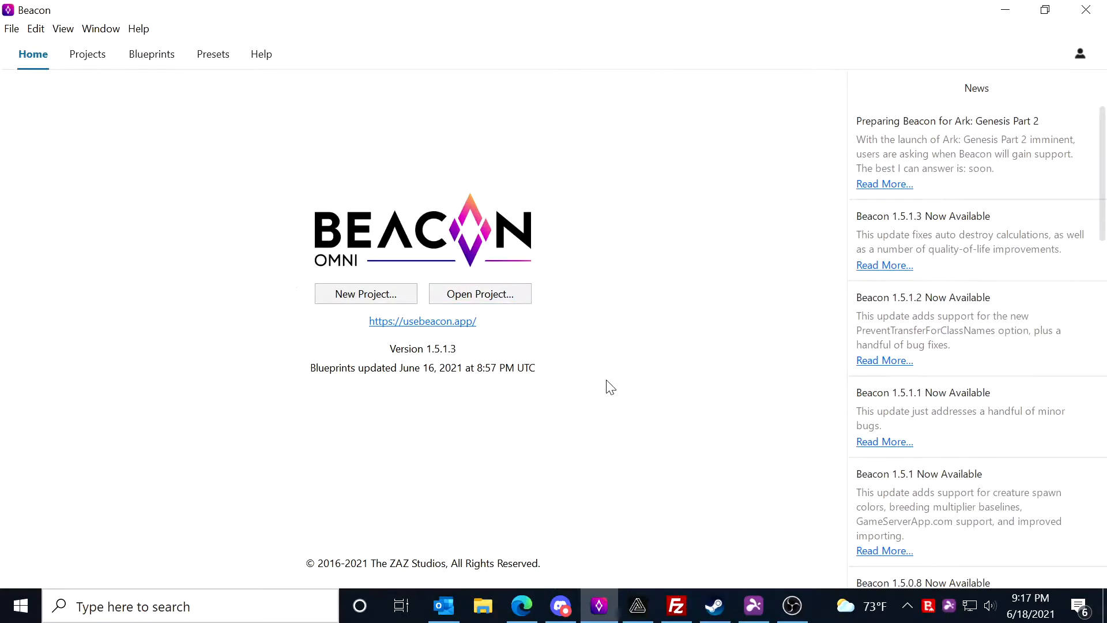
left_click(88, 58)
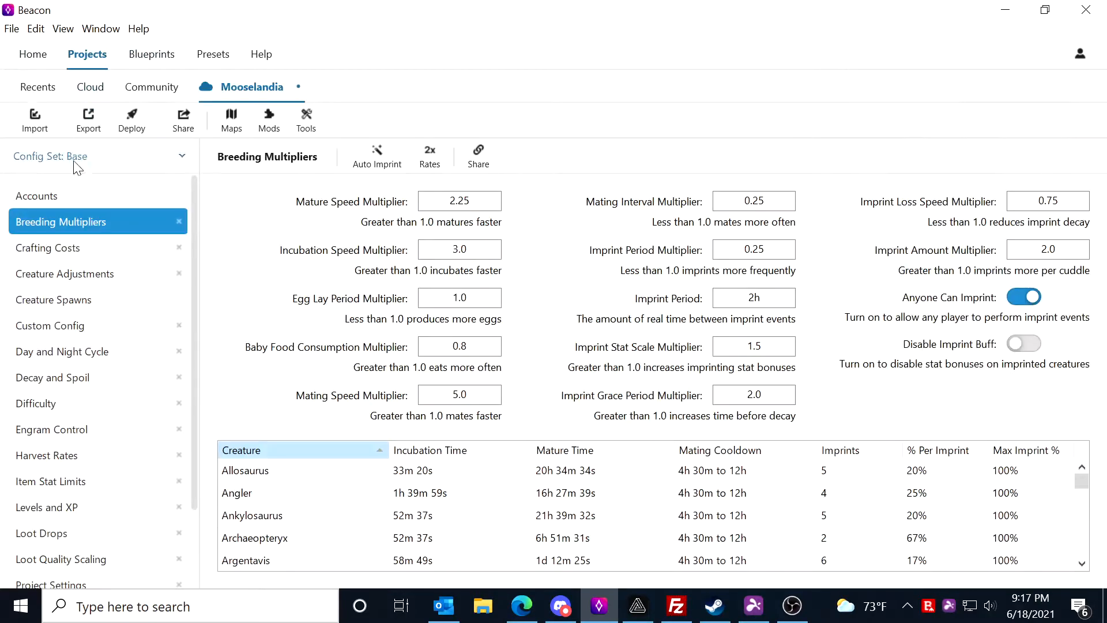
Step: Look through the Crafting Costs, Creature Adjustments, Creature Spawns, Accounts and Loot Quality Scaling sections of the Base config set
left_click(97, 247)
left_click(91, 273)
left_click(86, 300)
scroll(80, 298, "down", 3)
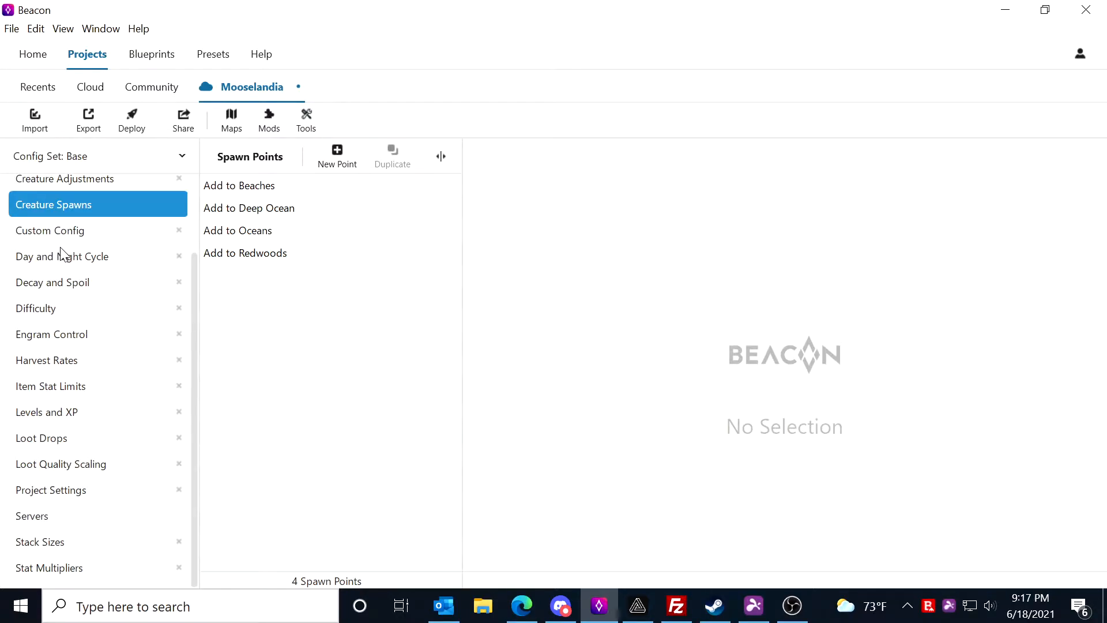
left_click(117, 182)
scroll(105, 252, "up", 3)
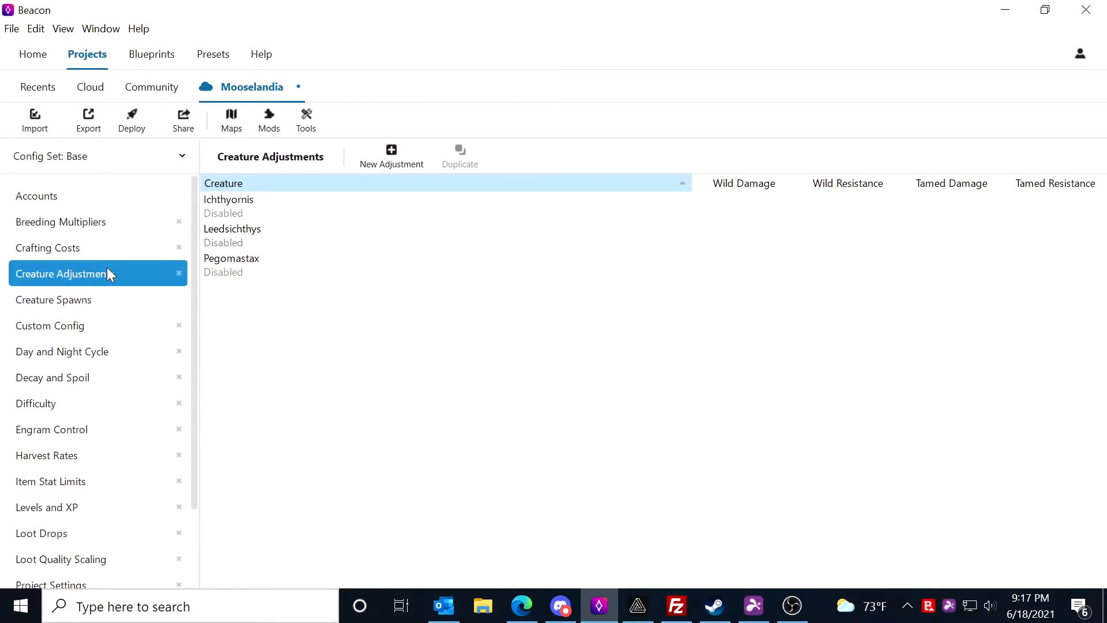
left_click(119, 196)
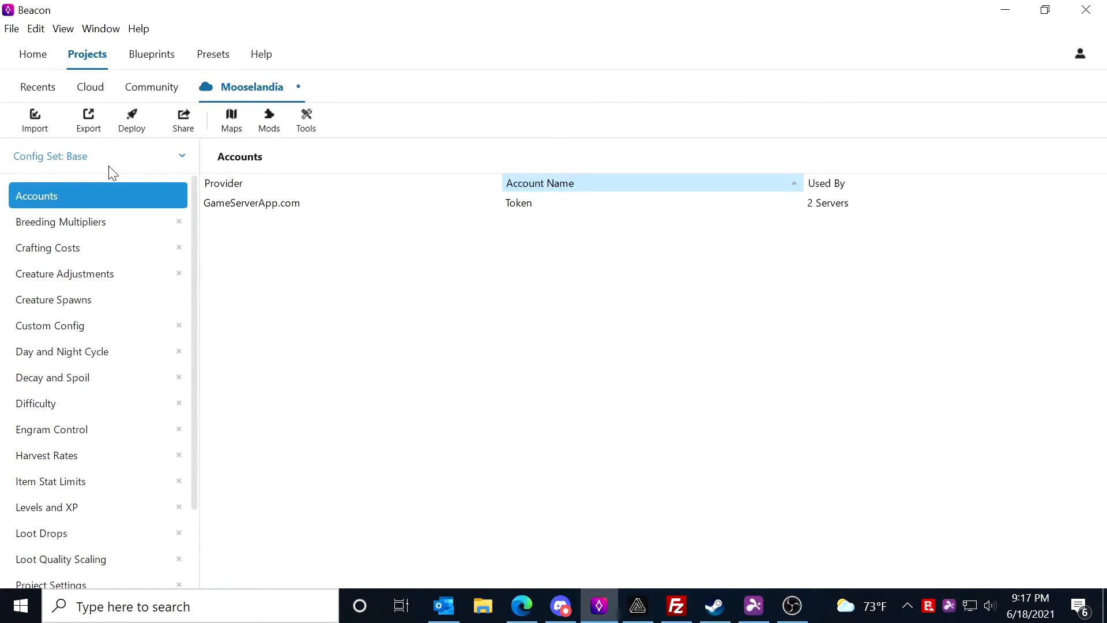
scroll(89, 490, "down", 3)
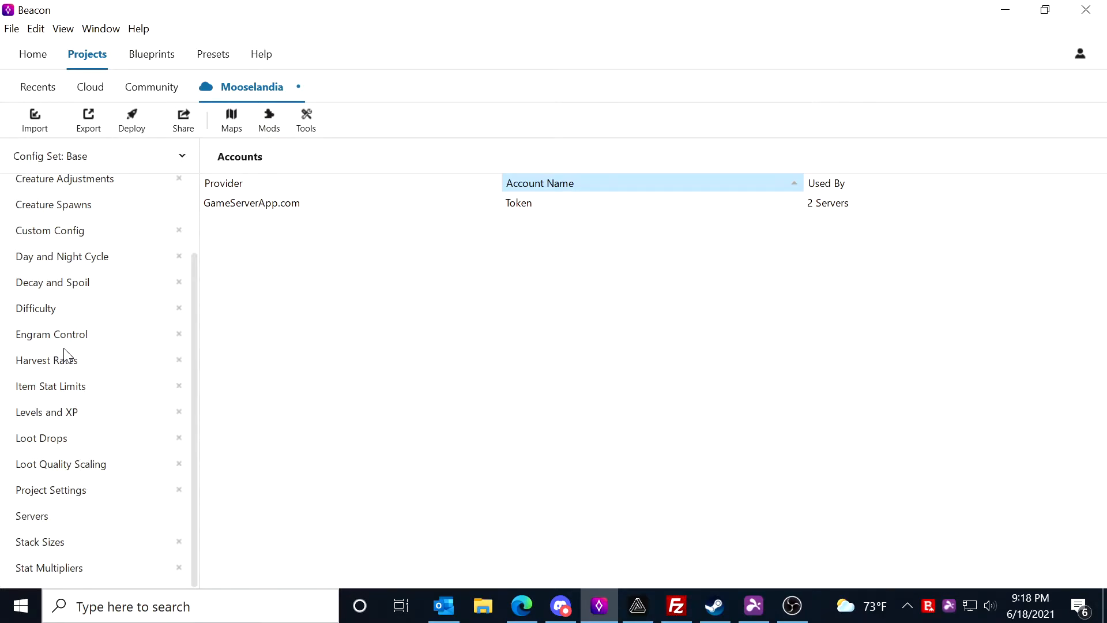
left_click(72, 490)
left_click(86, 470)
left_click(80, 440)
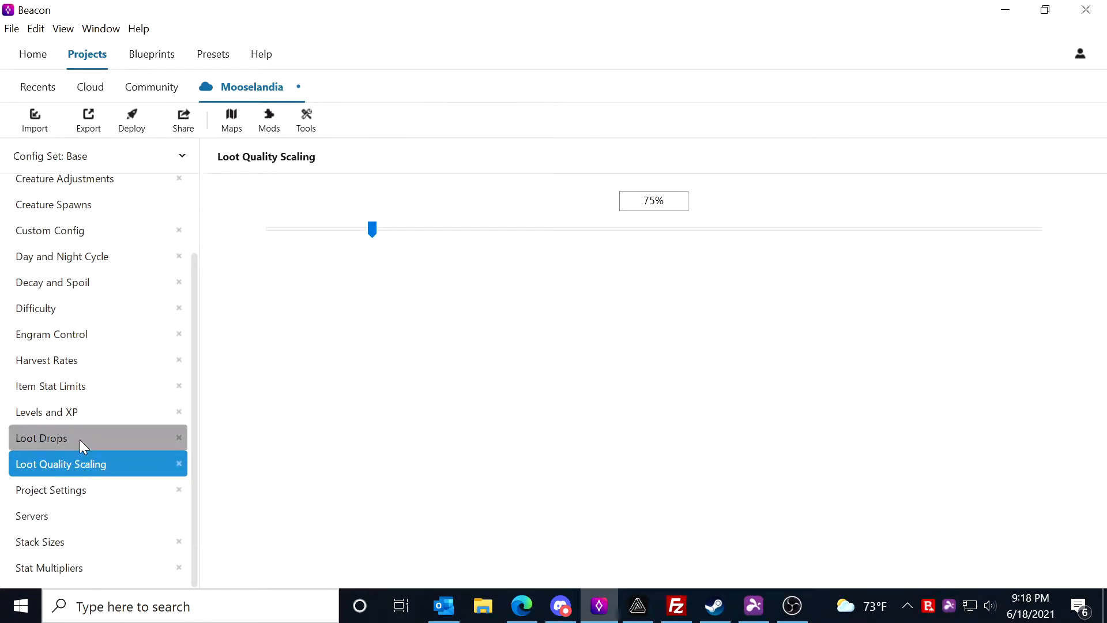
Step: Compare the general settings of the Genesis 2 and The Island servers
left_click(81, 522)
left_click(279, 204)
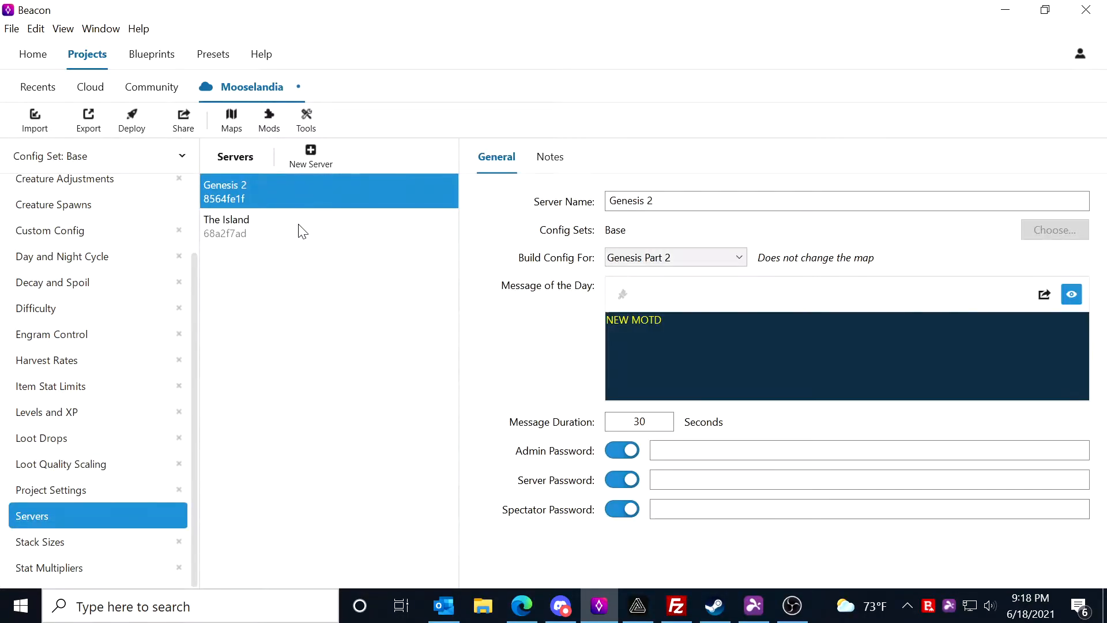
left_click(299, 231)
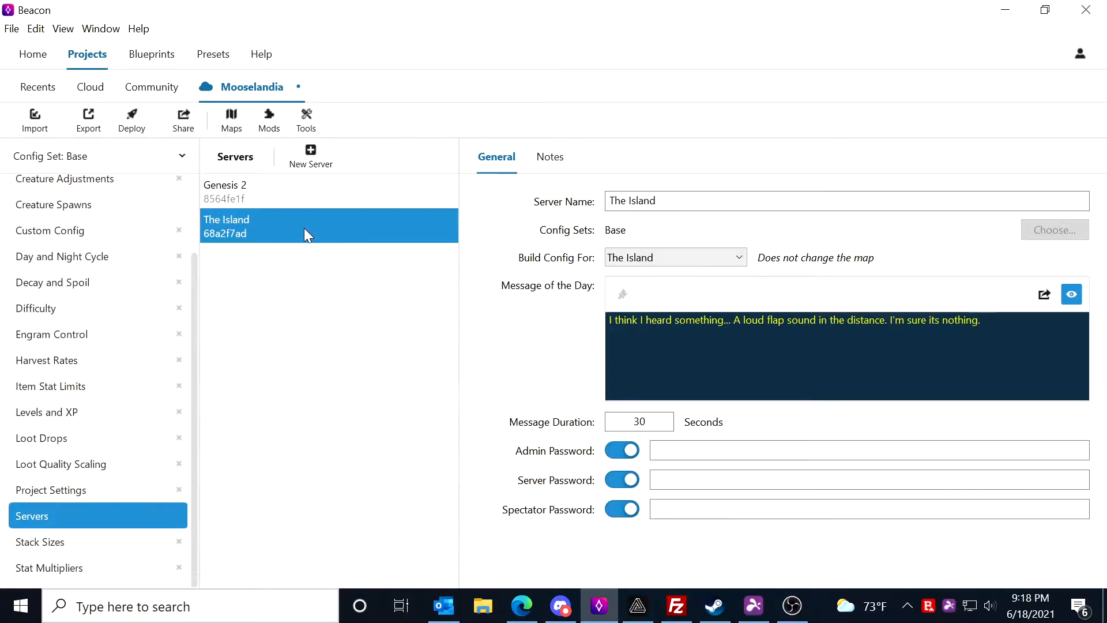
left_click(286, 200)
left_click(278, 224)
left_click(282, 192)
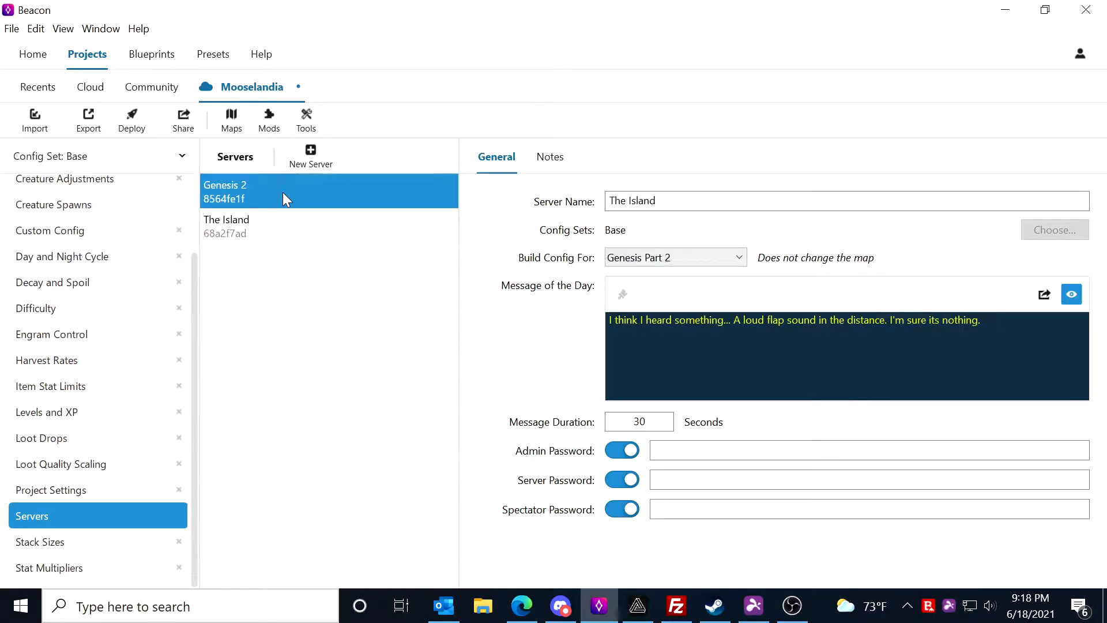
Step: Examine the Custom Config and Crafting Costs sections, and look through the whole Loot Drops list
left_click(41, 230)
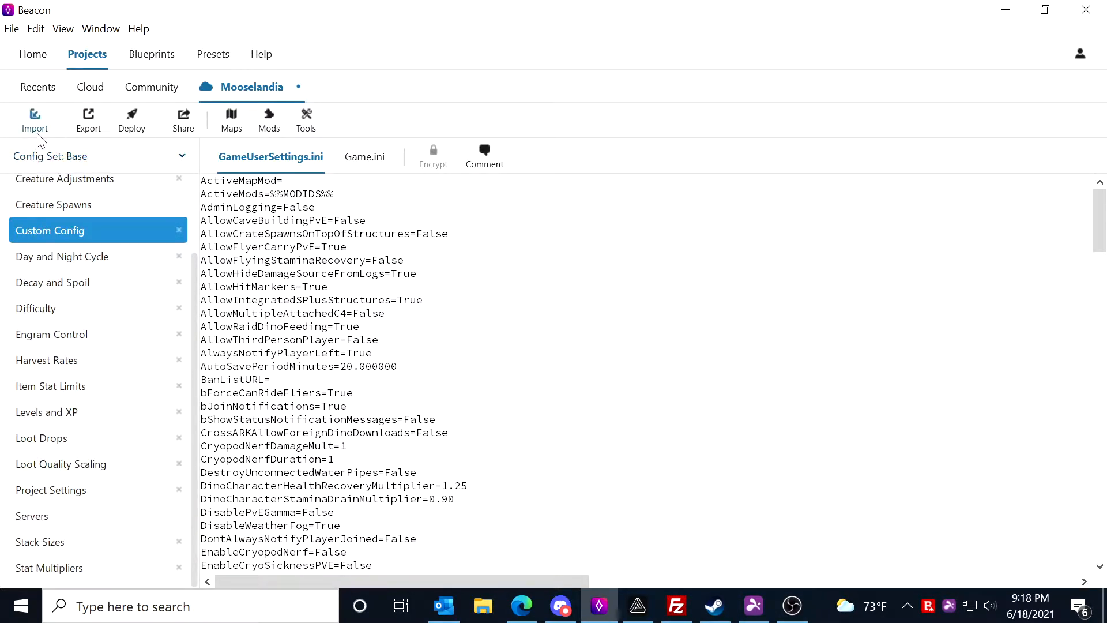
scroll(44, 268, "up", 3)
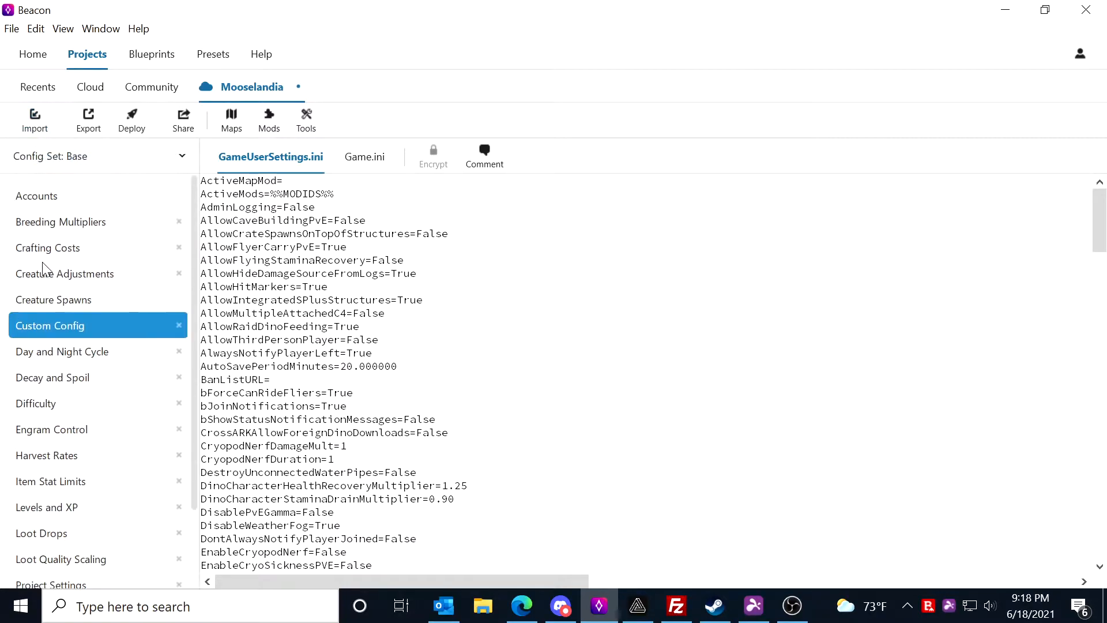
left_click(96, 221)
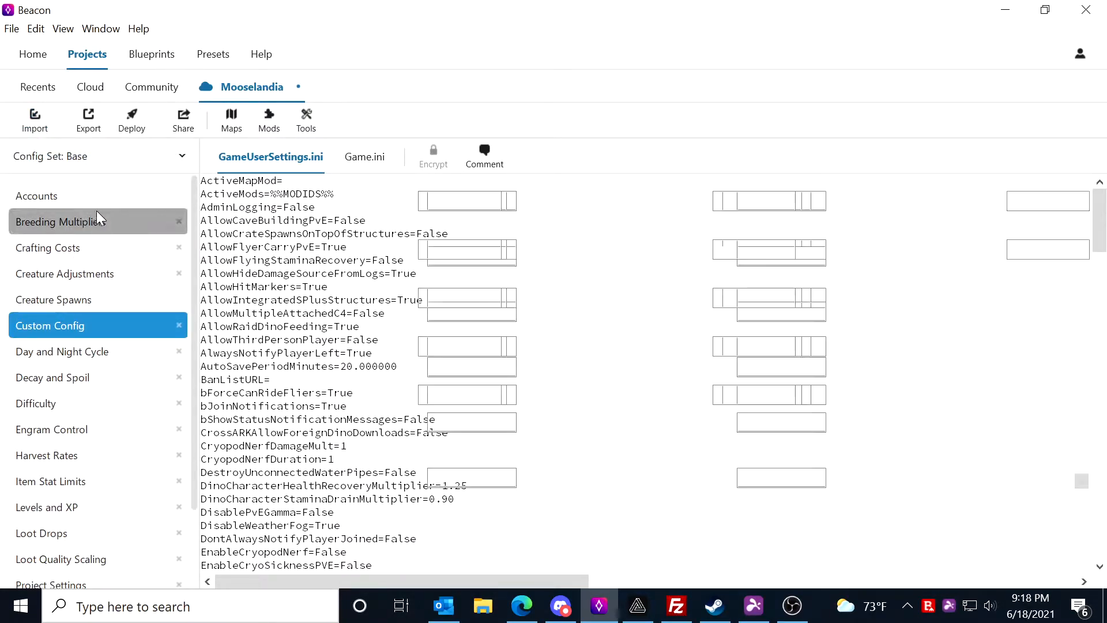
left_click(102, 200)
left_click(102, 239)
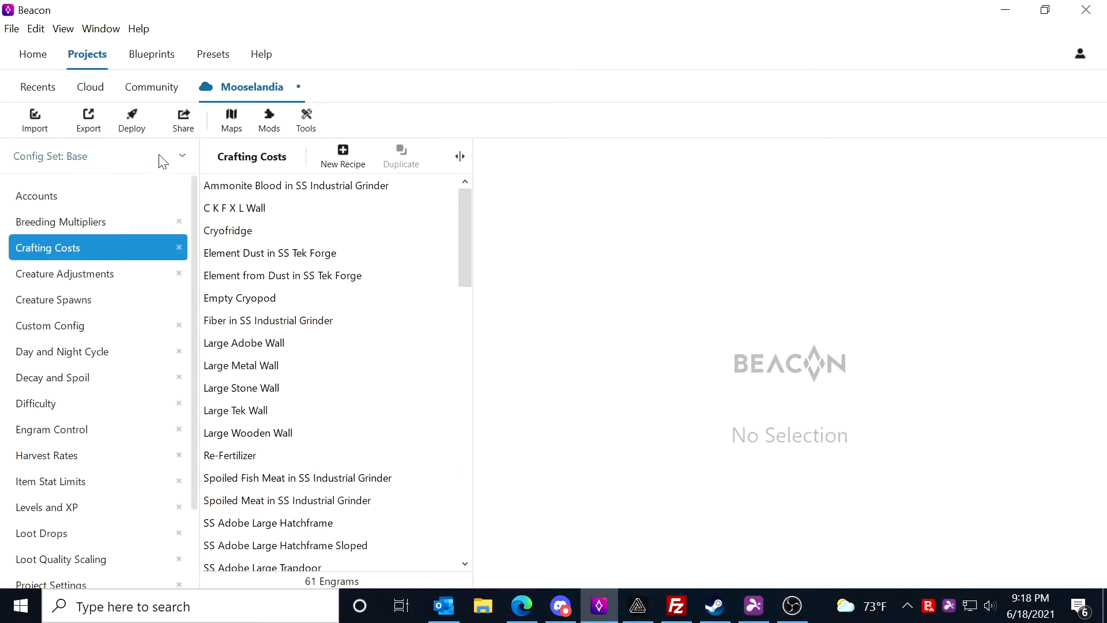
scroll(117, 310, "down", 3)
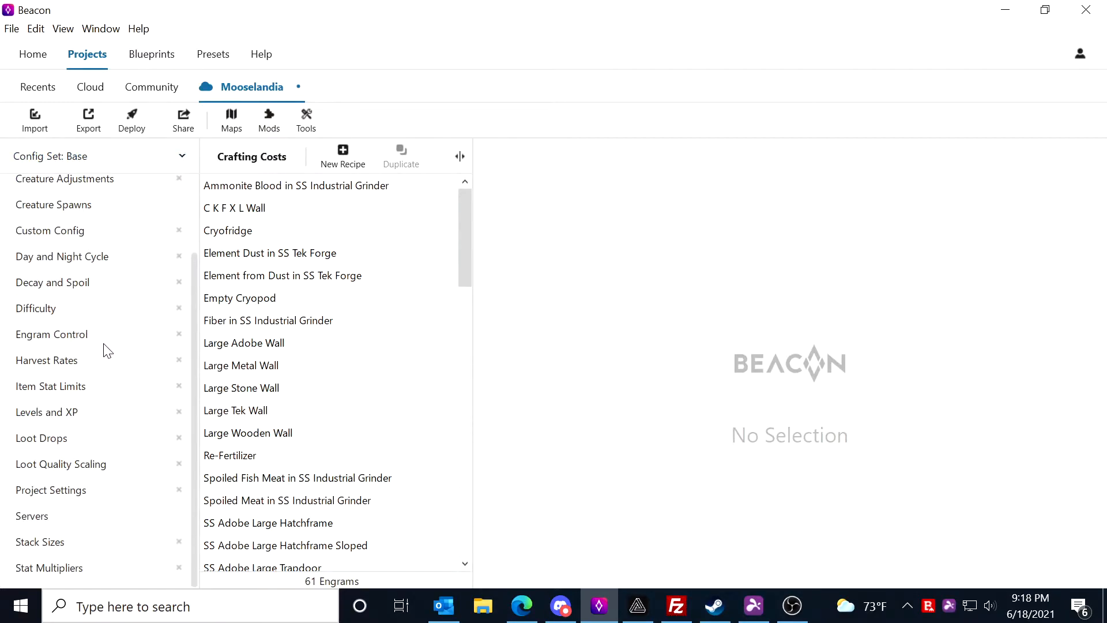
left_click(76, 444)
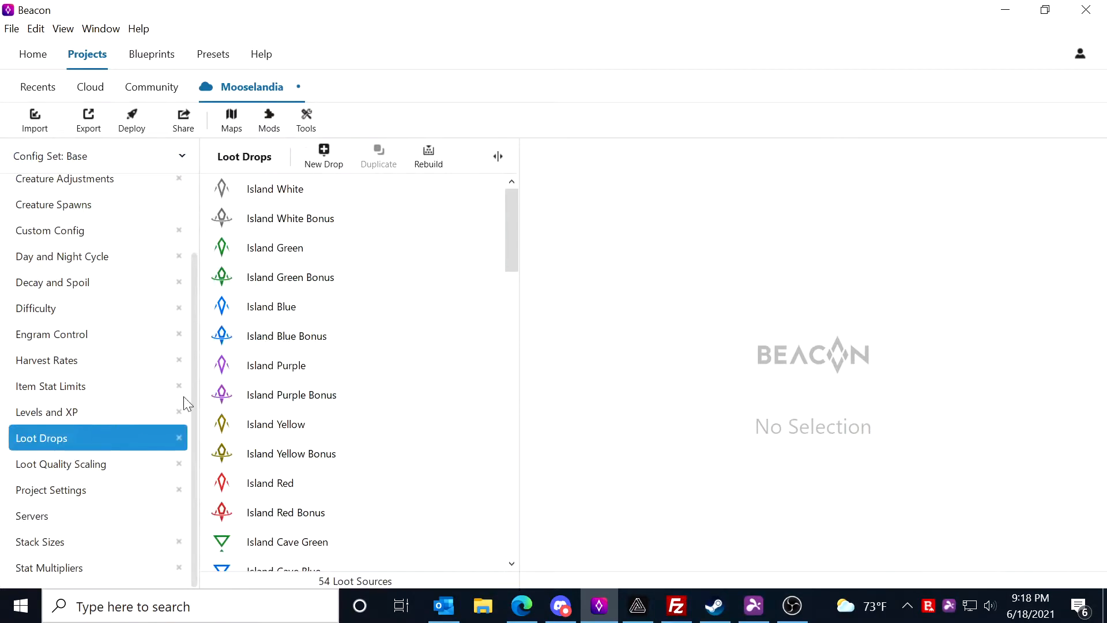
scroll(266, 450, "down", 20)
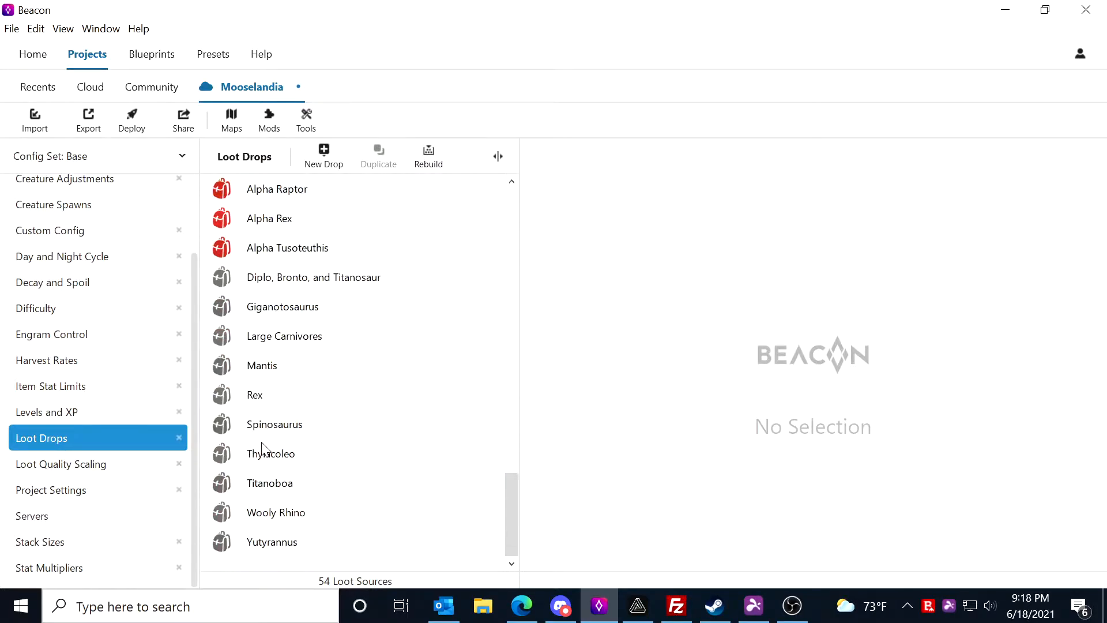
Step: Read through the custom GameUserSettings.ini entries and review the Creature Spawns, Loot Quality Scaling, Decay and Spoil, and Accounts sections
left_click(54, 233)
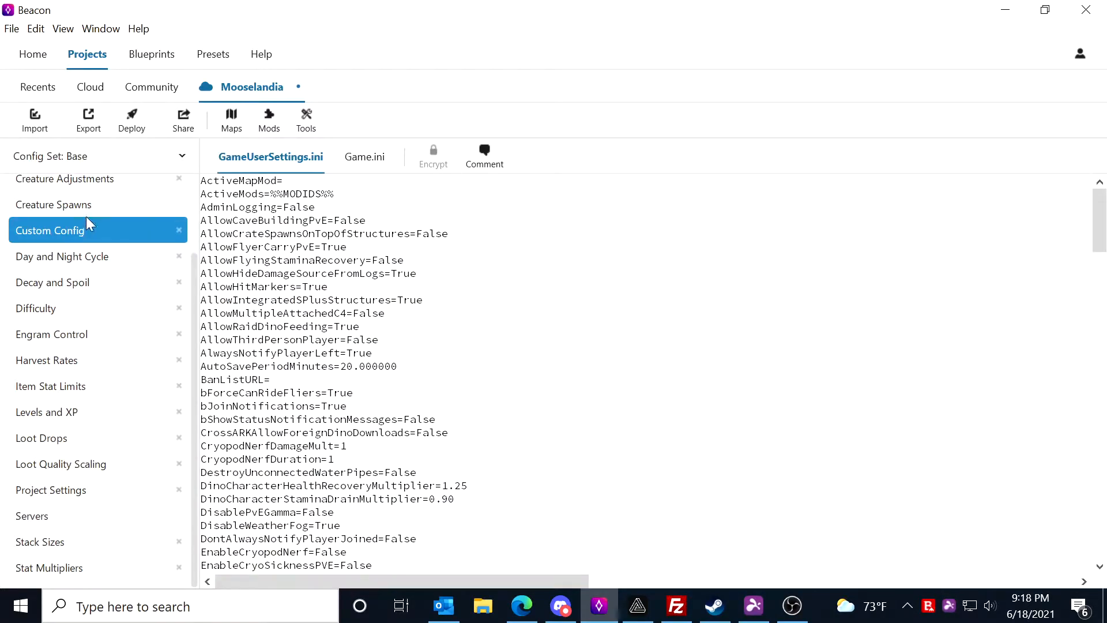
scroll(346, 369, "down", 20)
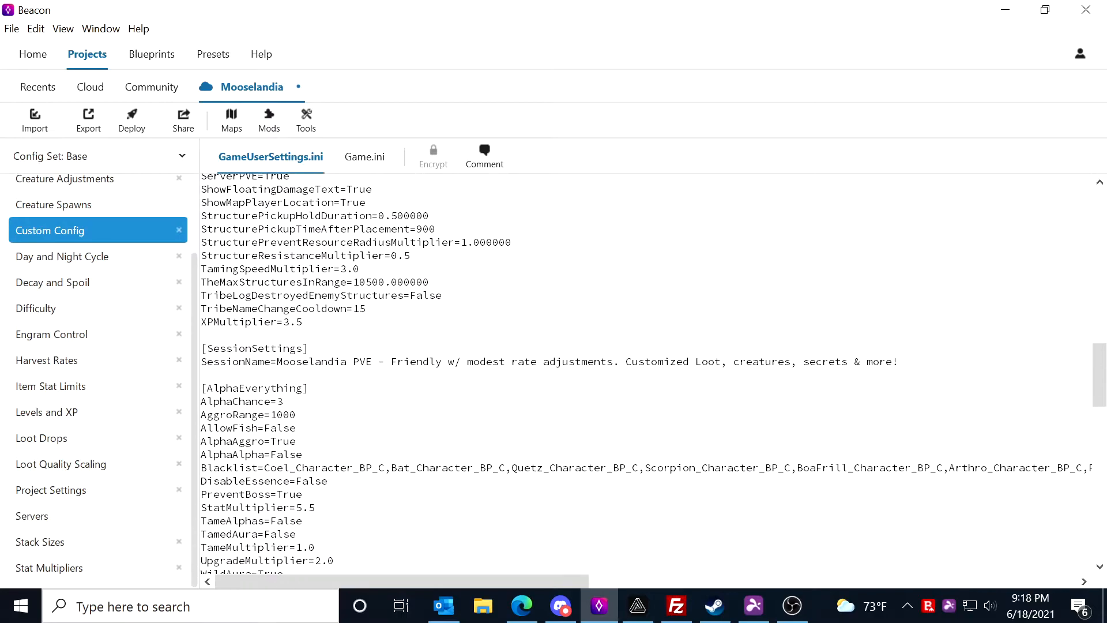
left_click(86, 204)
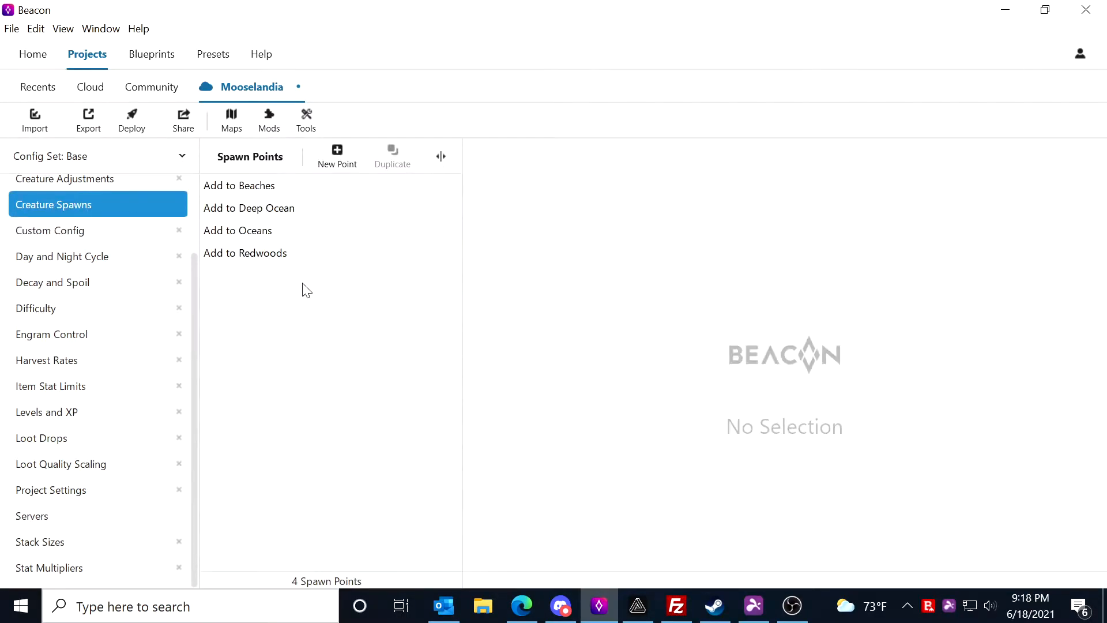
left_click(52, 472)
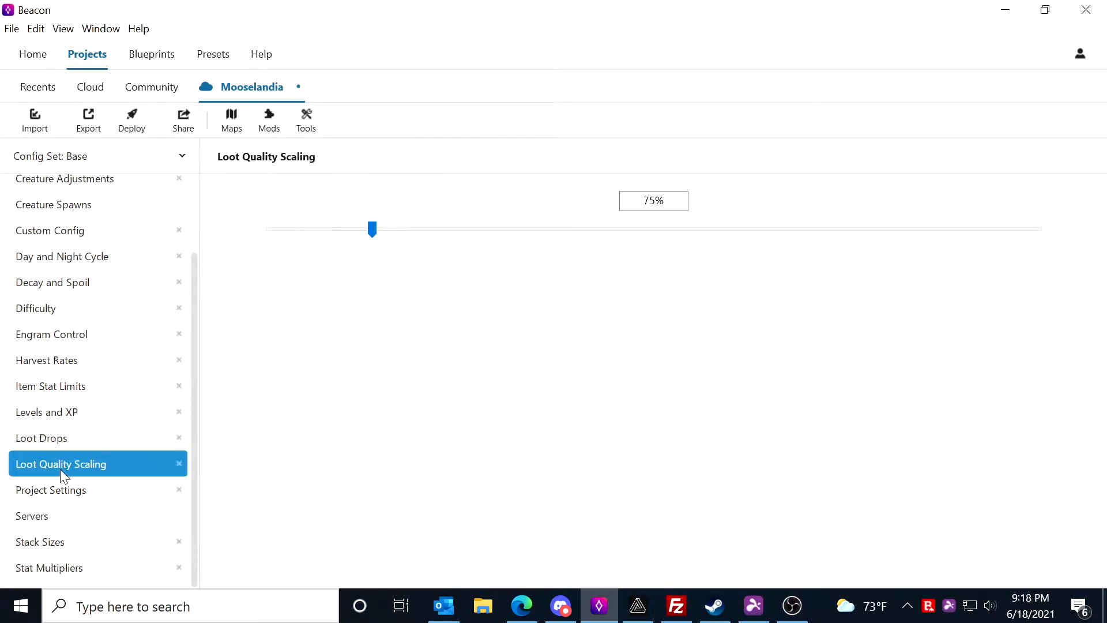
left_click(75, 278)
scroll(91, 318, "up", 3)
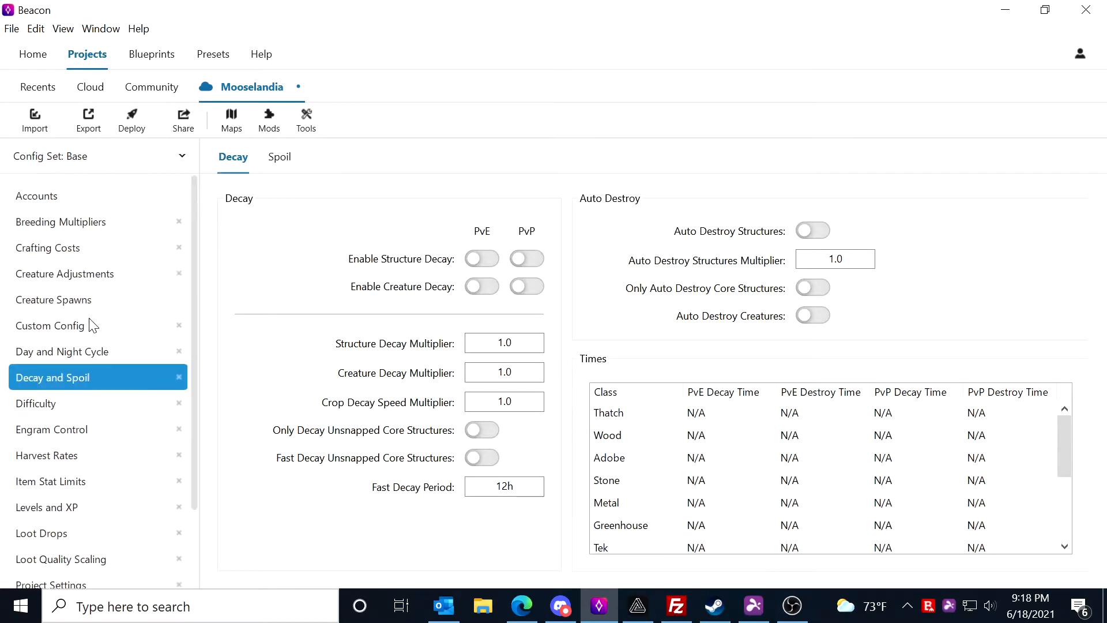
left_click(69, 196)
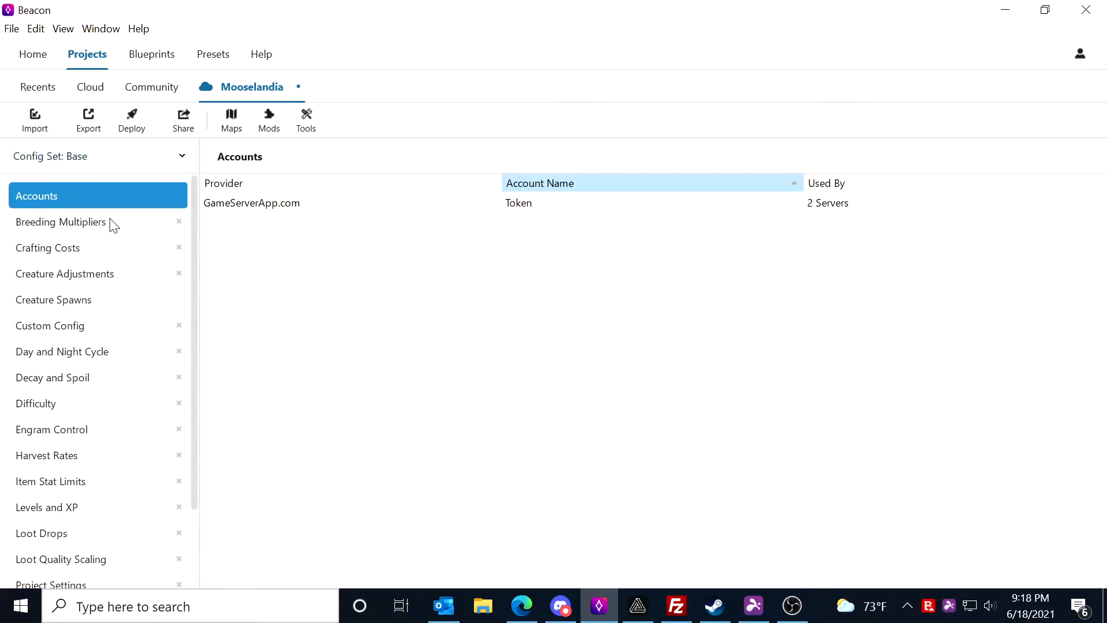
Step: Open the config set manager and create a new config set named The Island
left_click(151, 169)
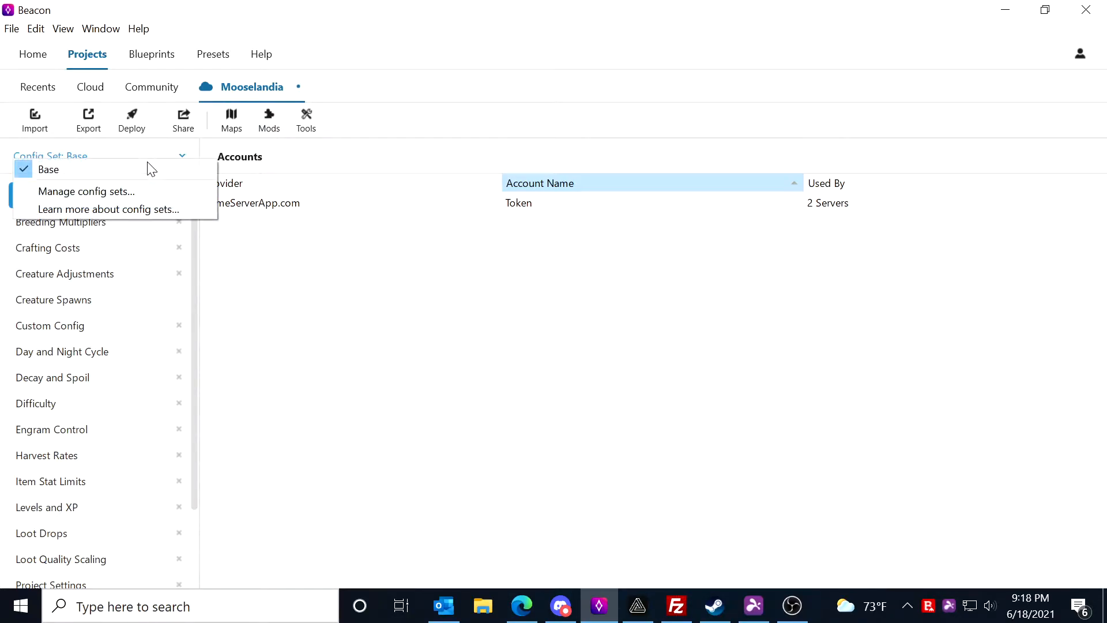
left_click(135, 194)
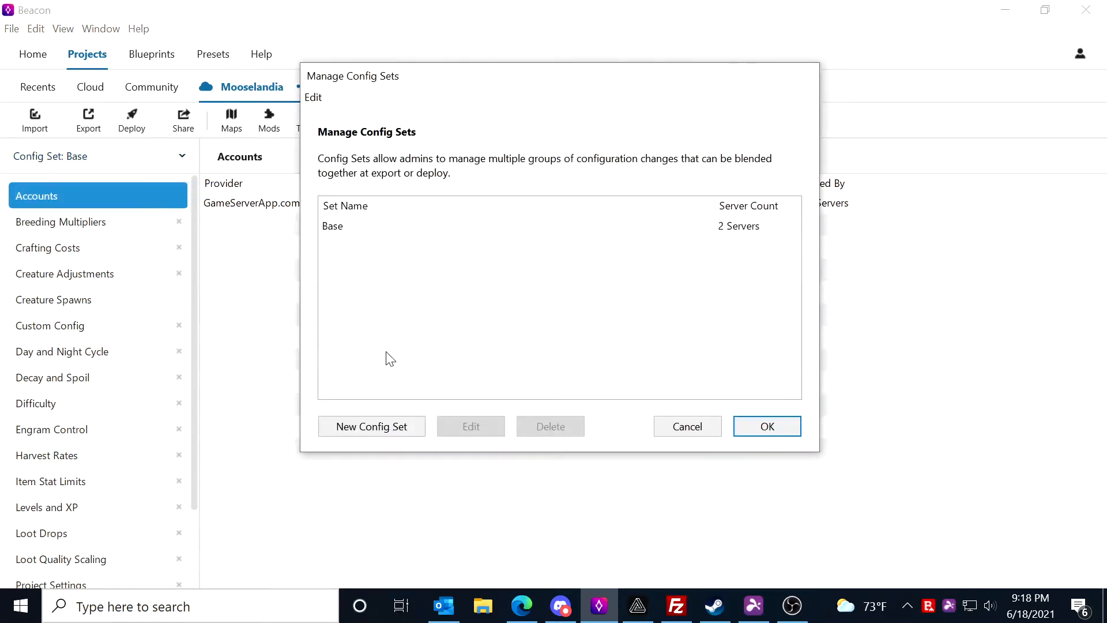
left_click(374, 435)
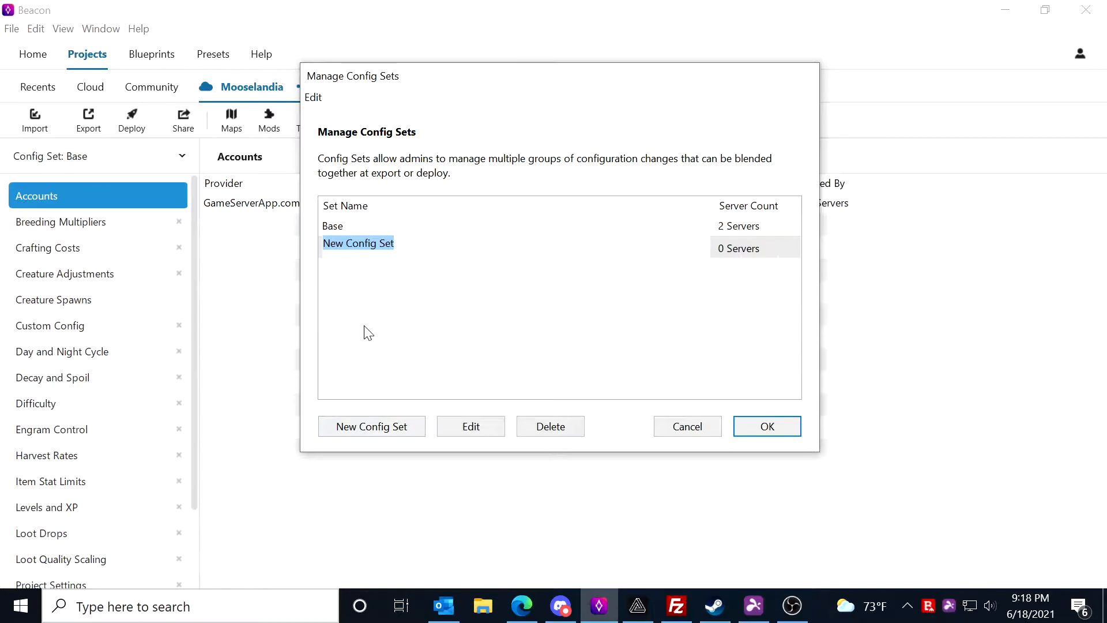
type("The Island")
key("Return")
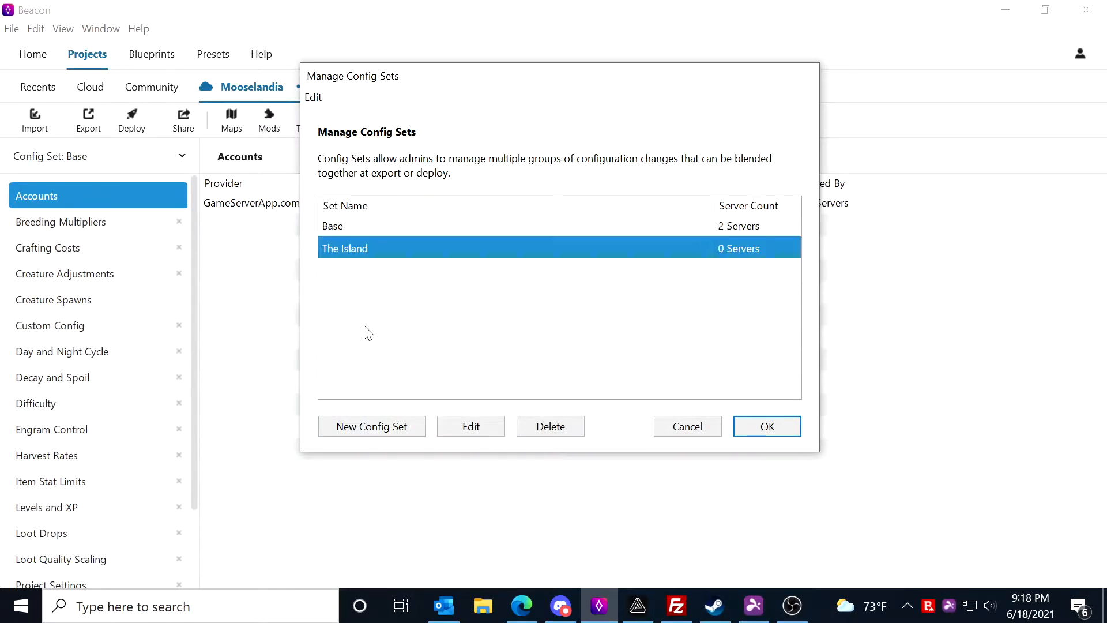
Step: Add another config set named Genesis 2
left_click(406, 433)
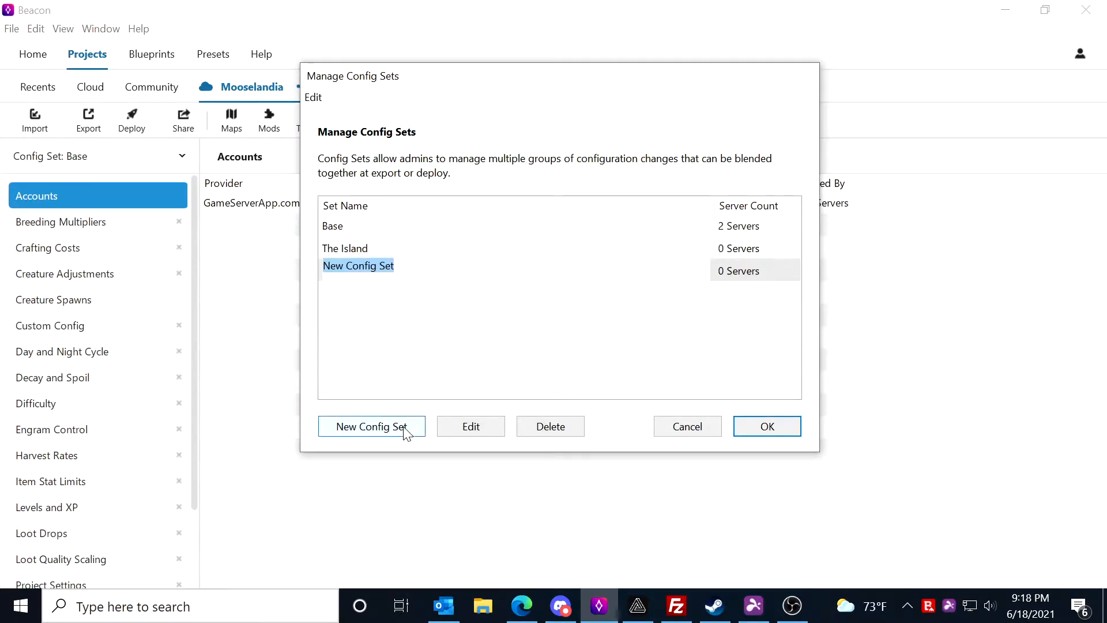
type("Genesis ")
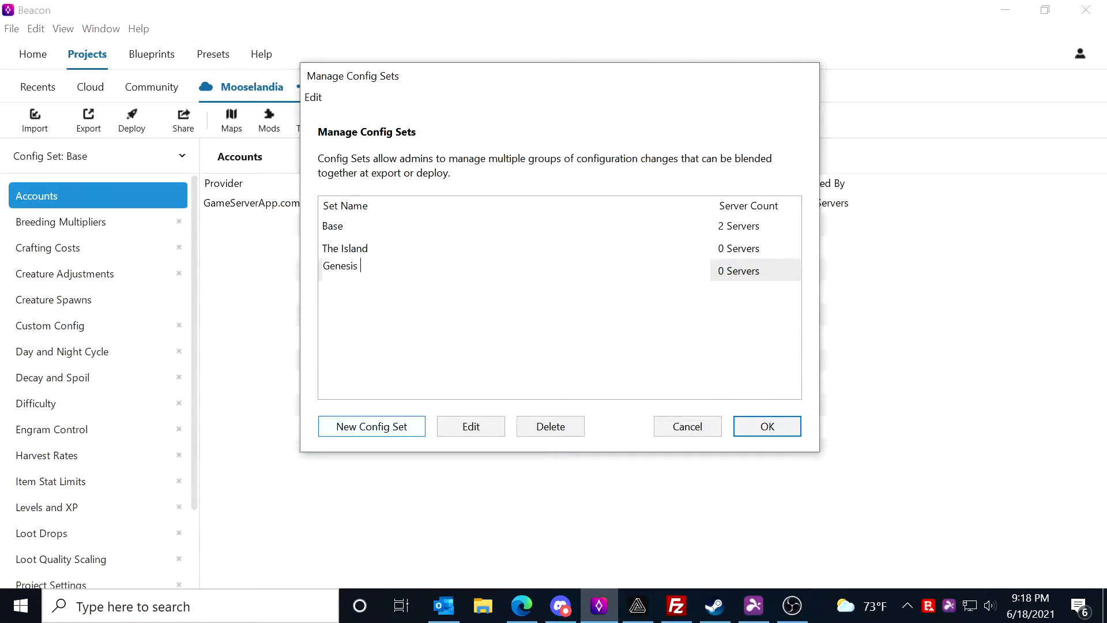
type("2")
key("Return")
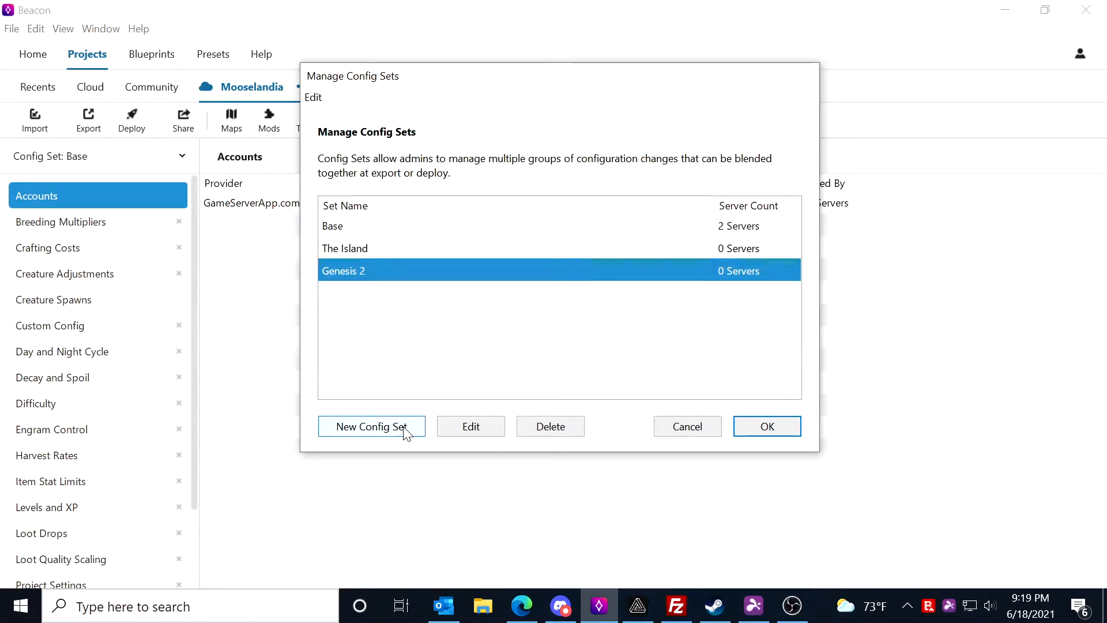
Step: Confirm the new config sets and check that they are available in the project's config set list
left_click(771, 428)
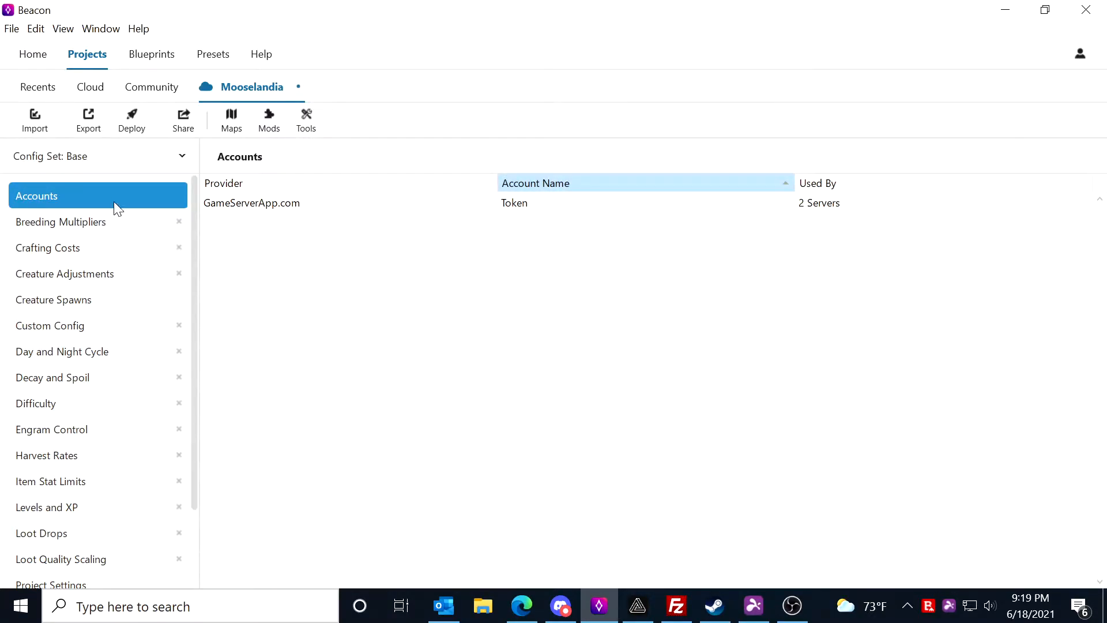
left_click(92, 159)
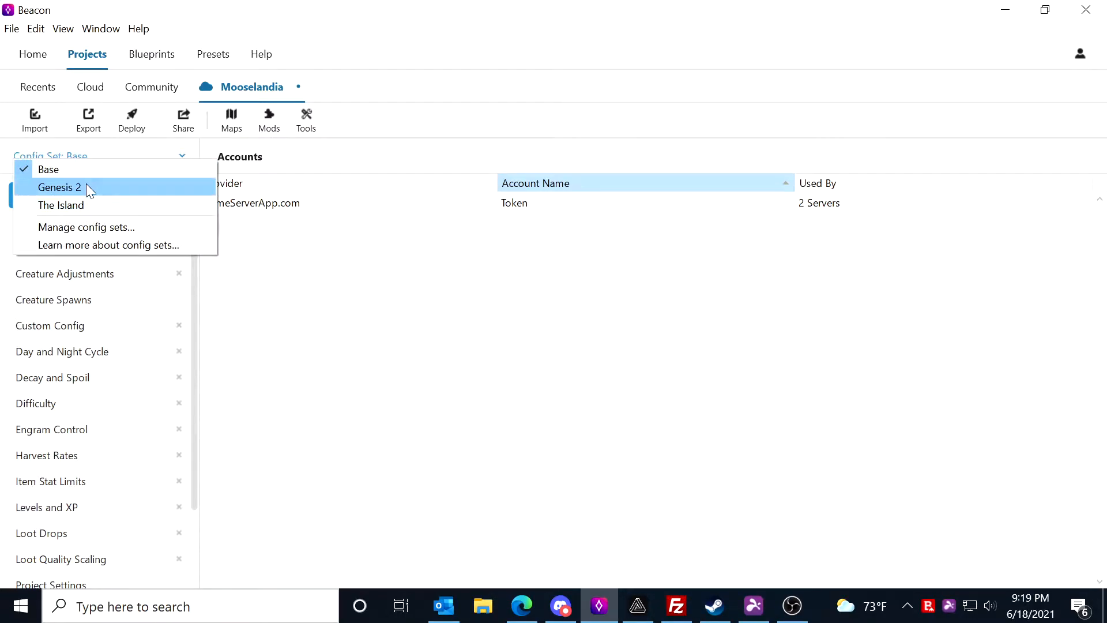
left_click(466, 326)
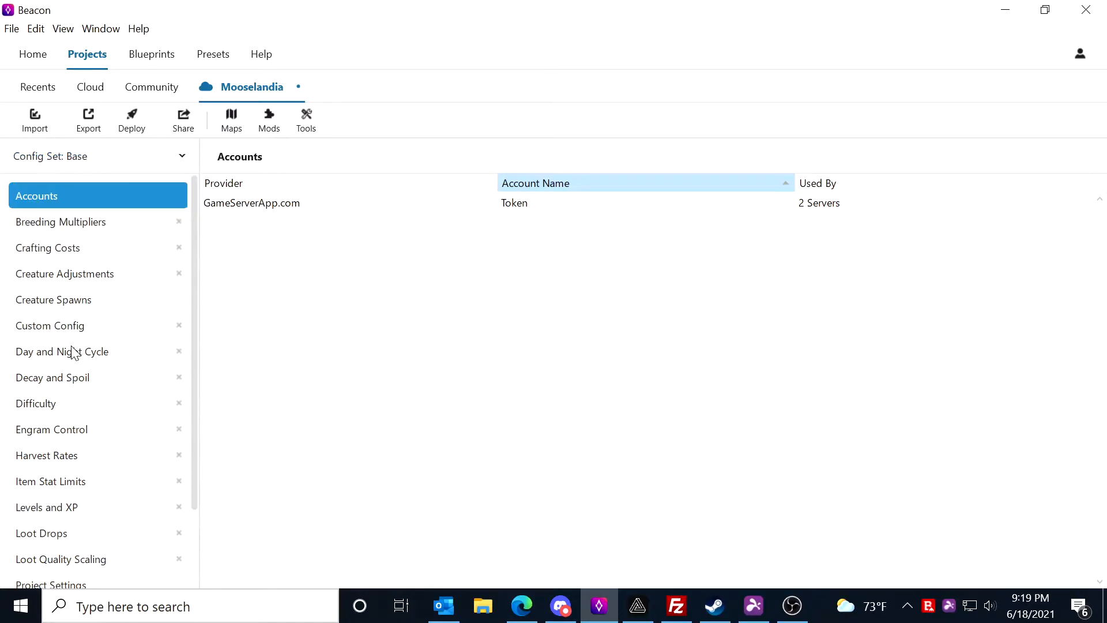
Step: In the Servers section, enable the Genesis 2 config set for the Genesis 2 server
scroll(74, 352, "down", 3)
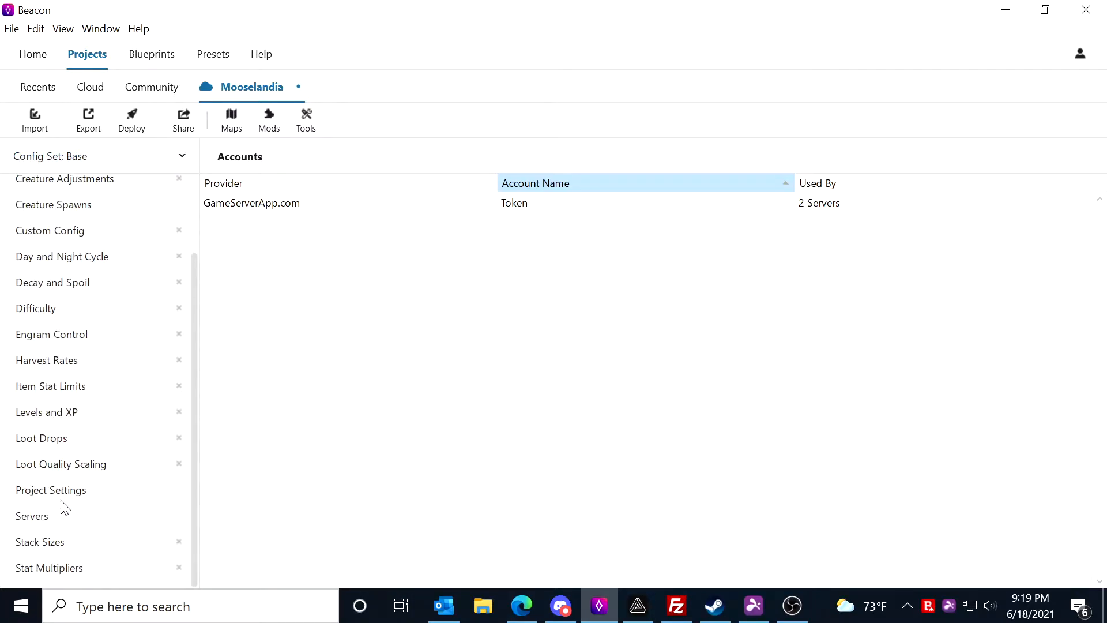
left_click(66, 517)
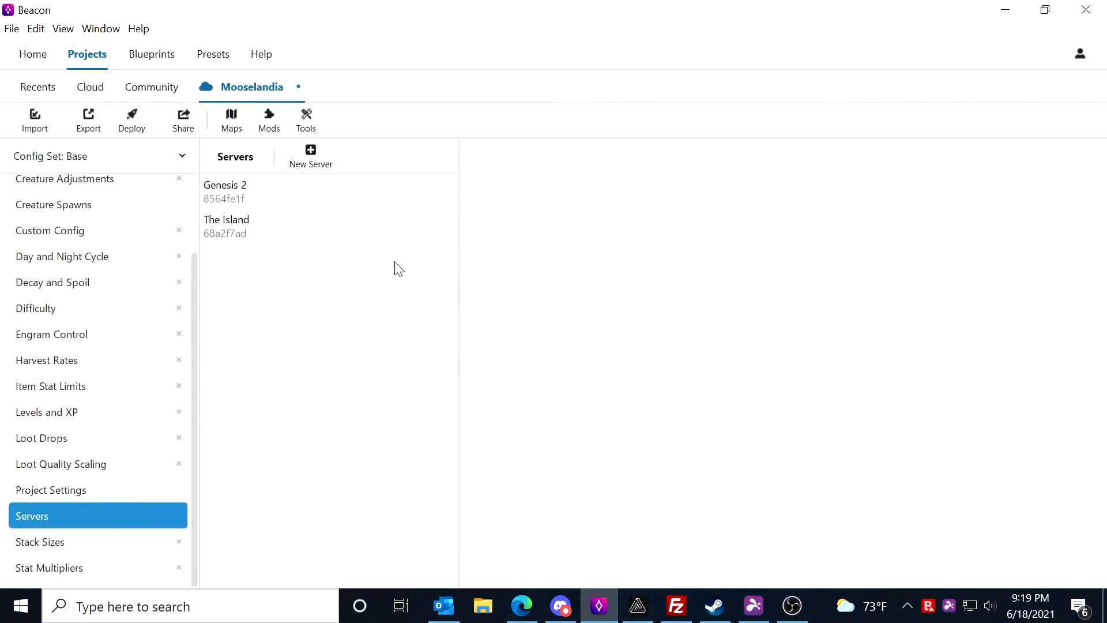
left_click(345, 200)
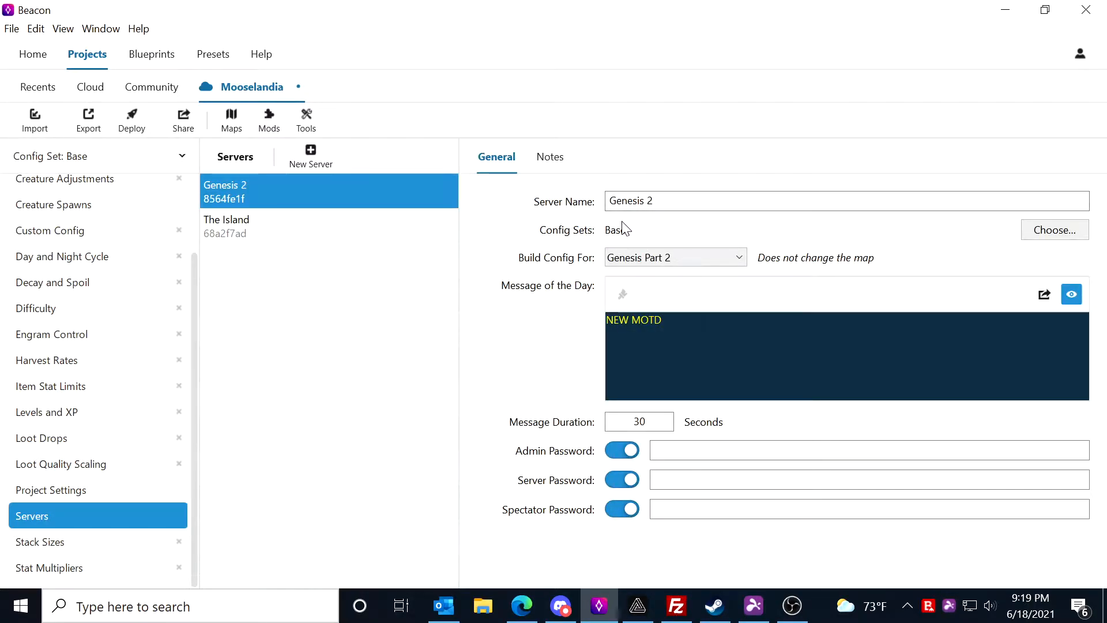
left_click(1038, 231)
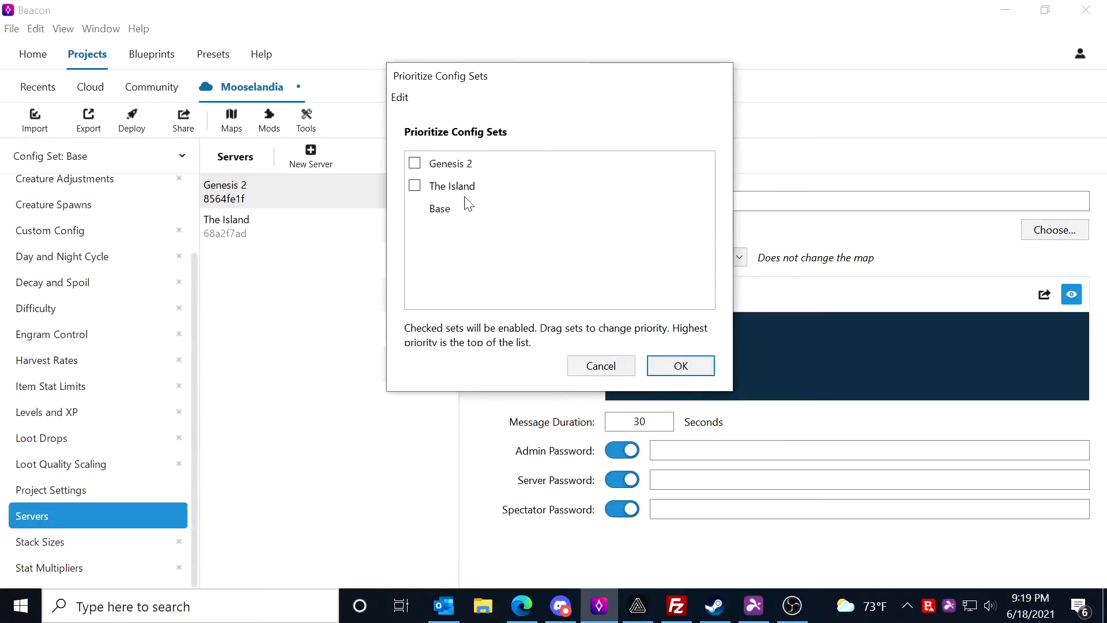
left_click(681, 365)
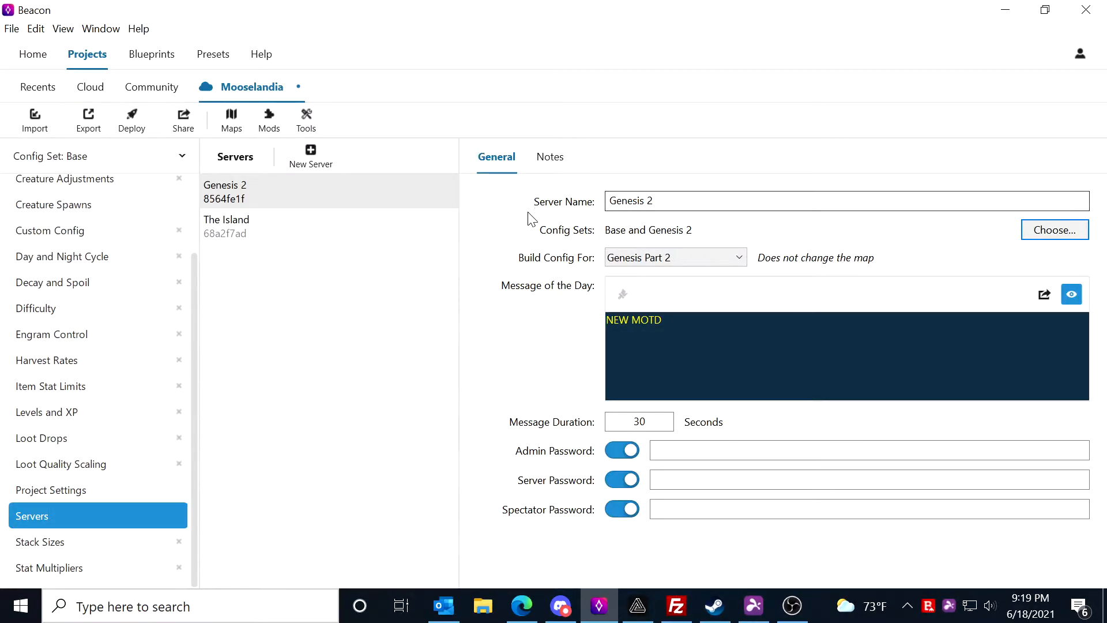
Step: Enable The Island config set for The Island server and compare the config set assignments of both servers
left_click(299, 222)
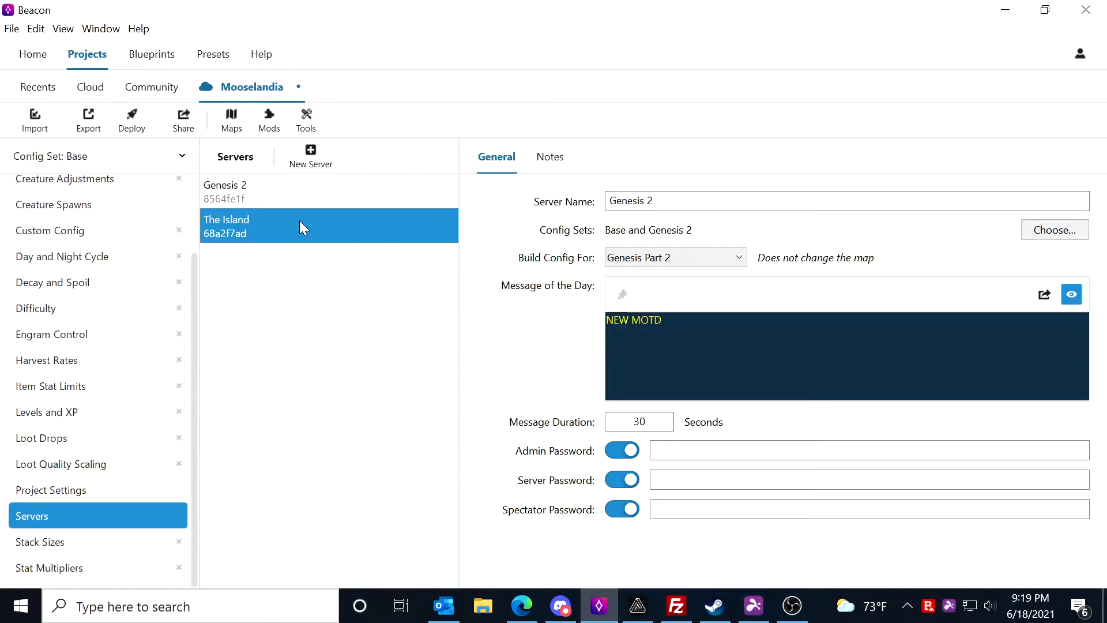
left_click(1053, 234)
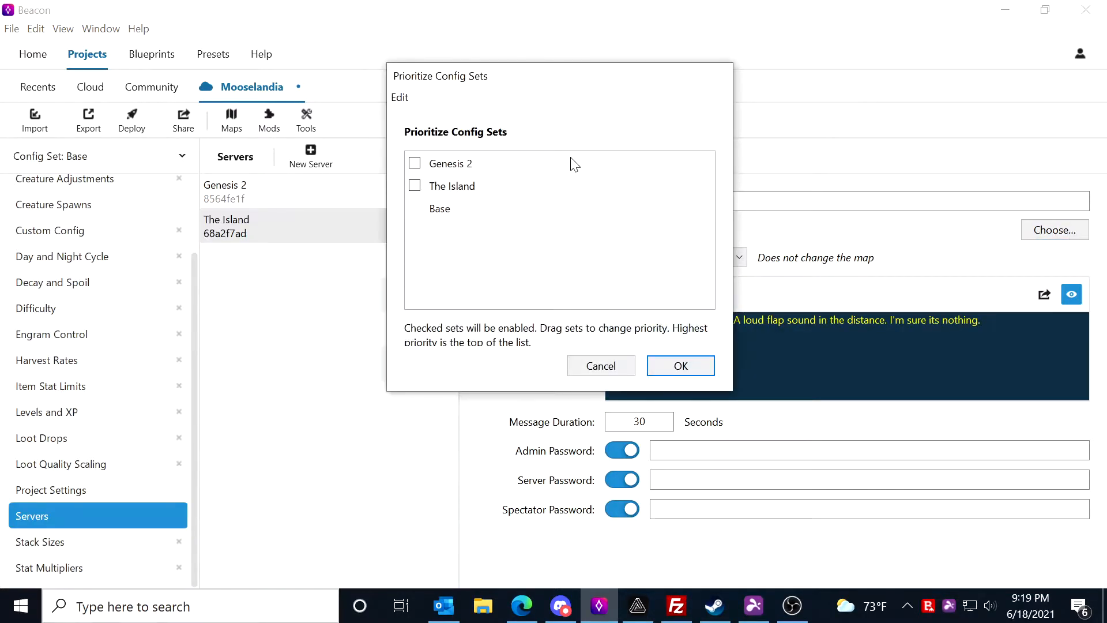
left_click(415, 185)
left_click(680, 365)
left_click(269, 195)
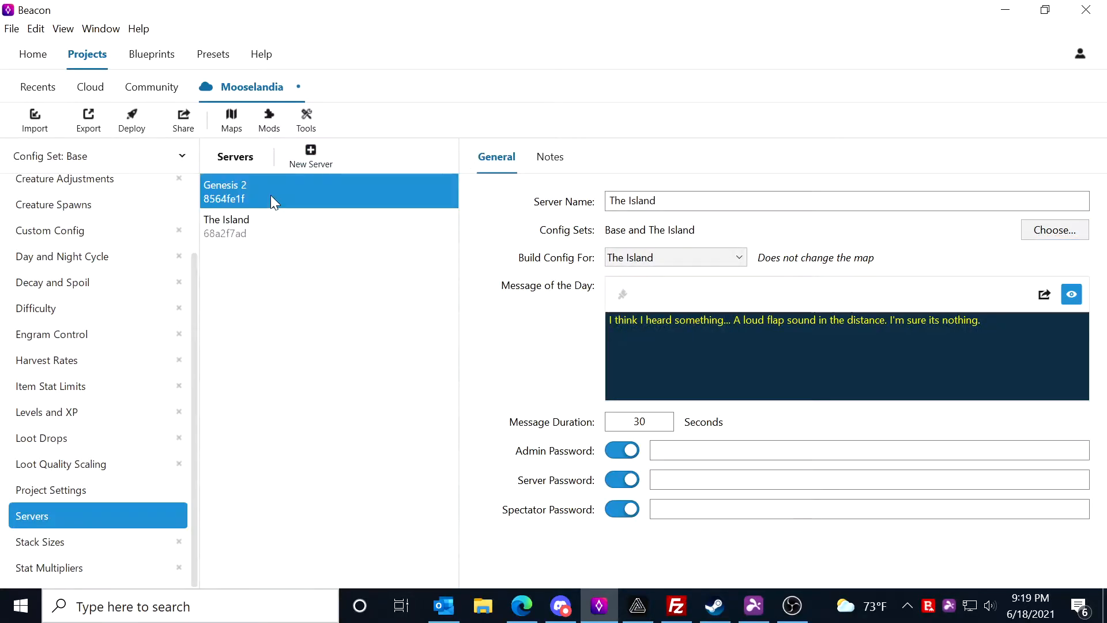
left_click(271, 228)
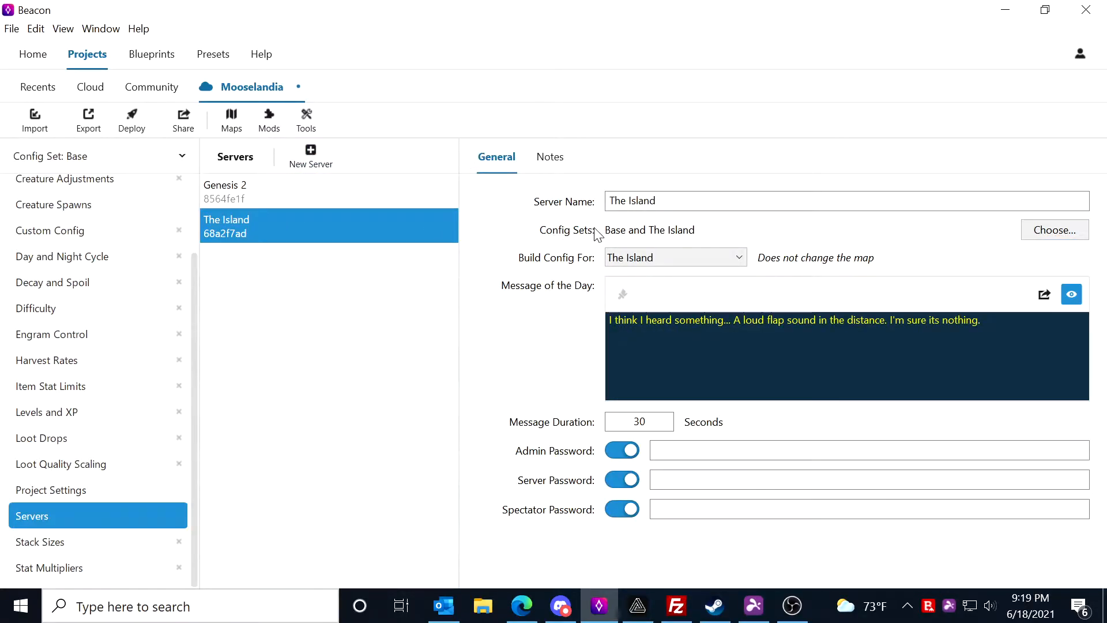
left_click(259, 196)
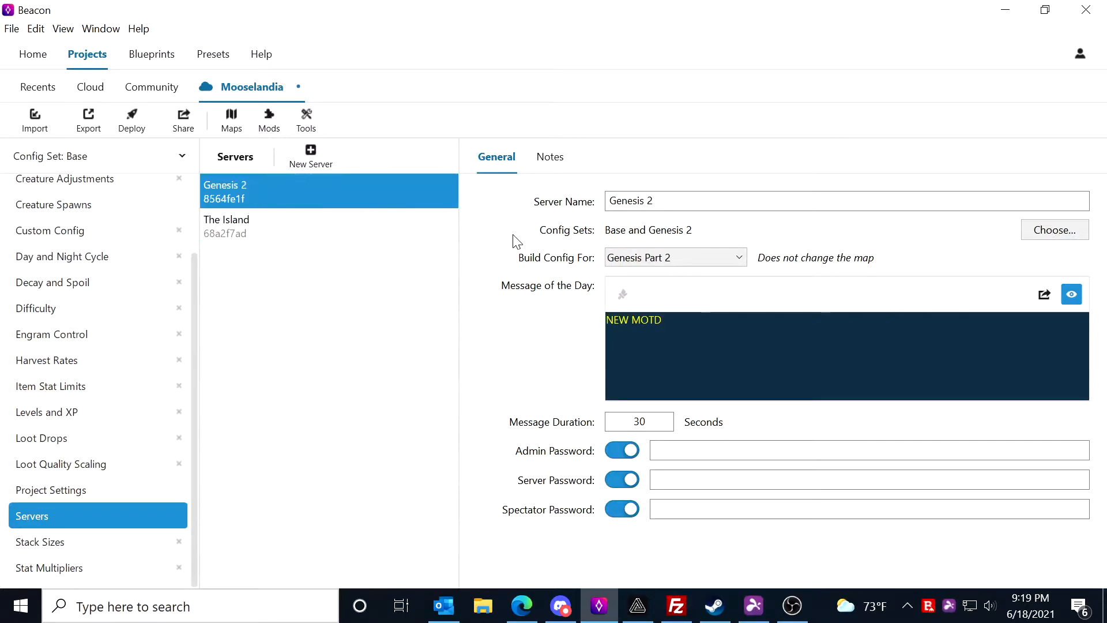
left_click(296, 221)
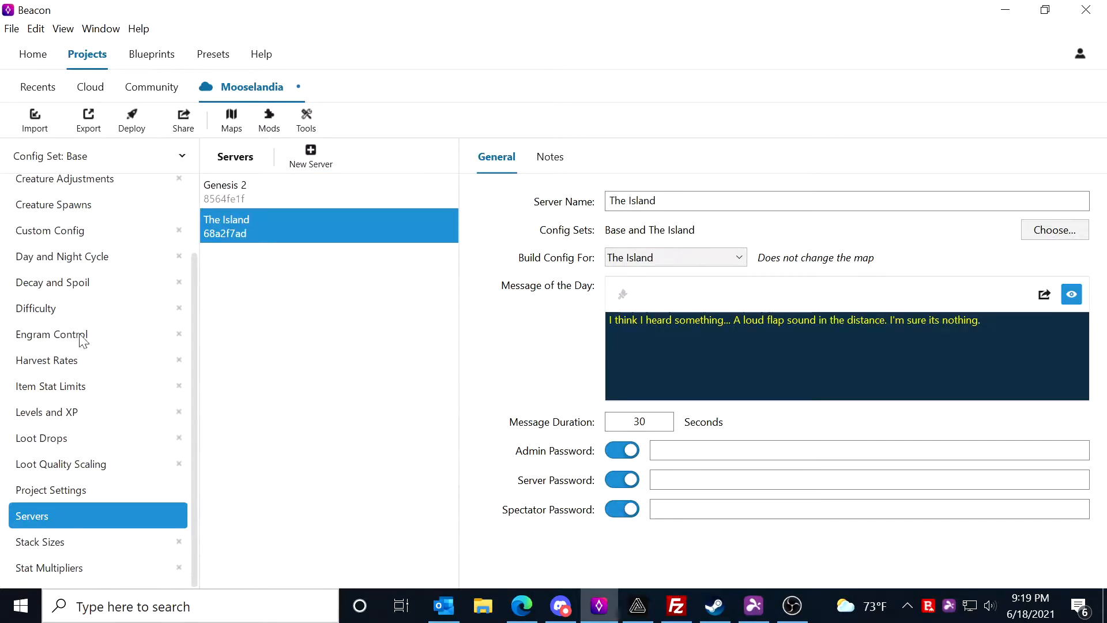
Step: Open the Loot Drops section and review the project's selected maps and its Universal and Steam Only mods
left_click(79, 435)
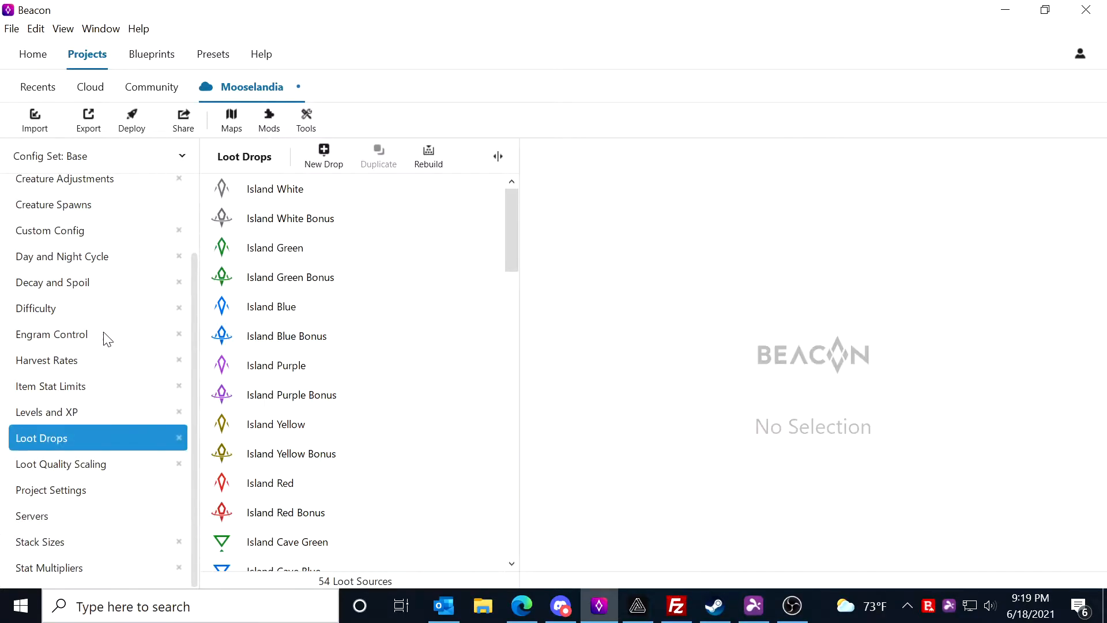
left_click(240, 124)
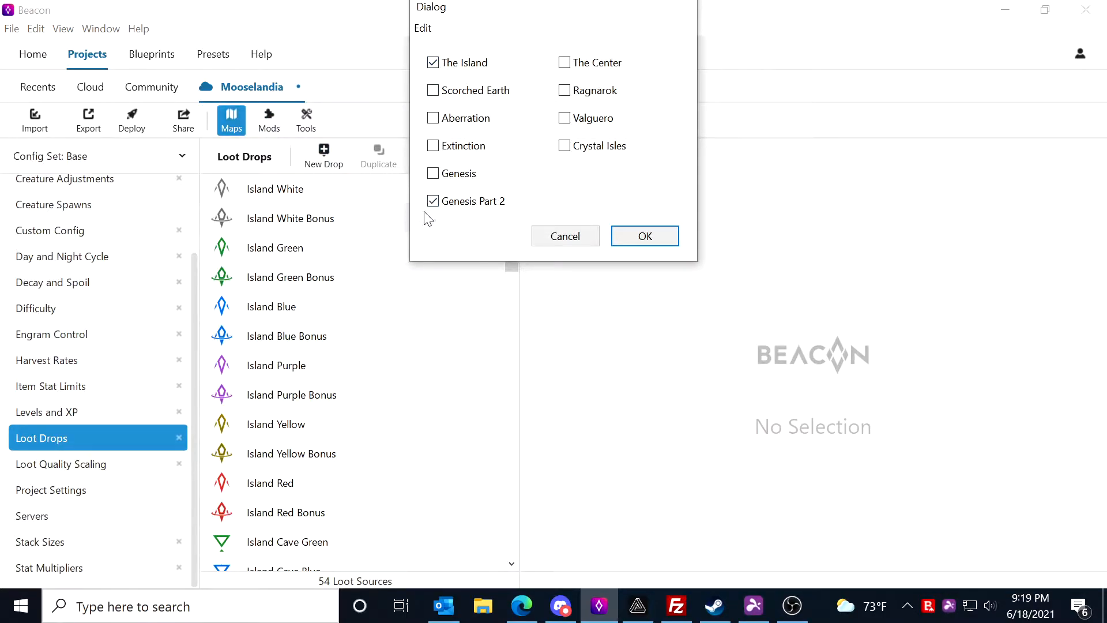
left_click(637, 236)
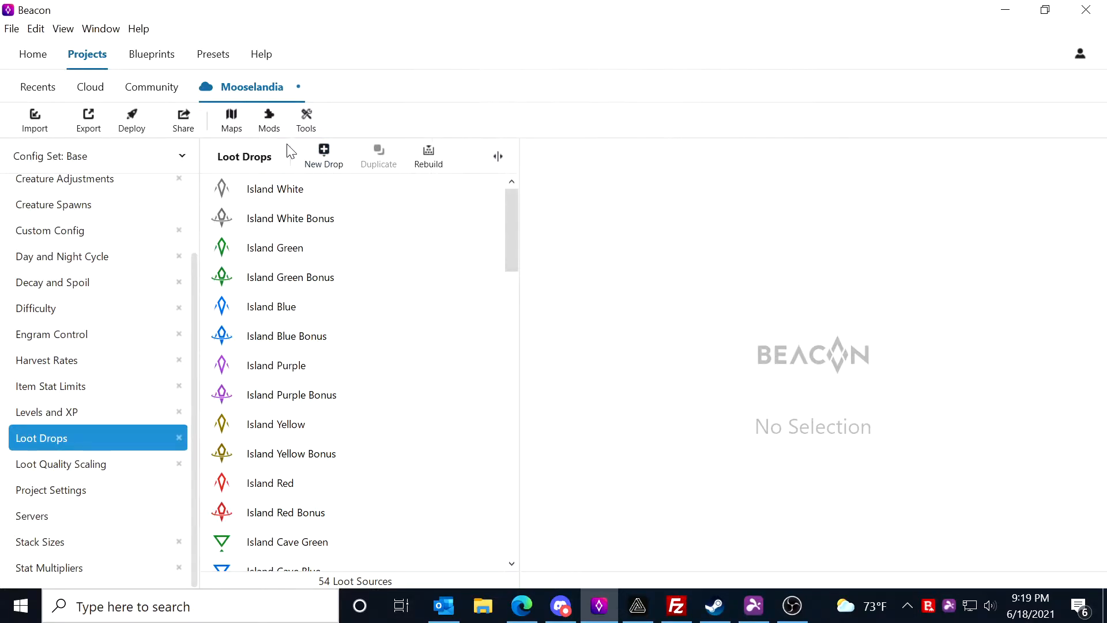
left_click(269, 119)
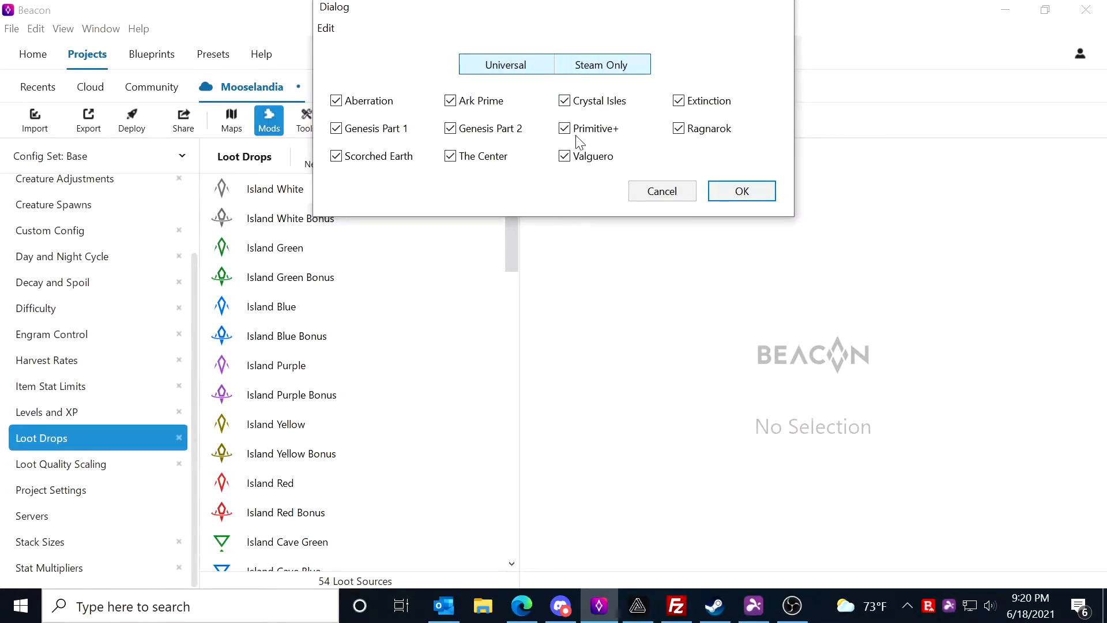
left_click(607, 66)
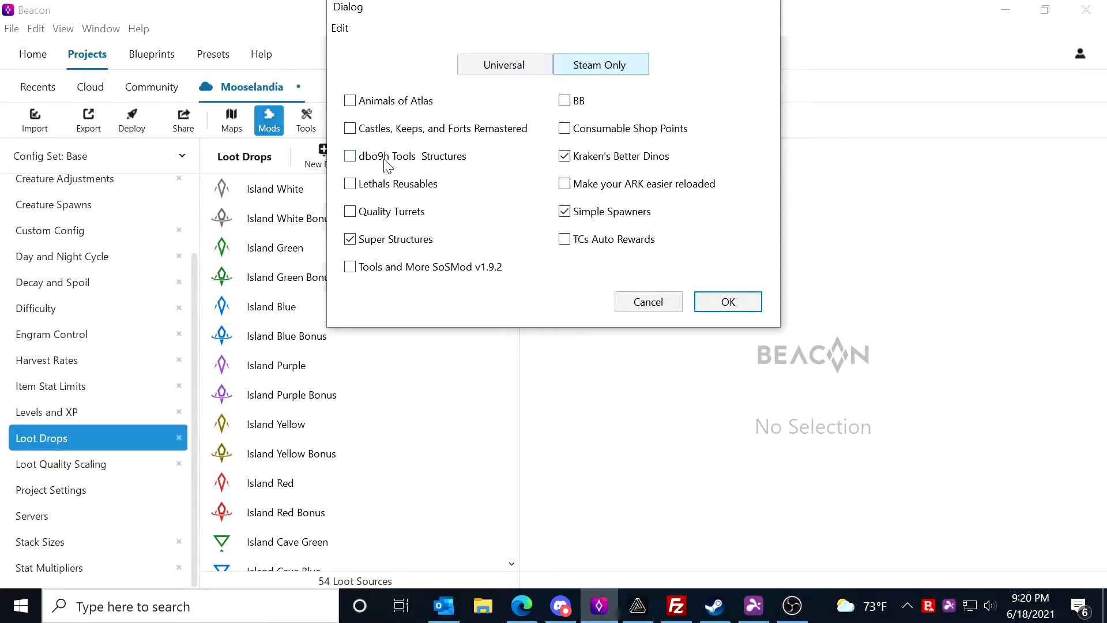
left_click_drag(510, 17, 486, 79)
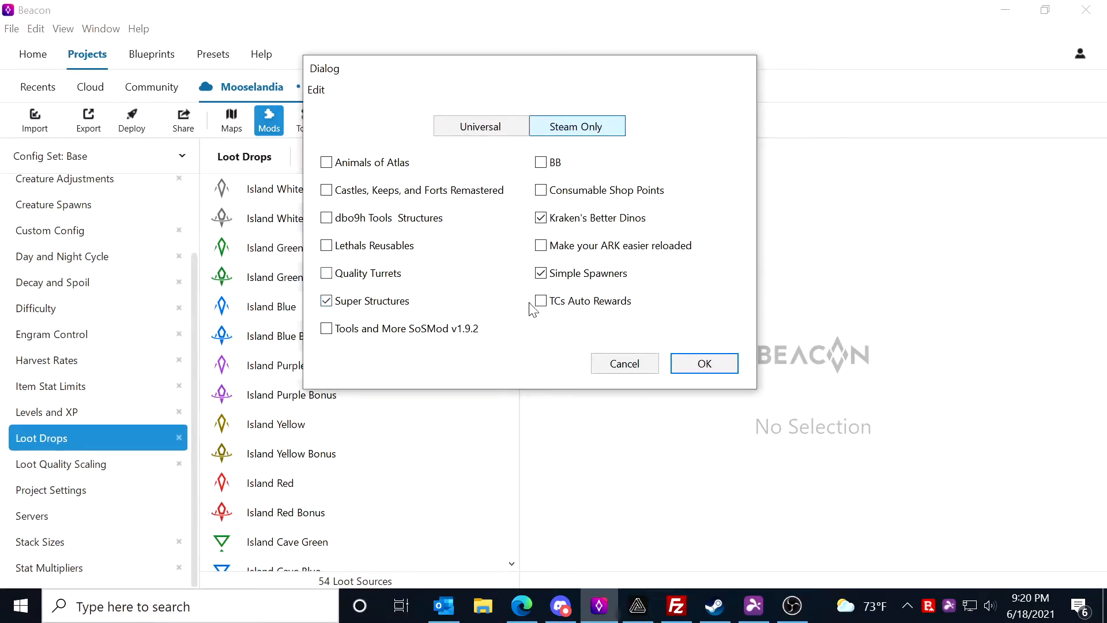
left_click(732, 364)
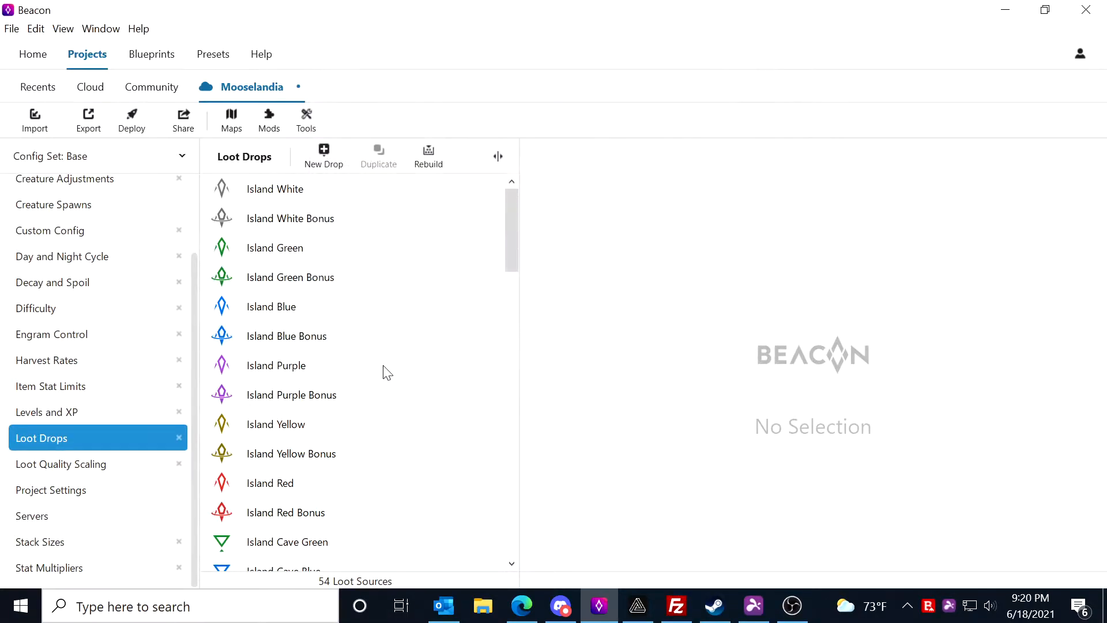
Step: Look through the Base set's loot drop list and examine the item sets of the Island Underwater Blue drop
scroll(137, 312, "up", 2)
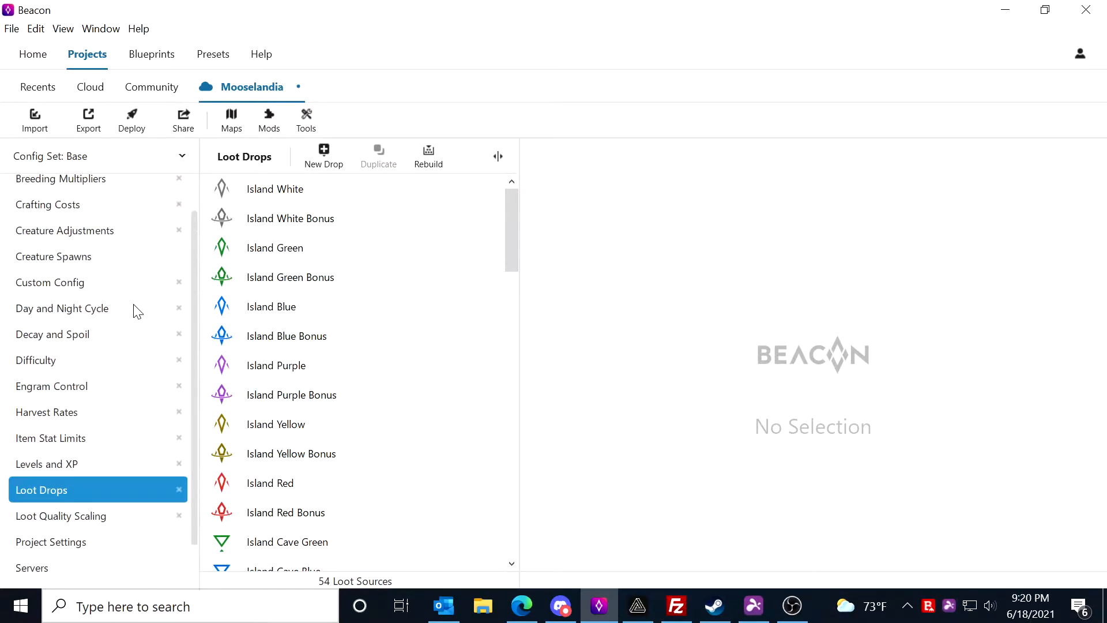
scroll(326, 351, "down", 15)
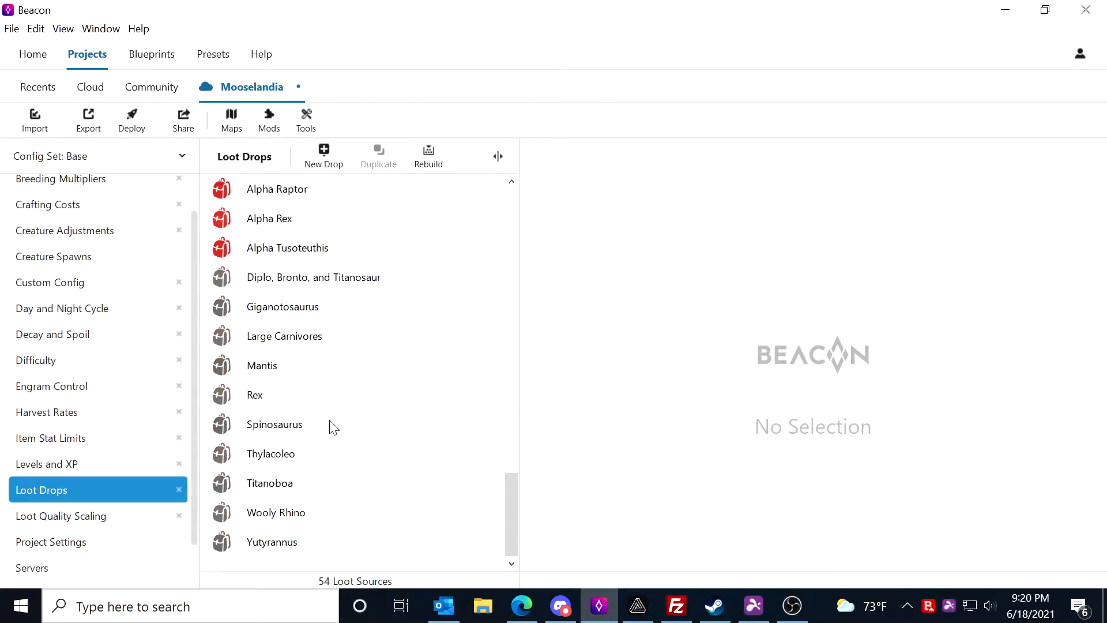
scroll(320, 461, "up", 15)
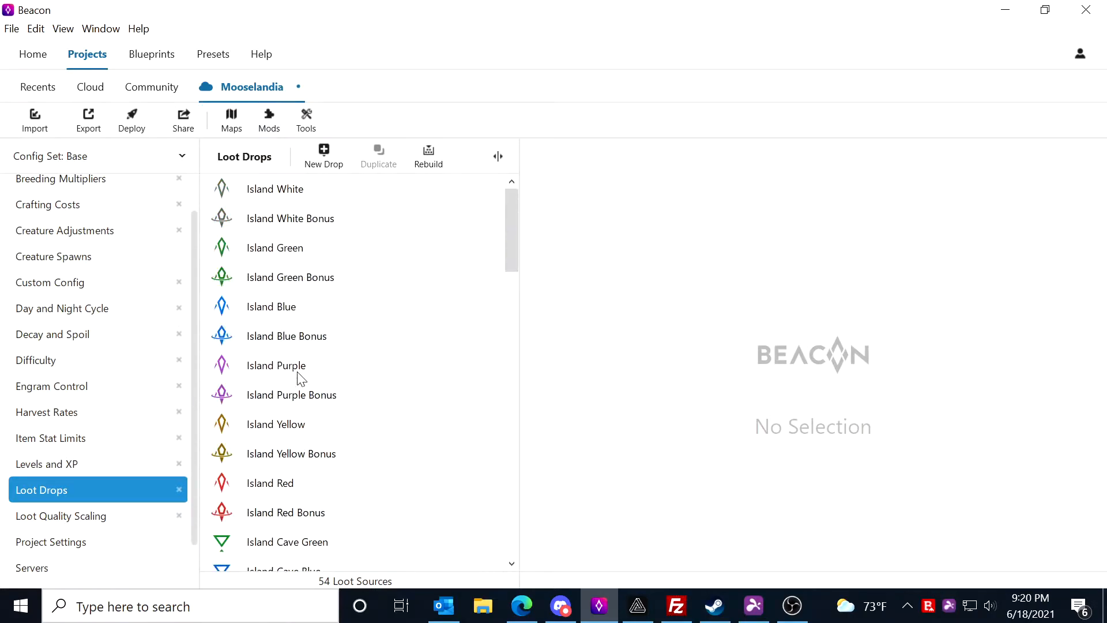
scroll(317, 326, "down", 8)
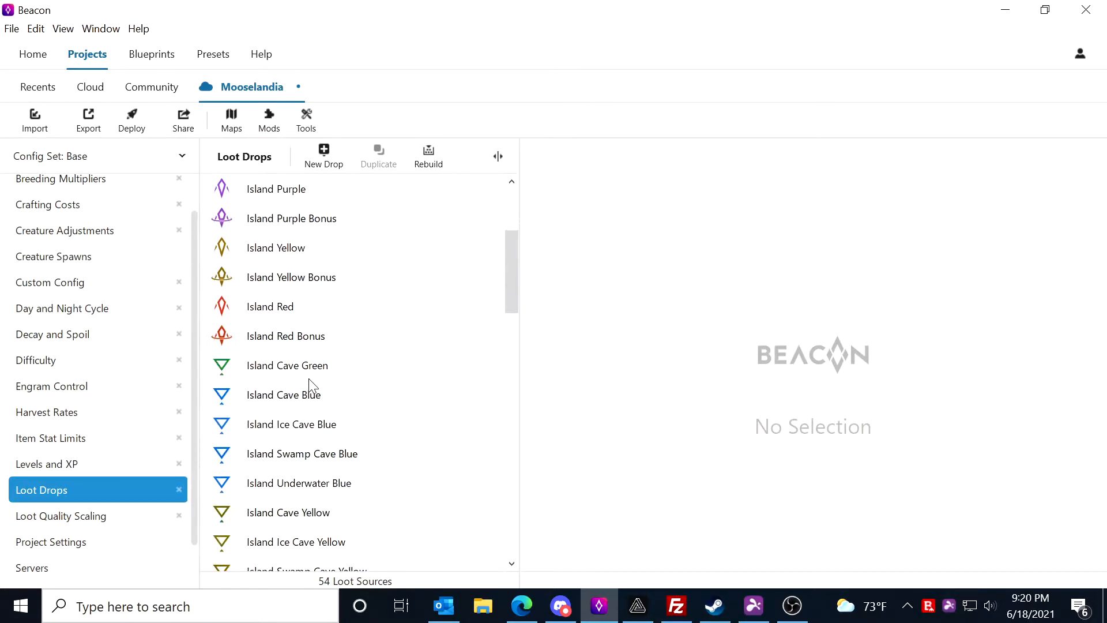
scroll(276, 357, "up", 3)
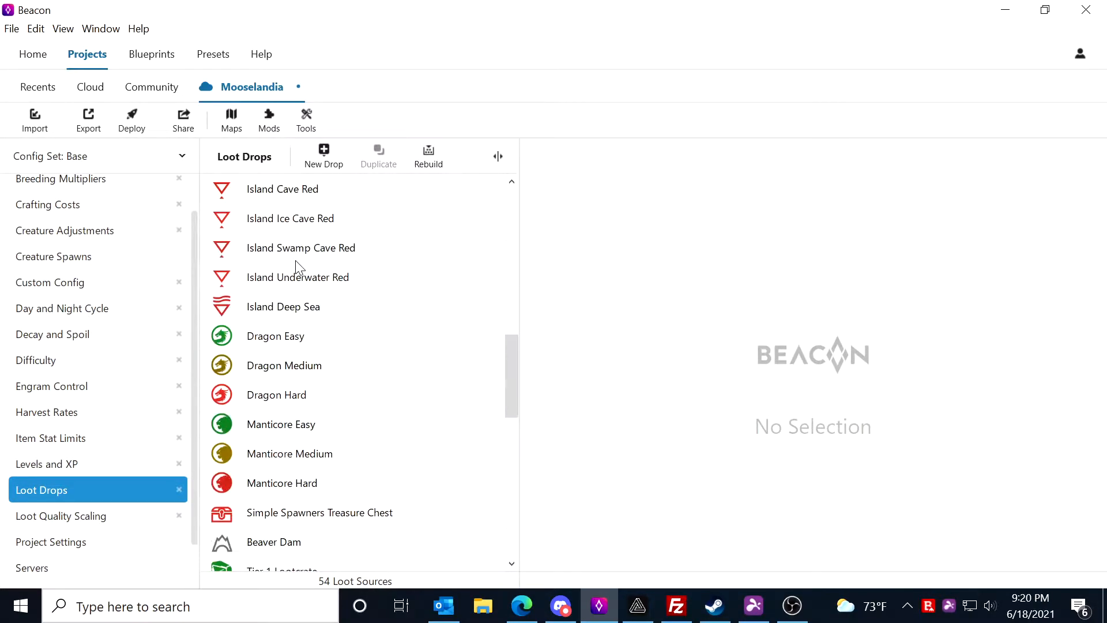
left_click(268, 226)
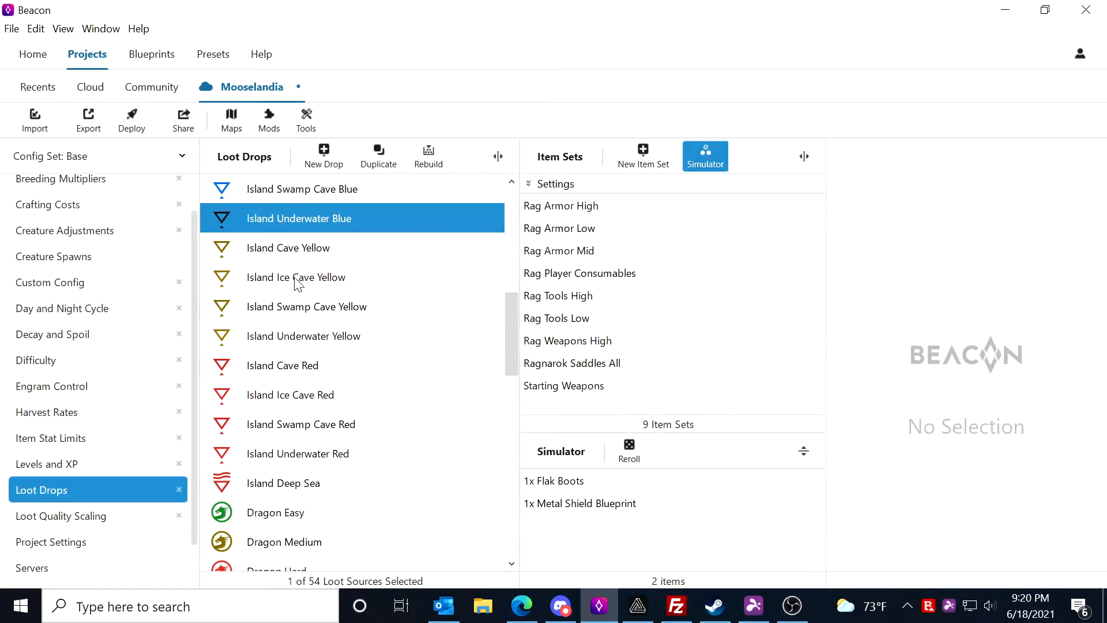
Step: Examine the item sets of the Beaver Dam, Tier 1 Lootcrate and Allosaurus drops, and look over the full range of loot sources
scroll(306, 344, "down", 4)
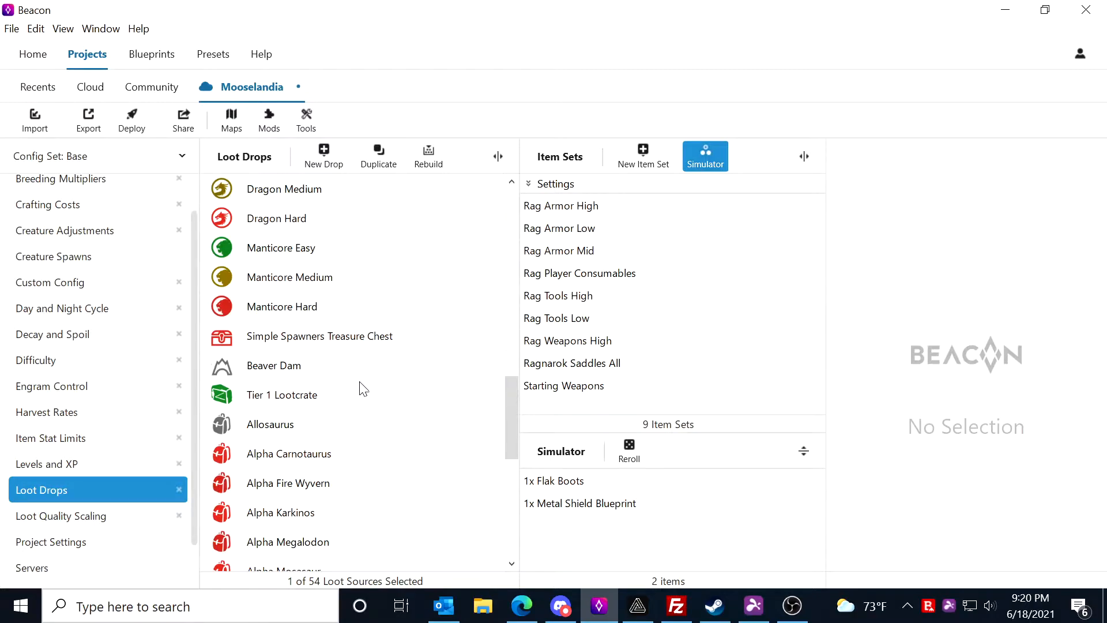
left_click(341, 369)
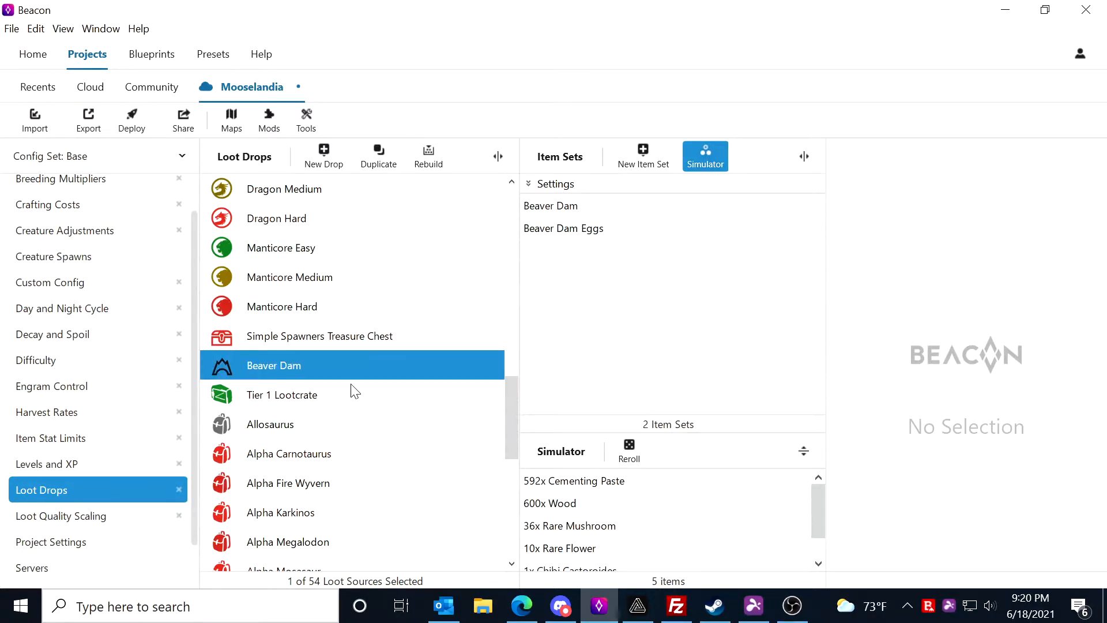
left_click(339, 397)
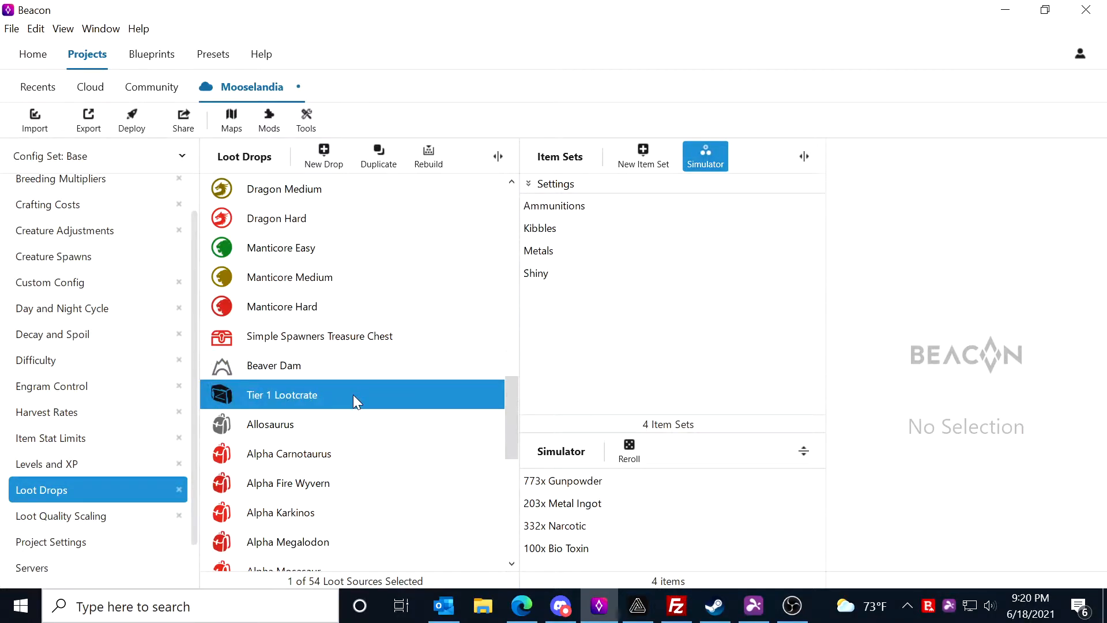
left_click(366, 426)
scroll(345, 416, "down", 3)
scroll(344, 416, "down", 2)
scroll(329, 410, "up", 5)
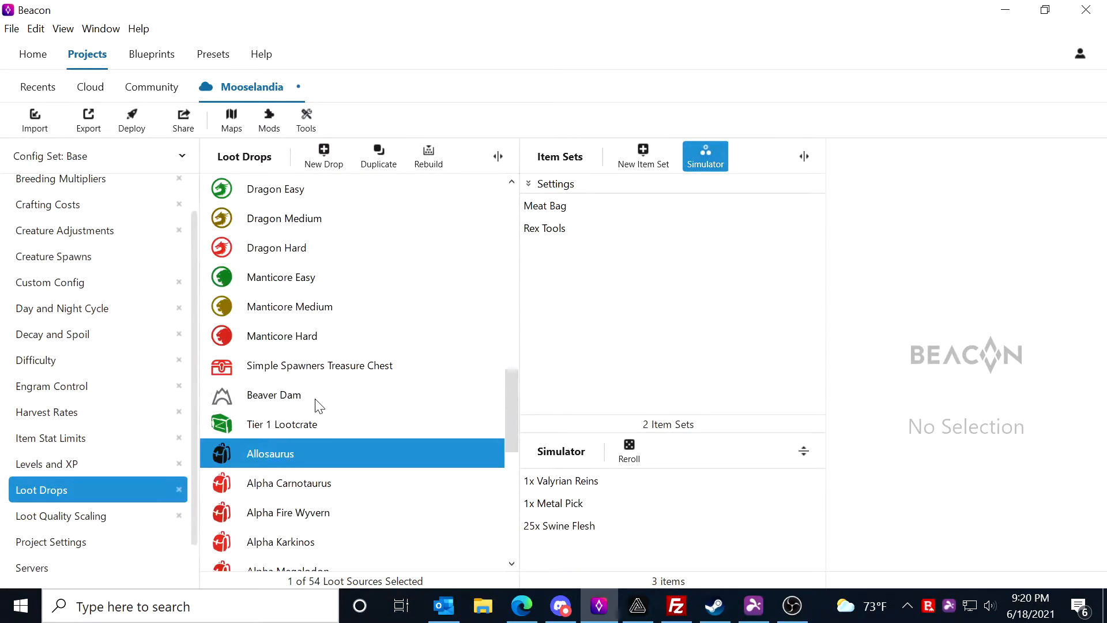
left_click(314, 425)
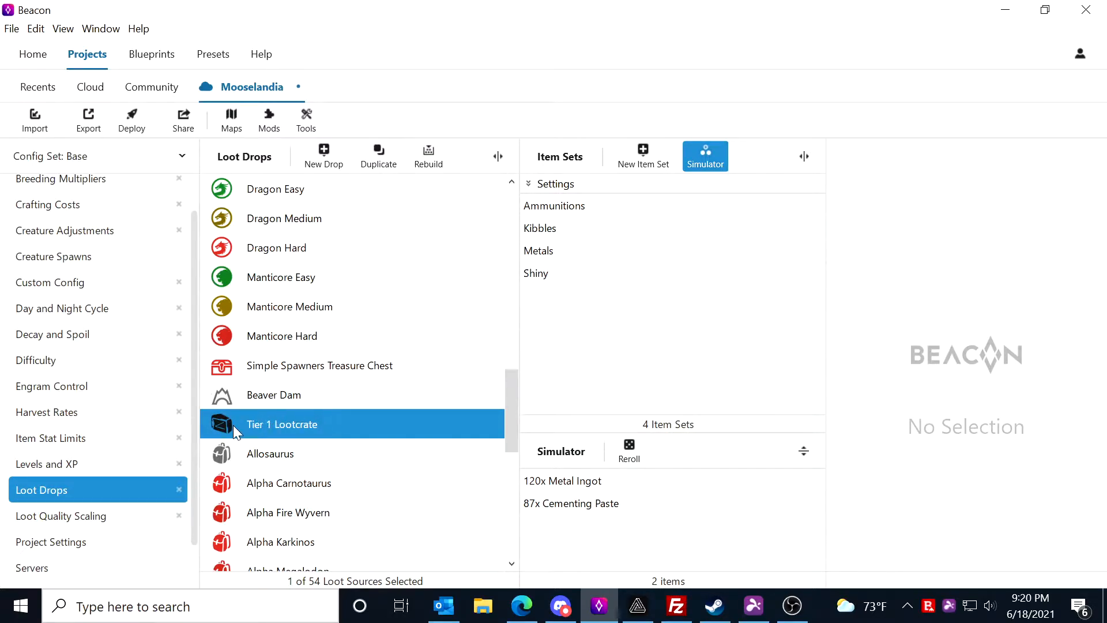
scroll(320, 369, "up", 10)
scroll(316, 363, "down", 7)
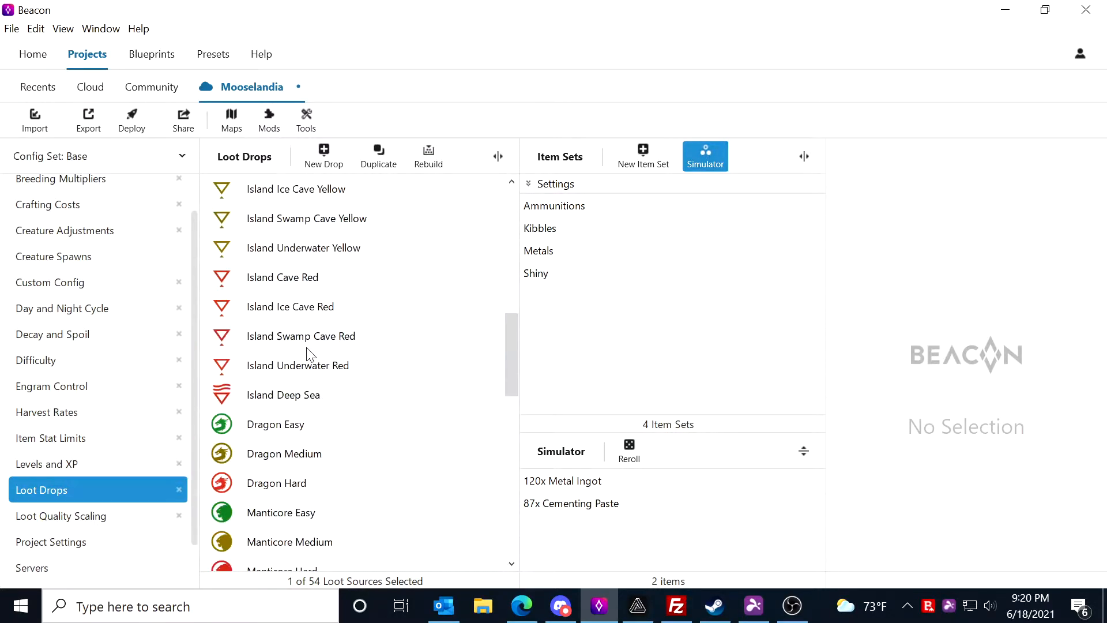
scroll(338, 309, "up", 7)
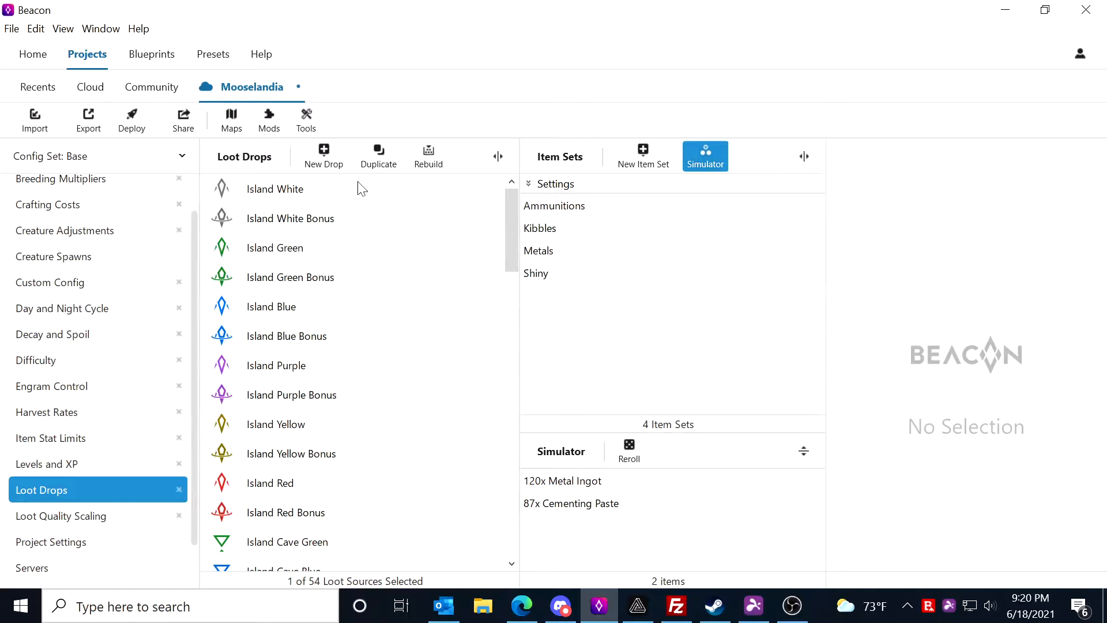
scroll(346, 370, "down", 13)
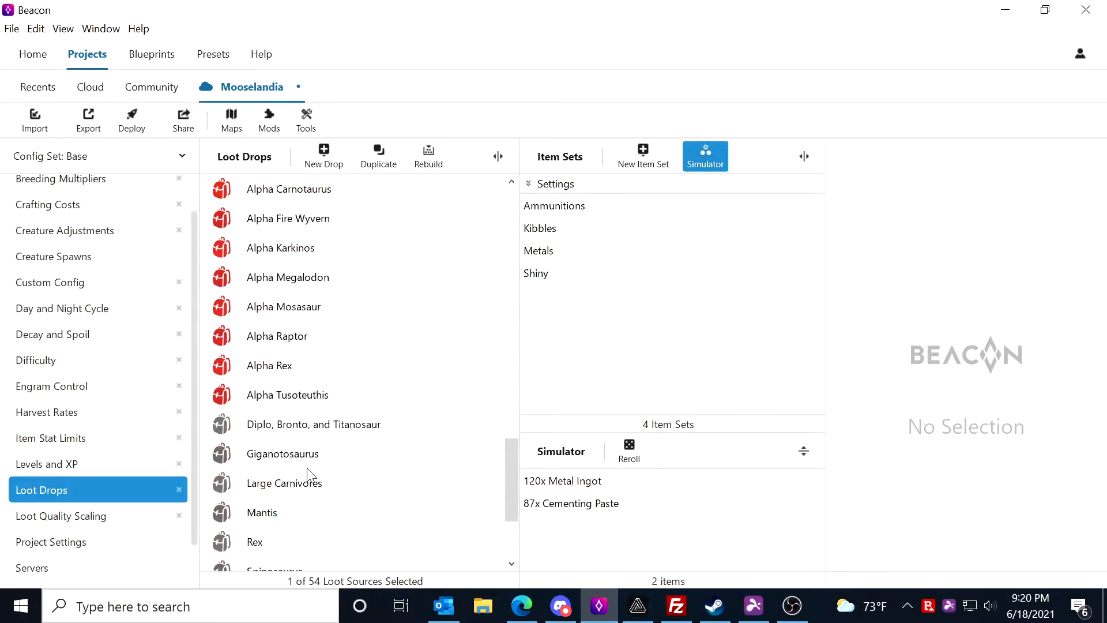
Step: Select every loot drop in the Base config set, from Island White through Yutyrannus, and cut them all
scroll(288, 427, "up", 5)
left_click(299, 421)
scroll(303, 404, "up", 9)
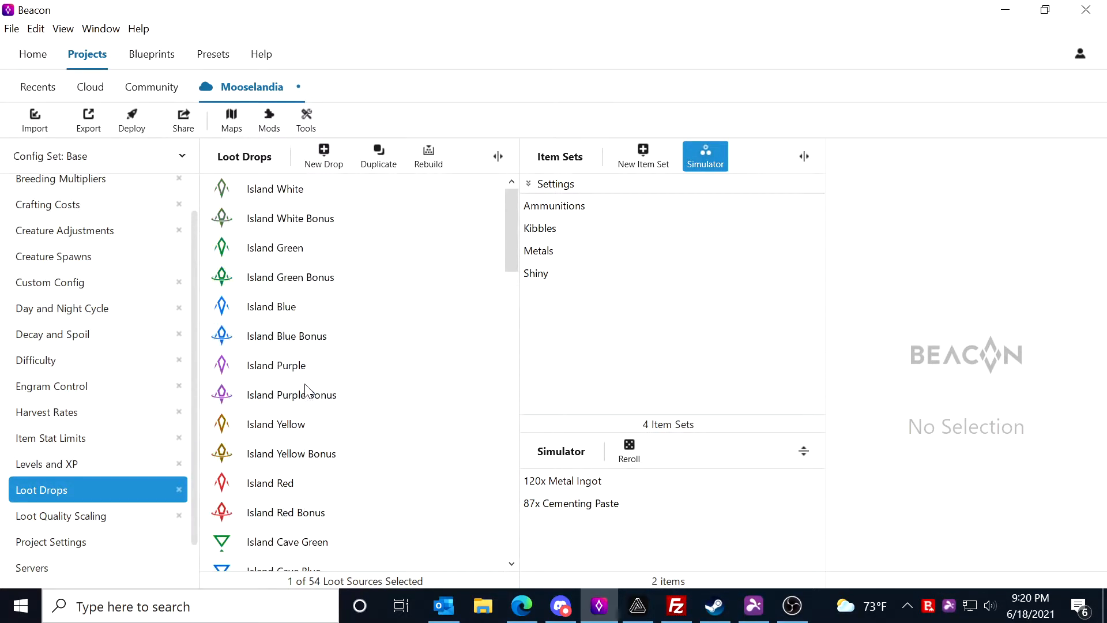
scroll(312, 378, "down", 13)
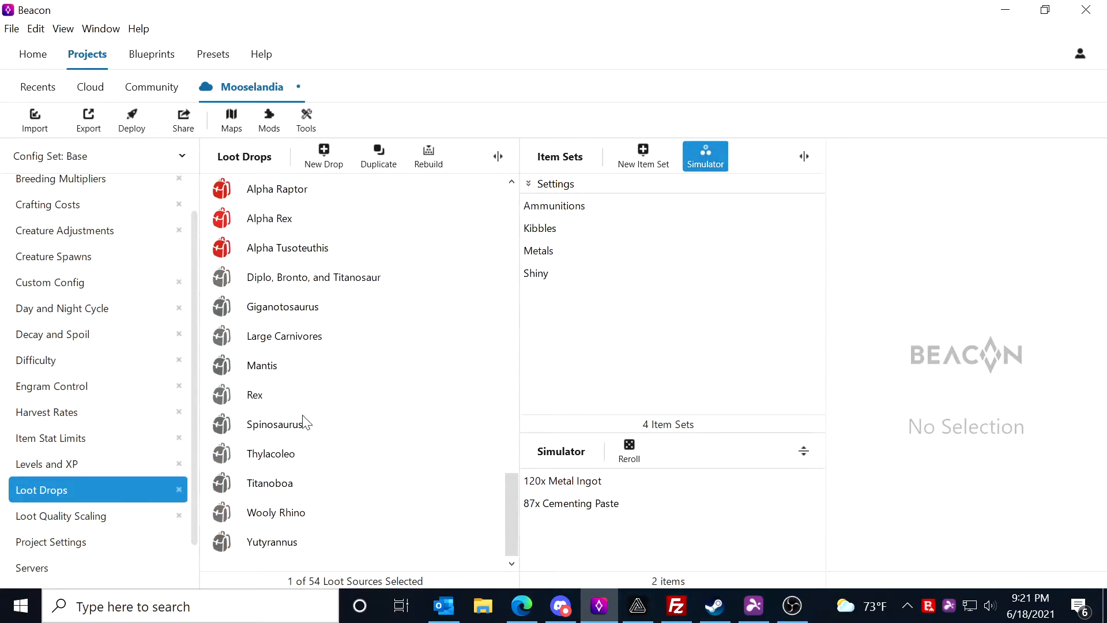
scroll(265, 490, "up", 13)
left_click(309, 201)
scroll(311, 242, "down", 13)
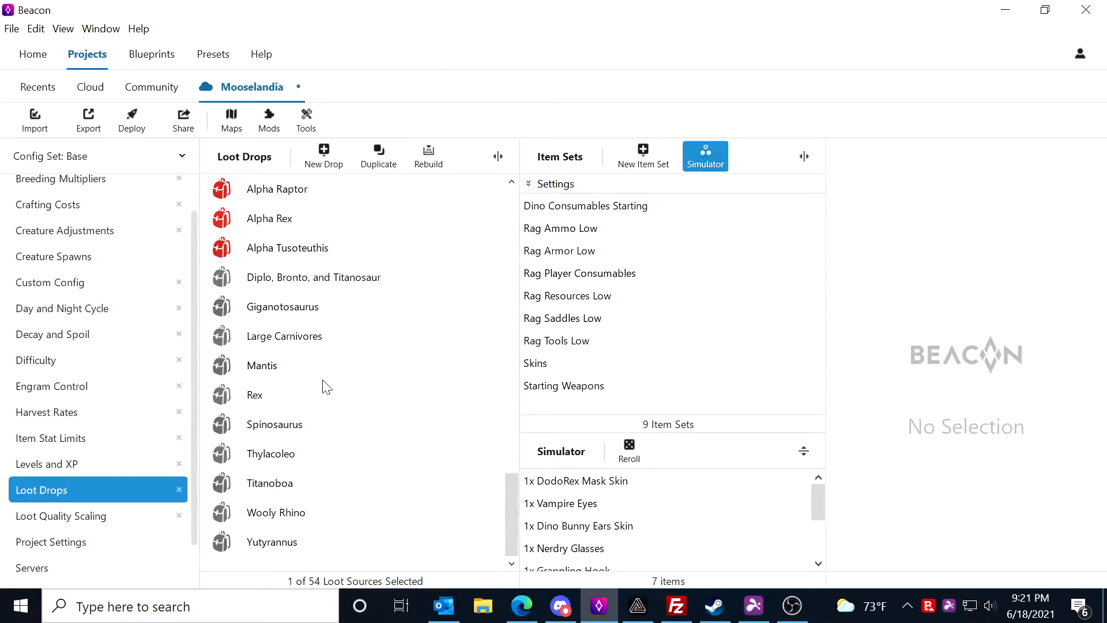
left_click(318, 538, "shift")
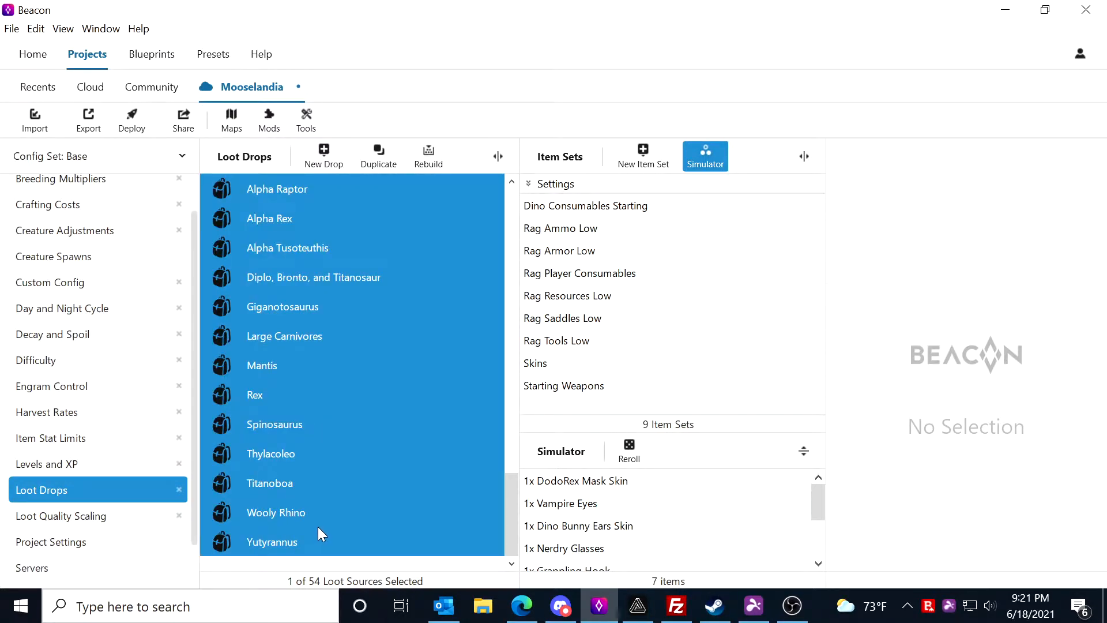
right_click(273, 343)
left_click(313, 375)
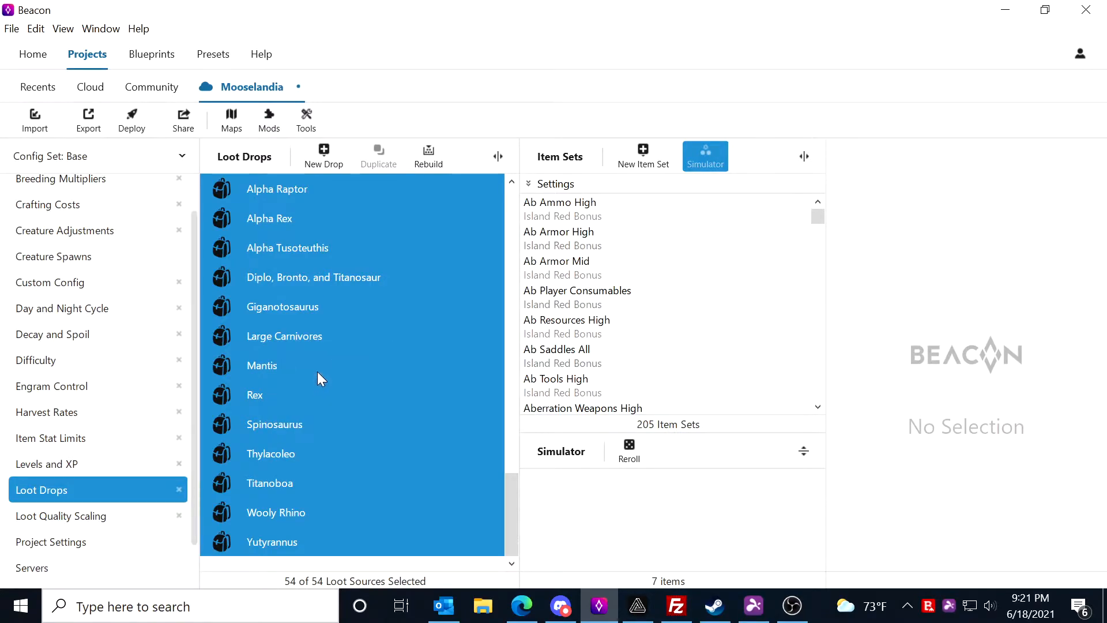
Step: Paste the cut loot drops into the Loot Drops of The Island config set and look over the list
left_click(182, 157)
left_click(66, 204)
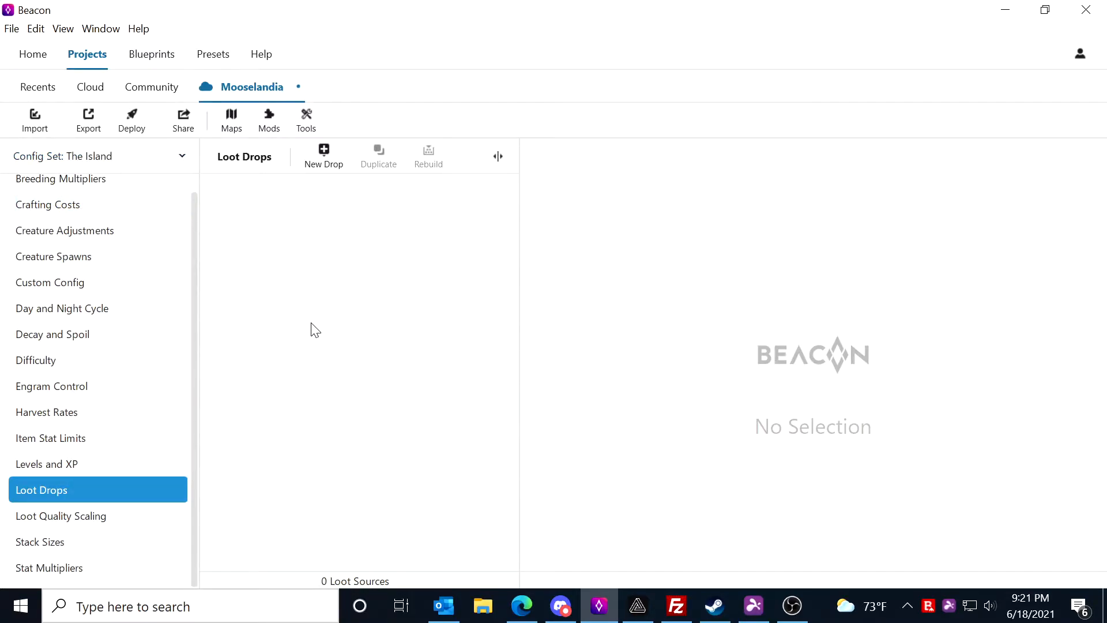
right_click(303, 245)
left_click(340, 309)
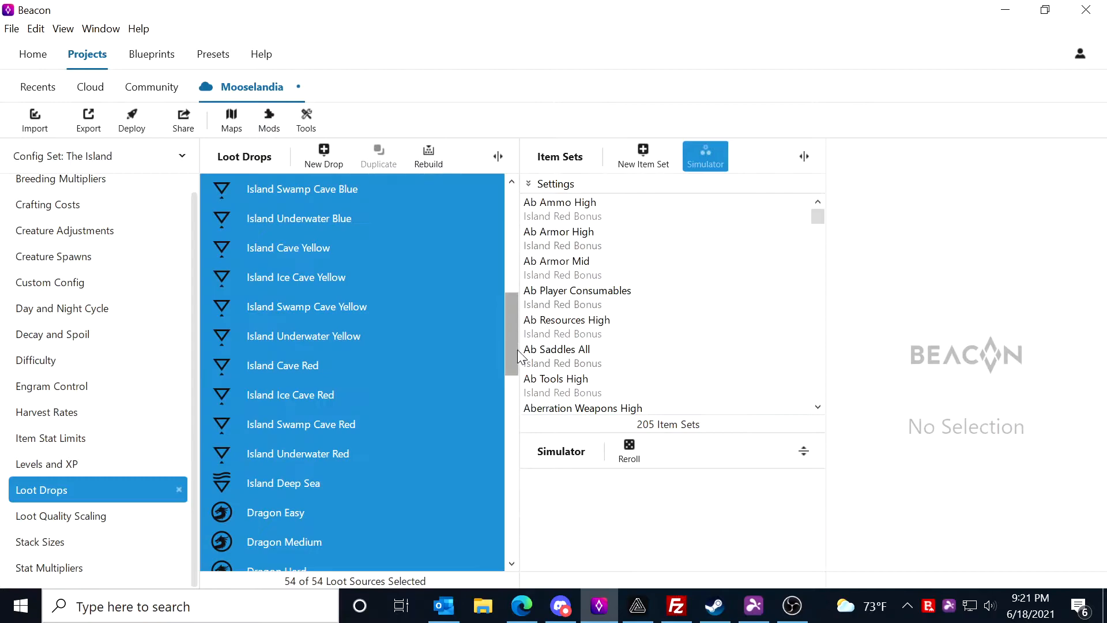
left_click(456, 357)
left_click_drag(511, 354, 498, 231)
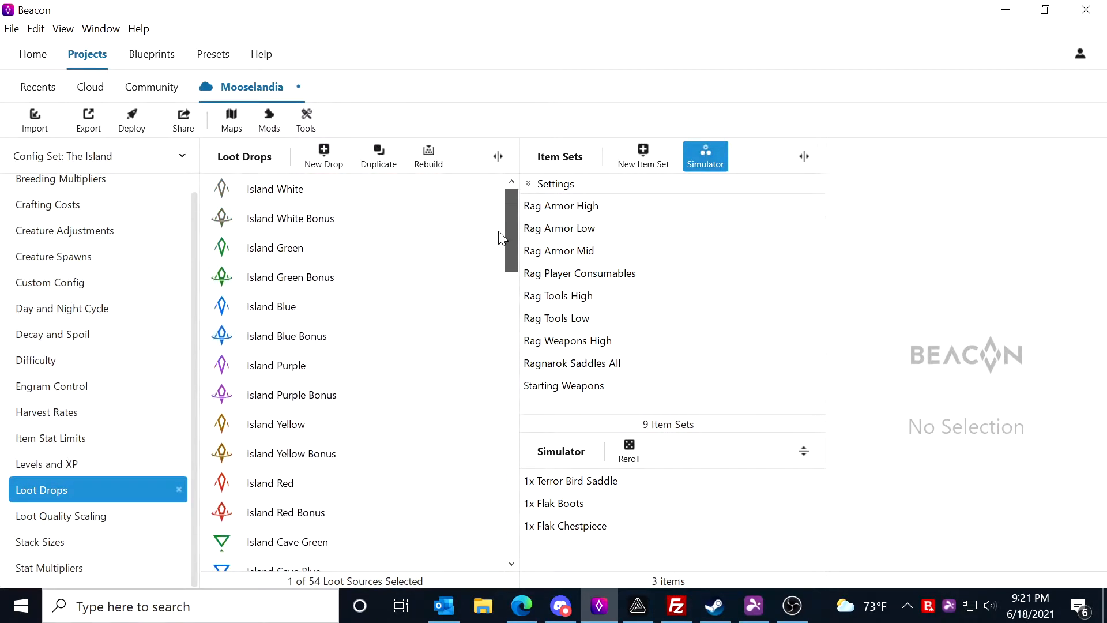
scroll(359, 233, "down", 15)
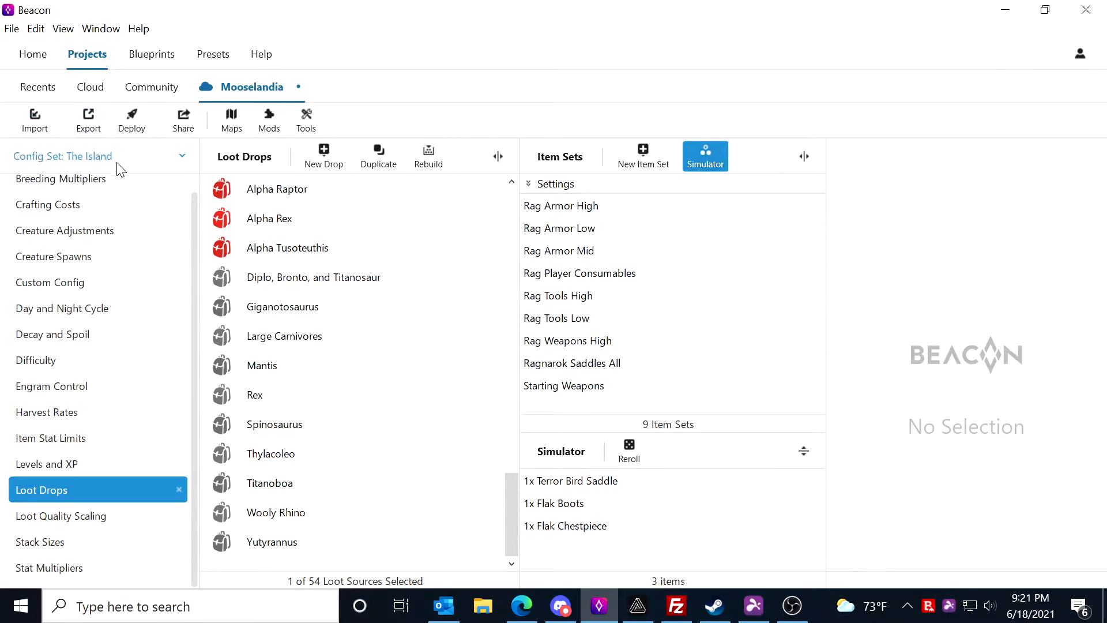
Step: Review The Island set's Loot Quality Scaling, Stat Multipliers, Stack Sizes and Item Stat Limits
left_click(96, 534)
left_click(102, 517)
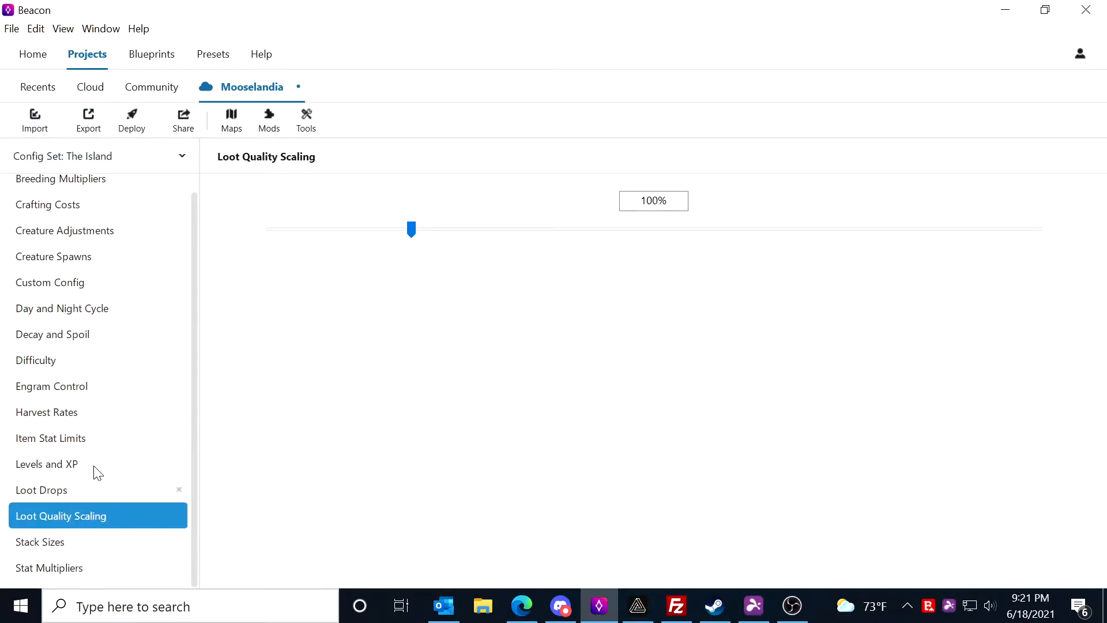
left_click(87, 572)
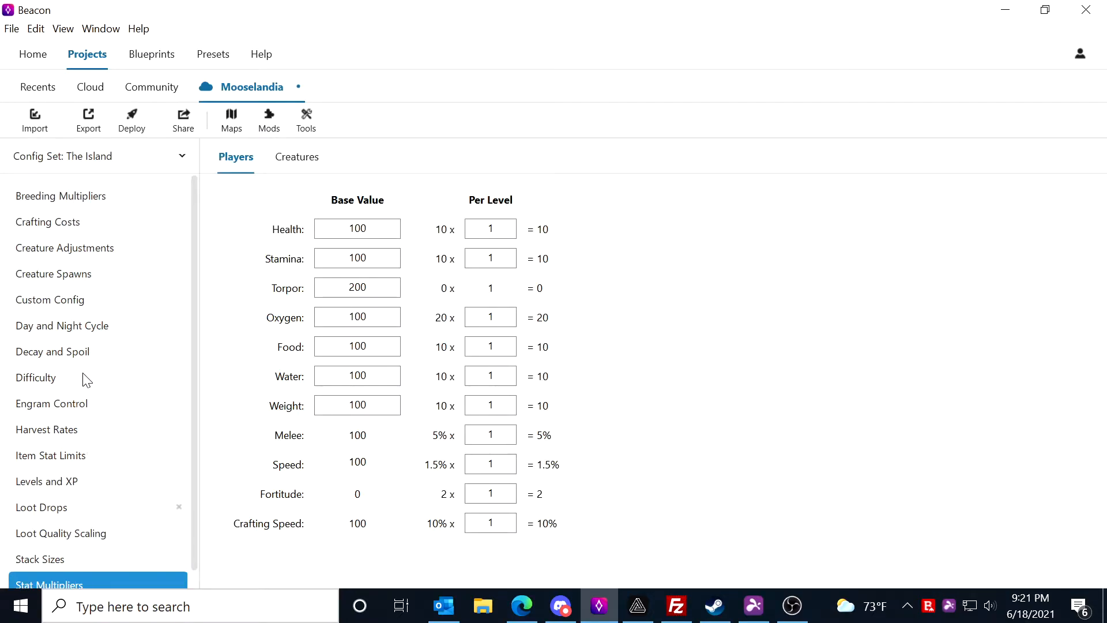
left_click(60, 556)
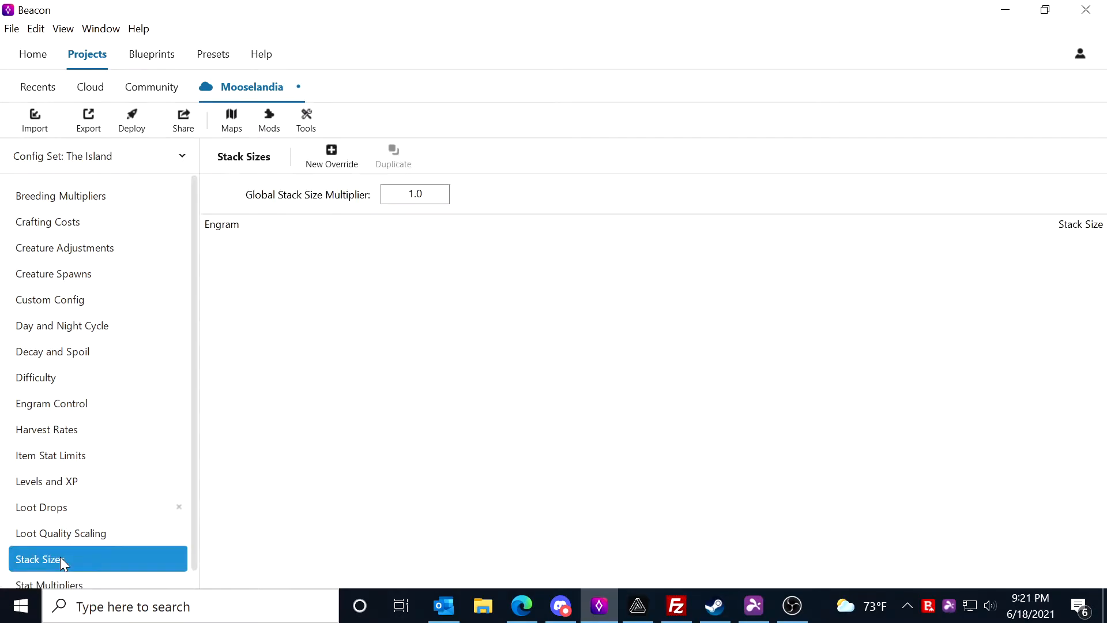
left_click(44, 460)
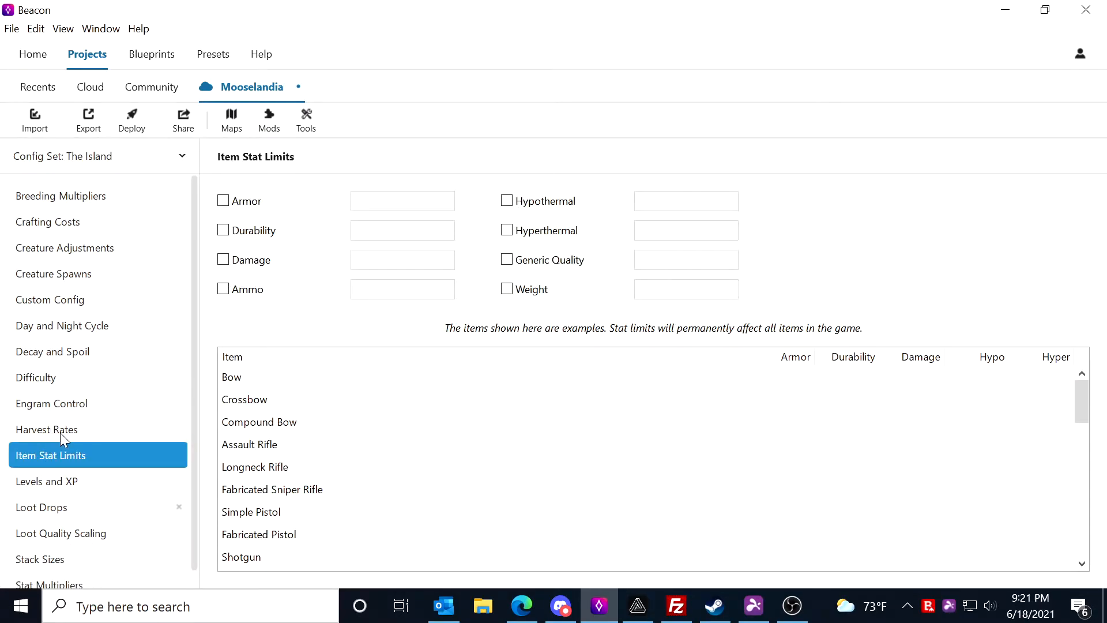
scroll(95, 502, "down", 1)
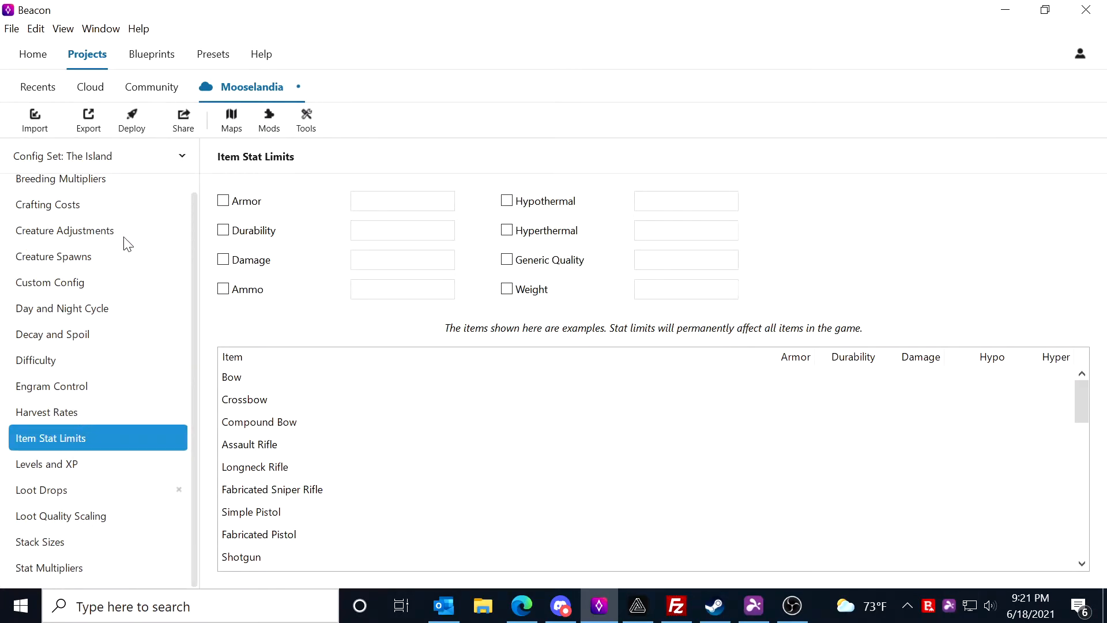
Step: Switch to the Base config set and check the project settings and the config sets assigned to the Genesis 2 and The Island servers
left_click(173, 151)
left_click(145, 167)
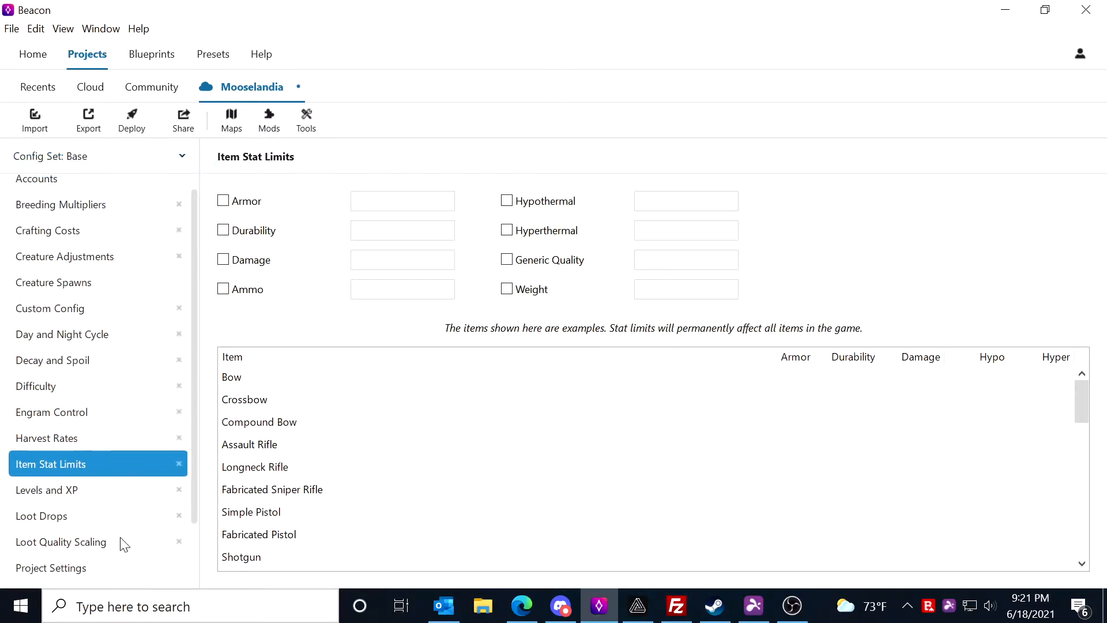
scroll(121, 542, "down", 3)
left_click(95, 488)
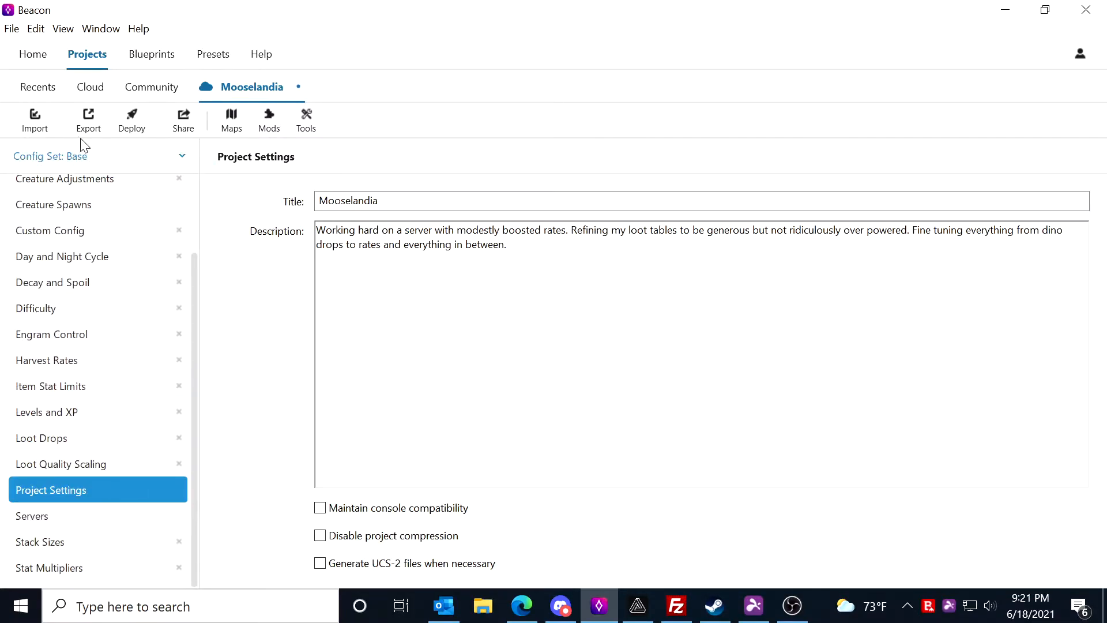
left_click(104, 540)
left_click(103, 517)
left_click(272, 194)
left_click(277, 225)
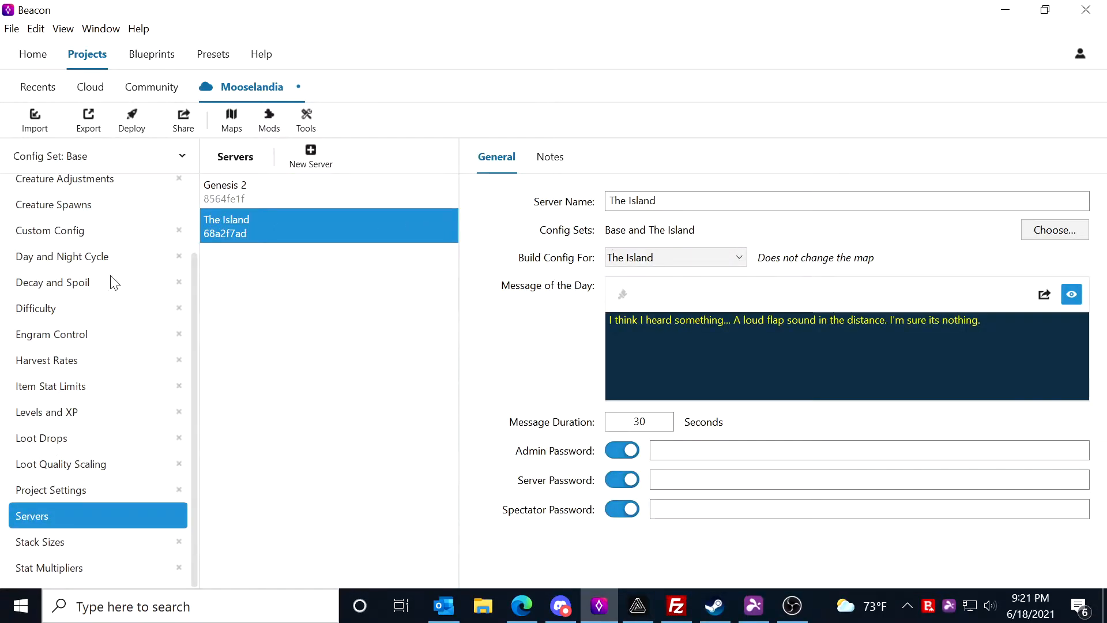
Step: Check the Base set's loot drops, and view the creature spawns, custom config and creature adjustments of The Island set
left_click(90, 443)
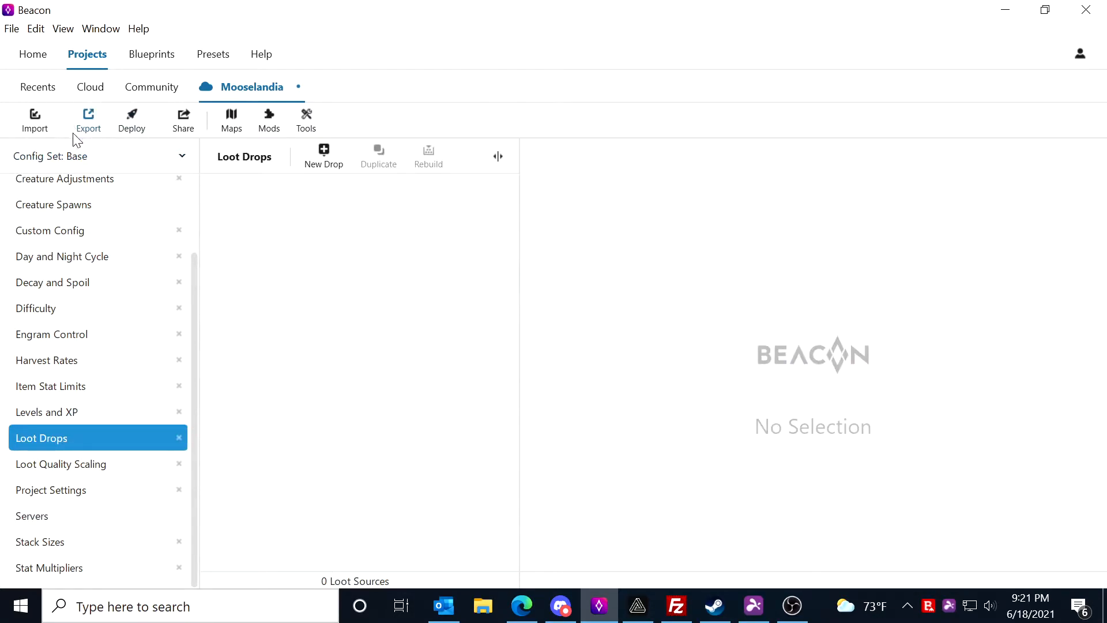
left_click(167, 161)
left_click(126, 206)
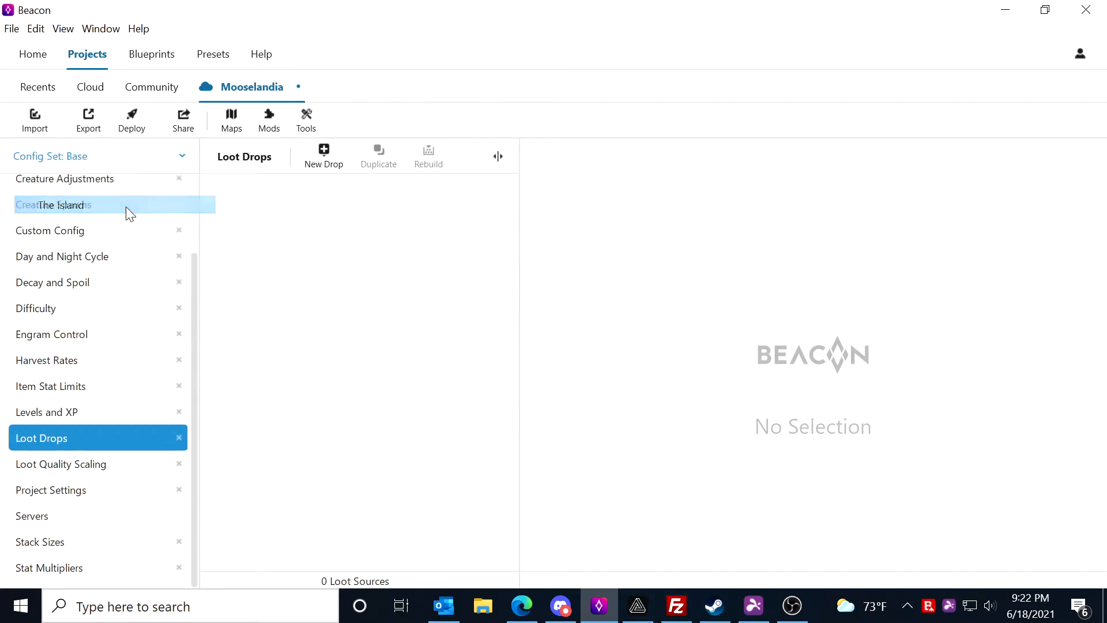
scroll(86, 420, "up", 1)
left_click(78, 267)
left_click(62, 298)
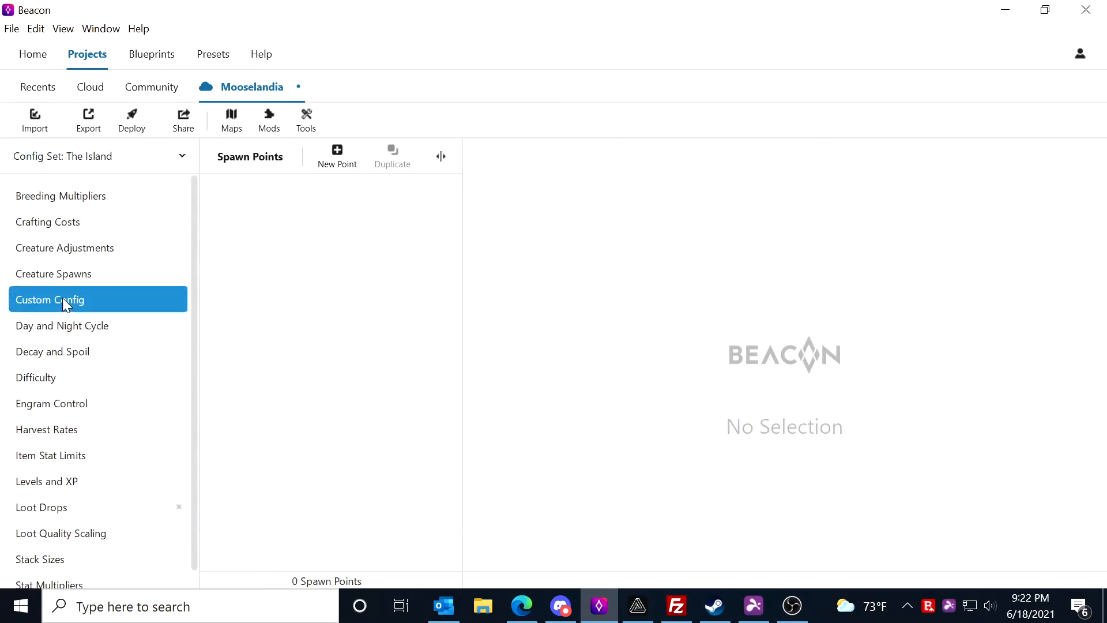
left_click(104, 253)
Step: Return to the Base config set and examine its creature adjustments alongside the spawn sets and limits of its creature spawns
left_click(161, 155)
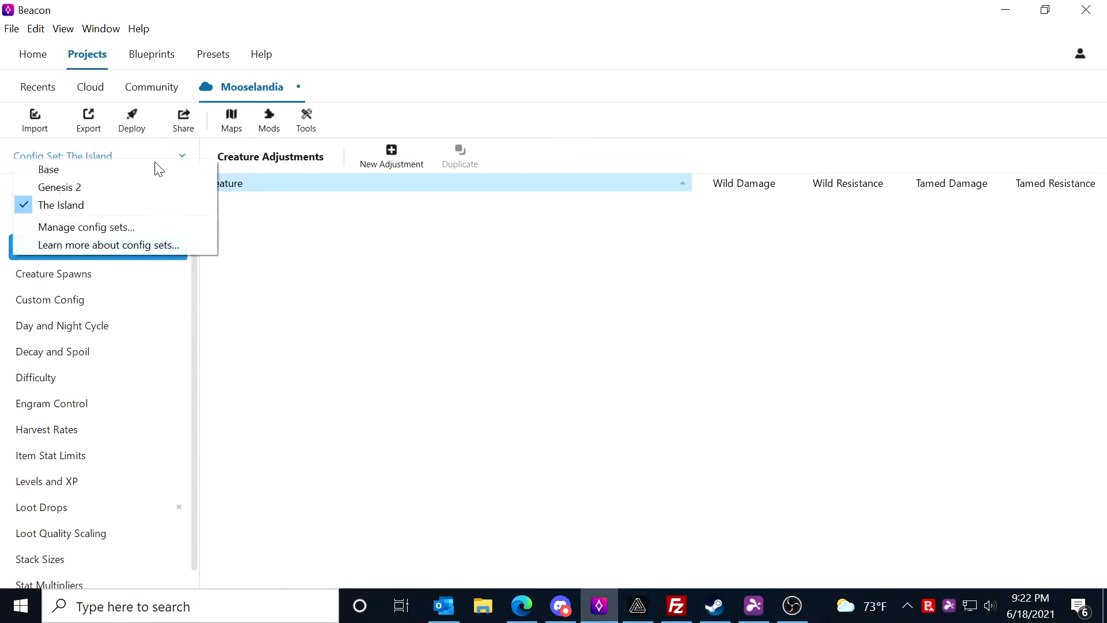
left_click(134, 169)
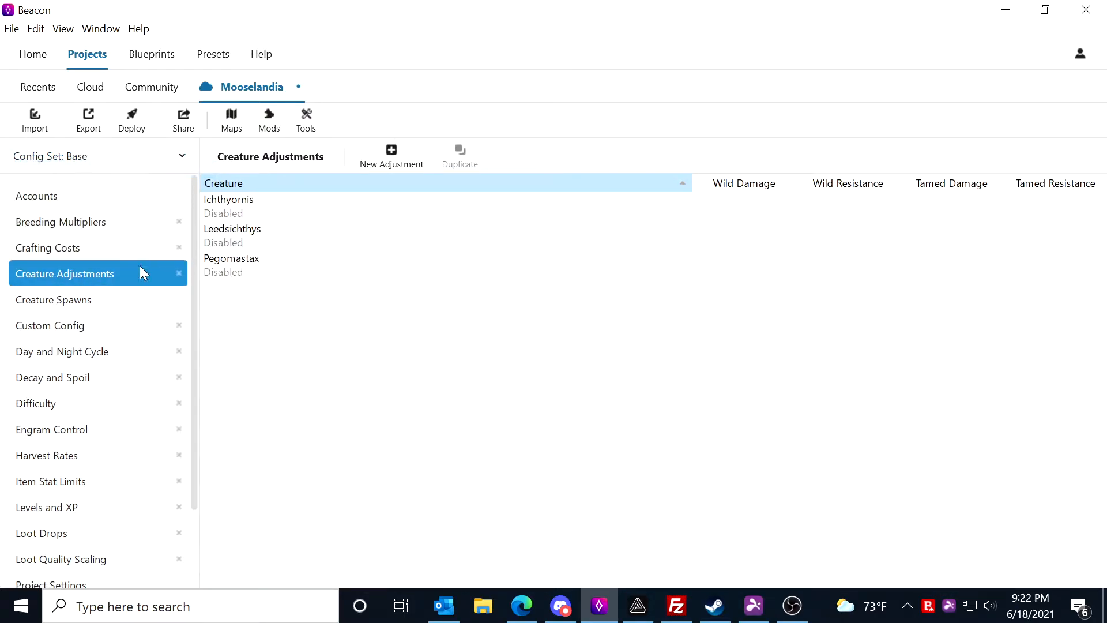
left_click(280, 213)
left_click(99, 299)
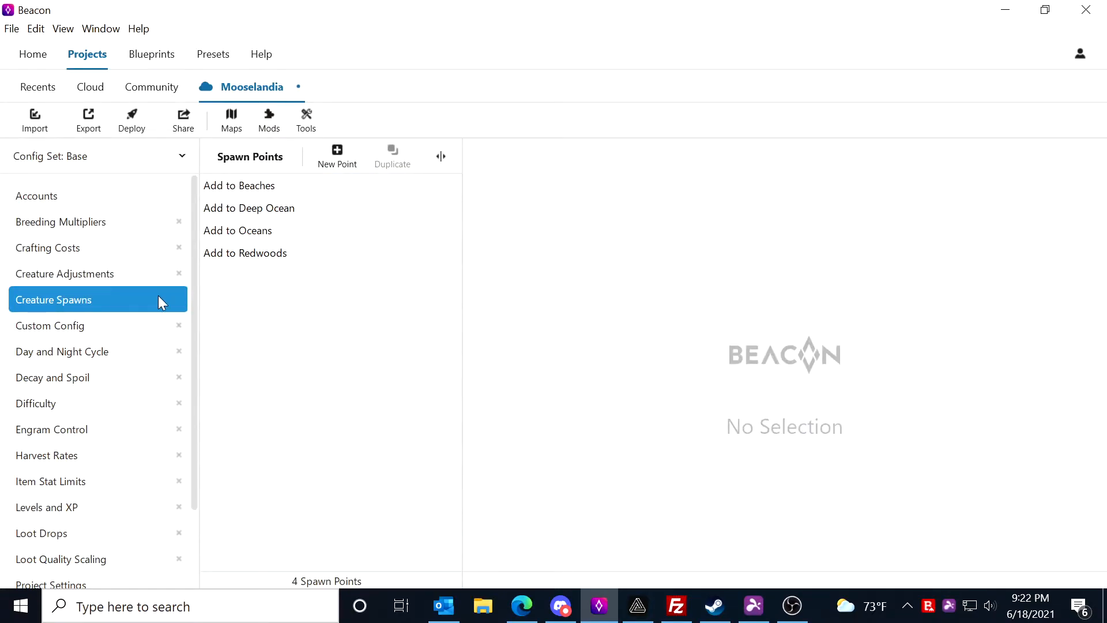
key("ctrl+a")
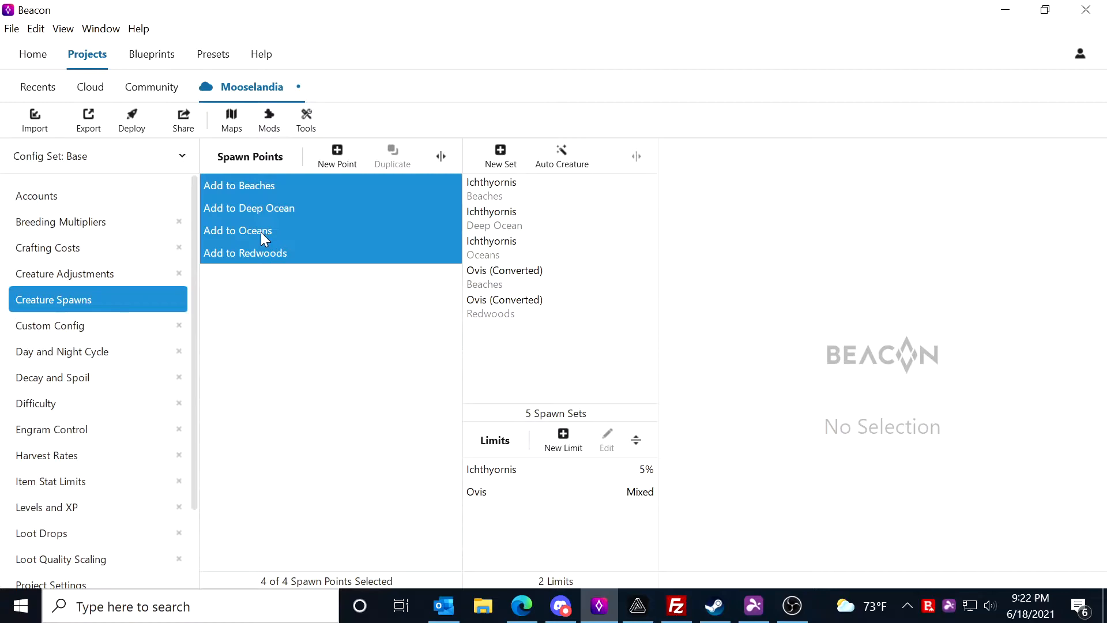
left_click(104, 274)
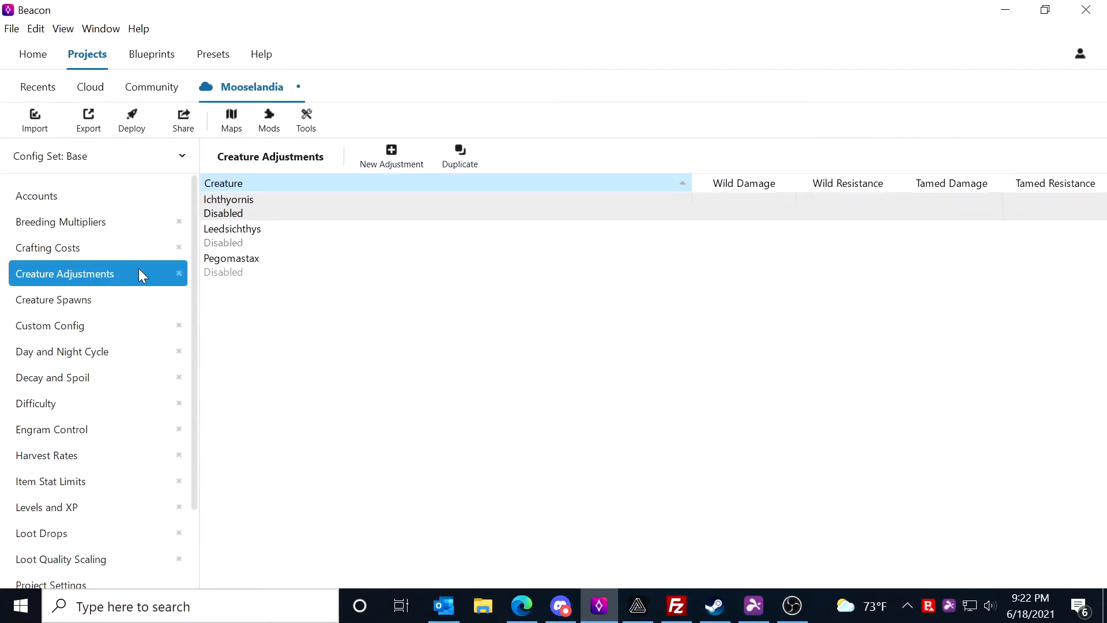
left_click(243, 272)
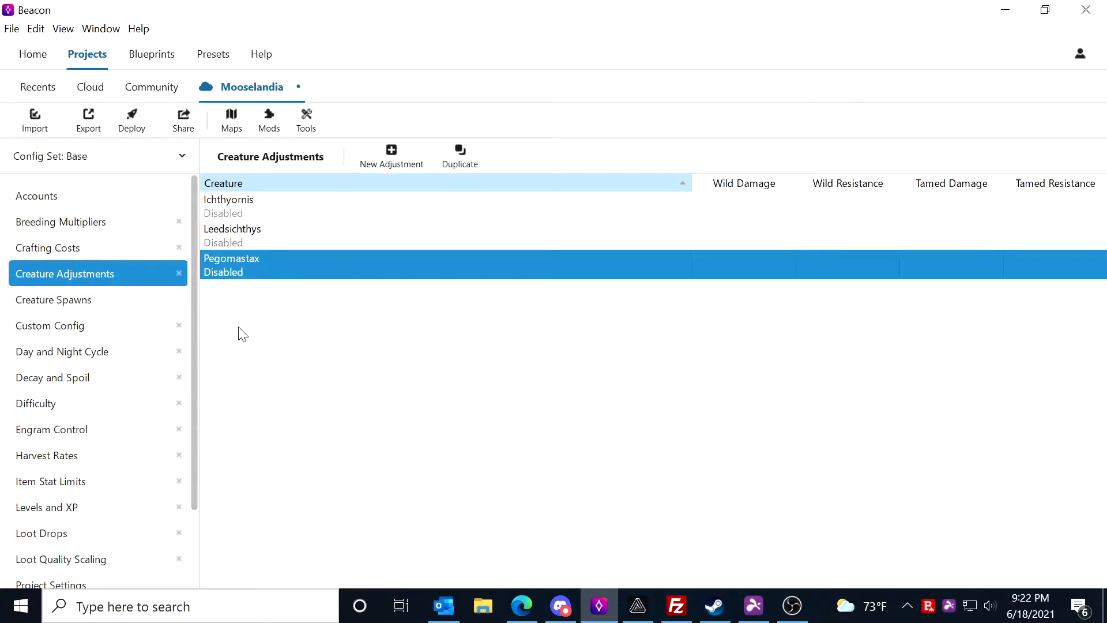
left_click(104, 298)
left_click(107, 283)
left_click_drag(337, 329, 285, 279)
left_click(304, 329)
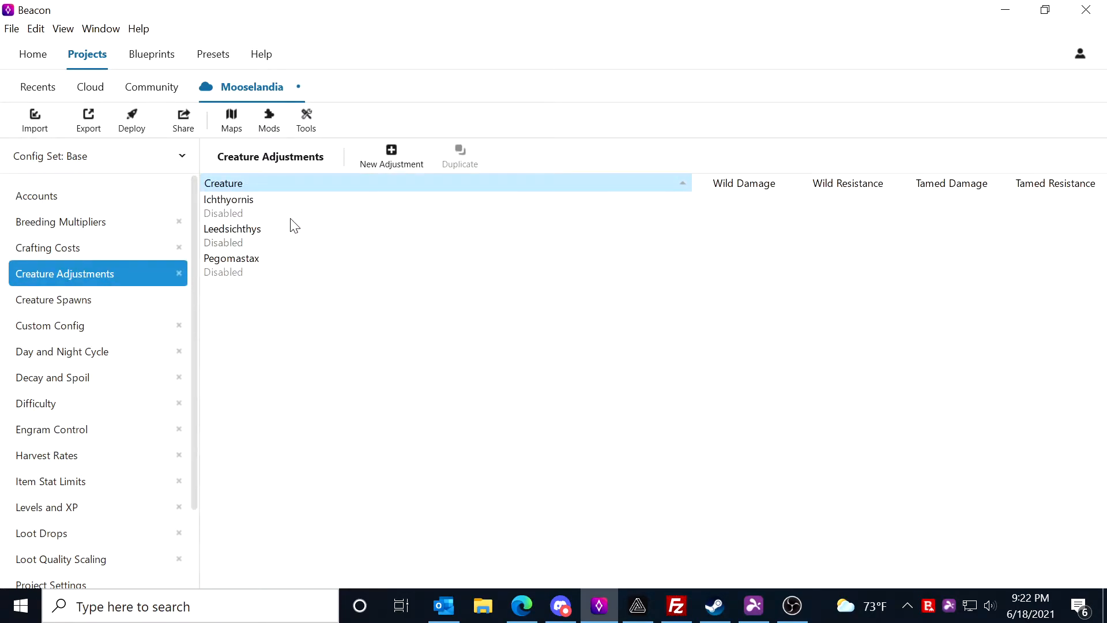
Step: Cut the Ichthyornis, Leedsichthys and Pegomastax adjustments from the Base set and paste them into The Island's Creature Adjustments
left_click(317, 216)
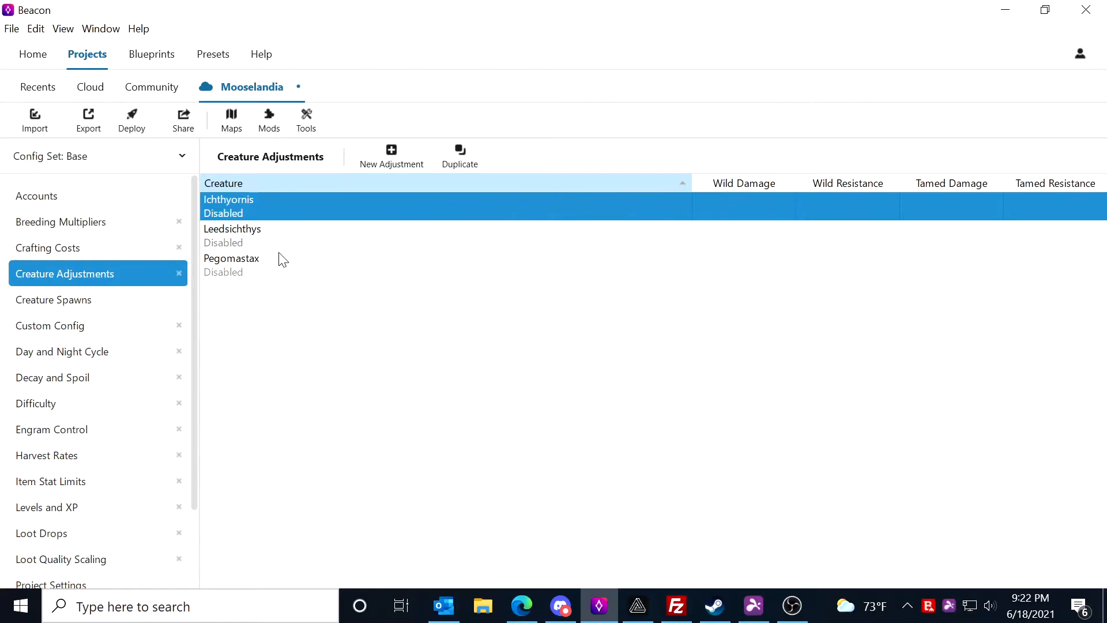
left_click(272, 277, "shift")
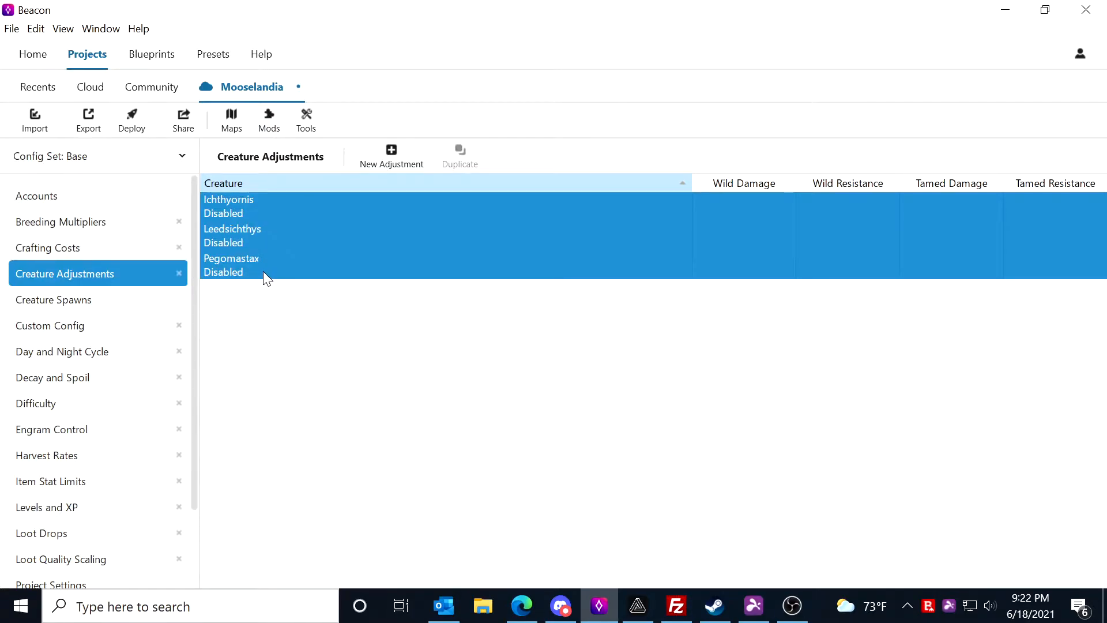
right_click(295, 251)
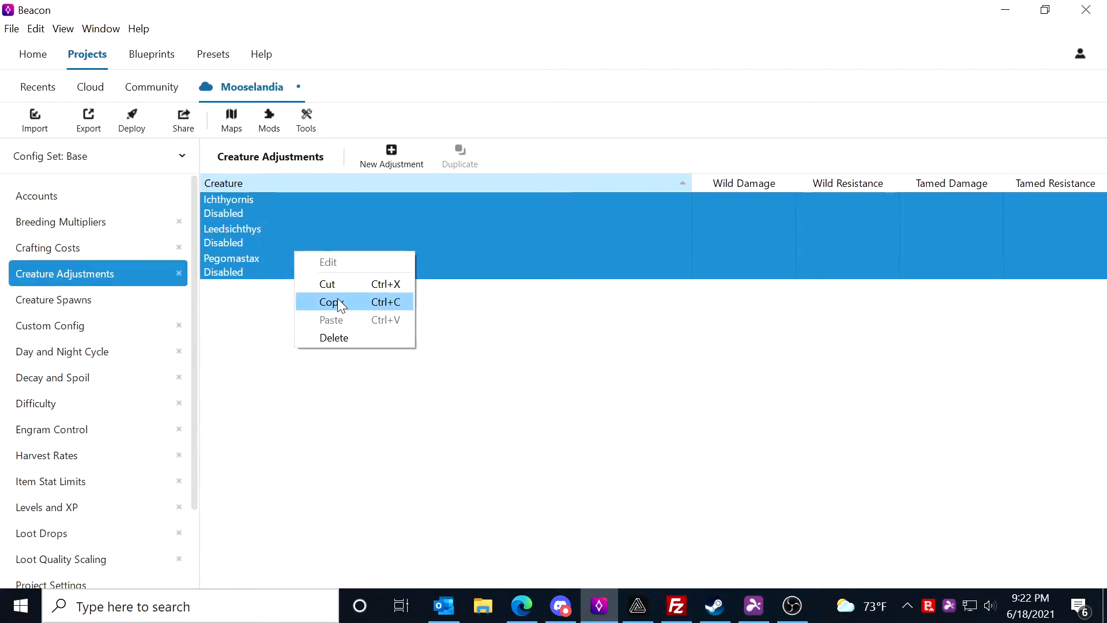
left_click(345, 285)
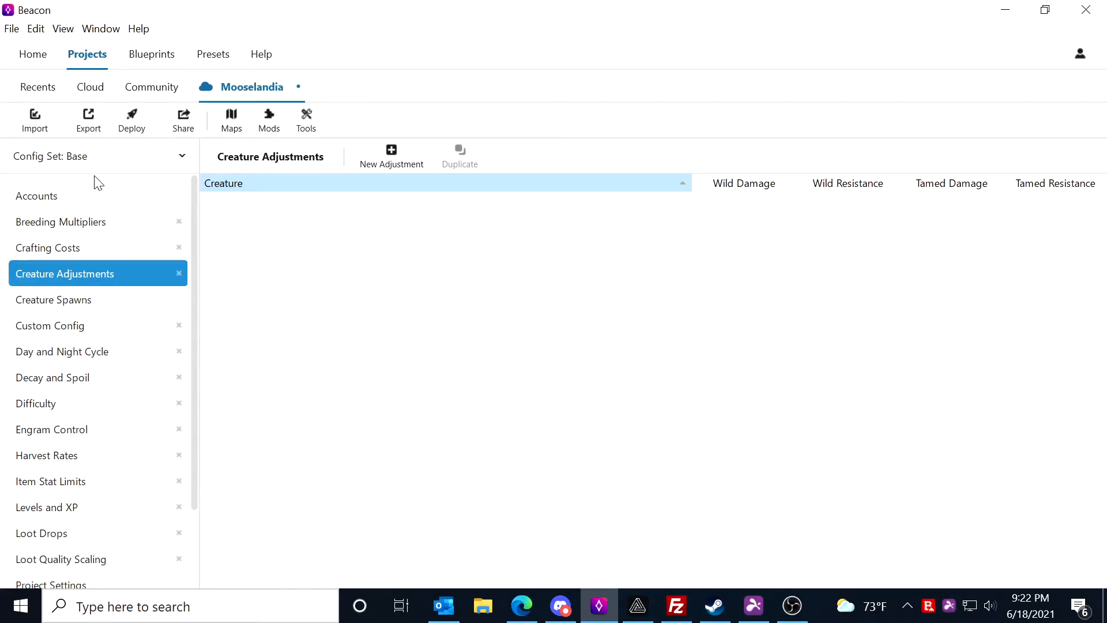
left_click(150, 164)
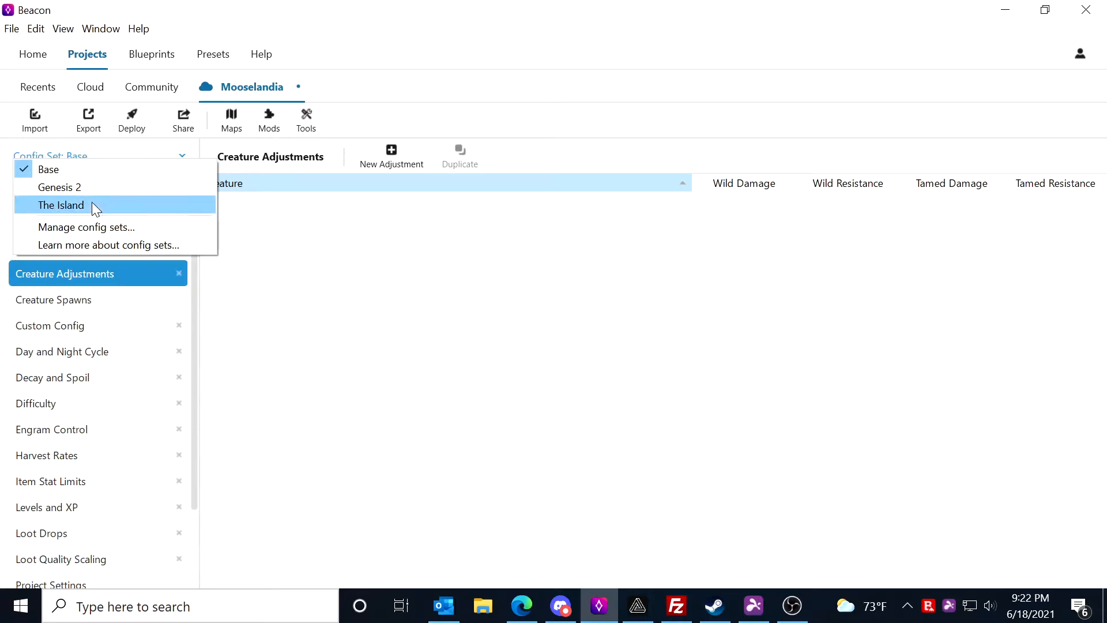
left_click(92, 203)
right_click(238, 247)
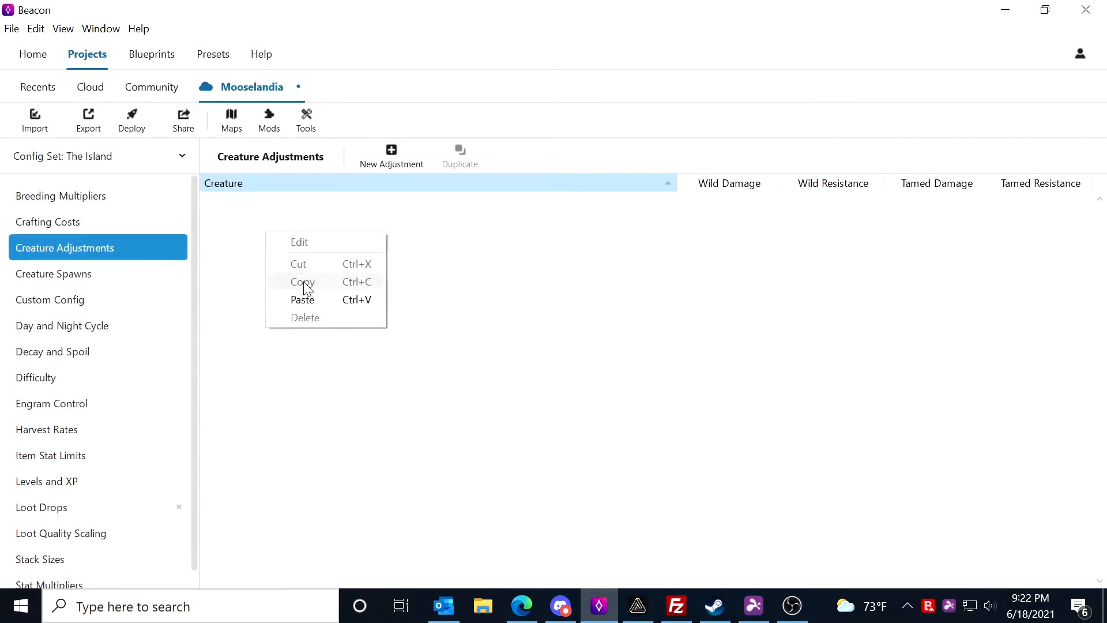
left_click(305, 299)
Step: Cut the Beaches, Deep Ocean, Oceans and Redwoods spawn points from the Base set and paste them into The Island's Creature Spawns
left_click(81, 274)
left_click(151, 164)
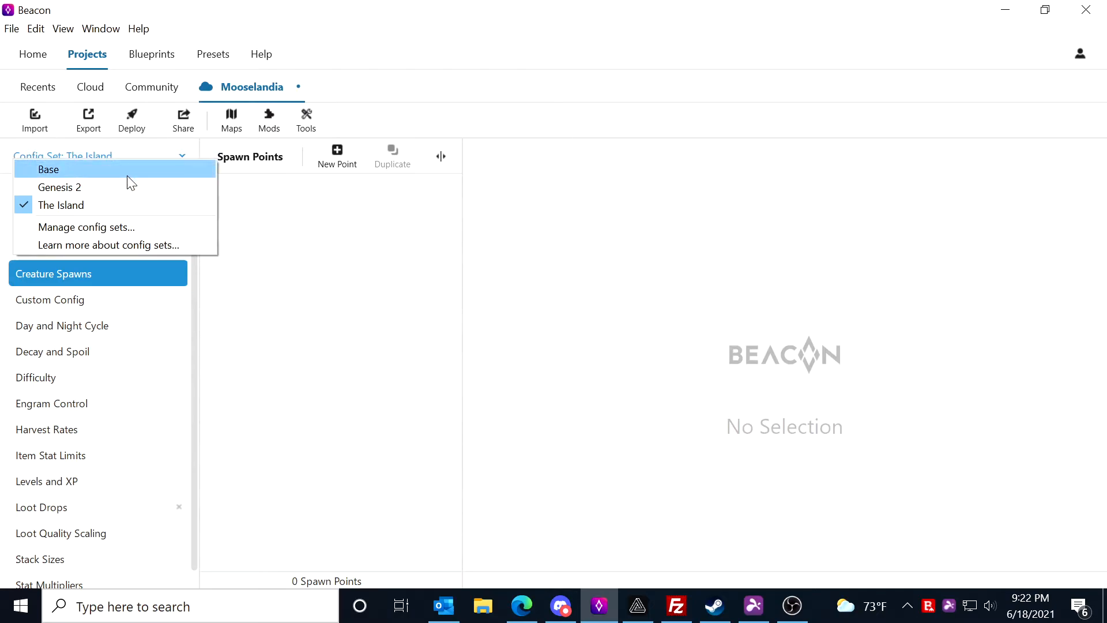
left_click(128, 173)
left_click_drag(257, 186, 246, 253)
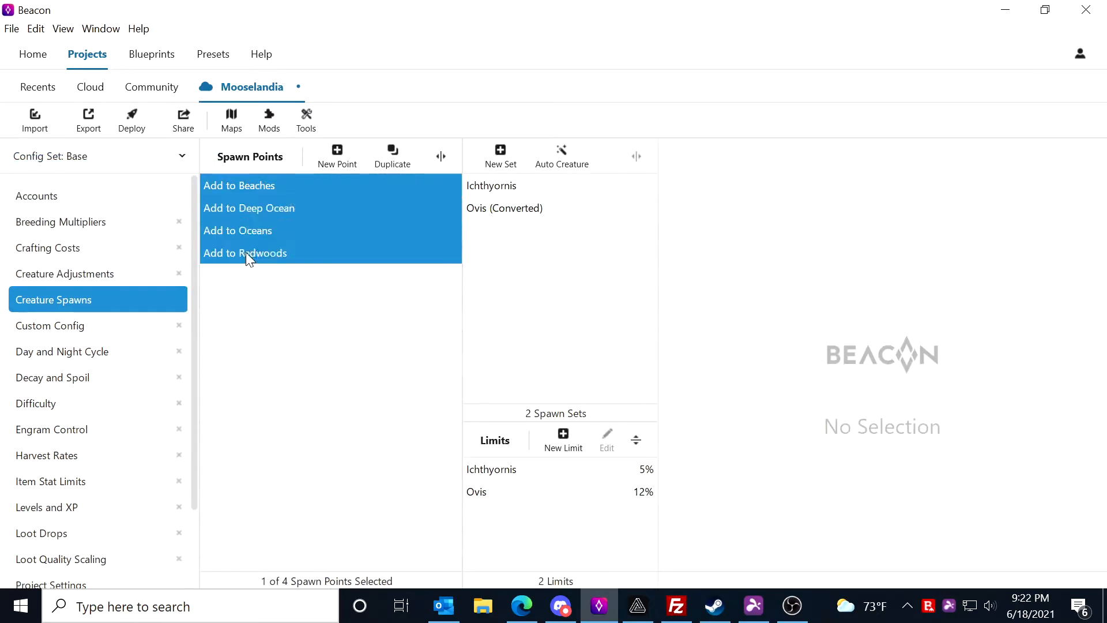
right_click(248, 258)
left_click(271, 285)
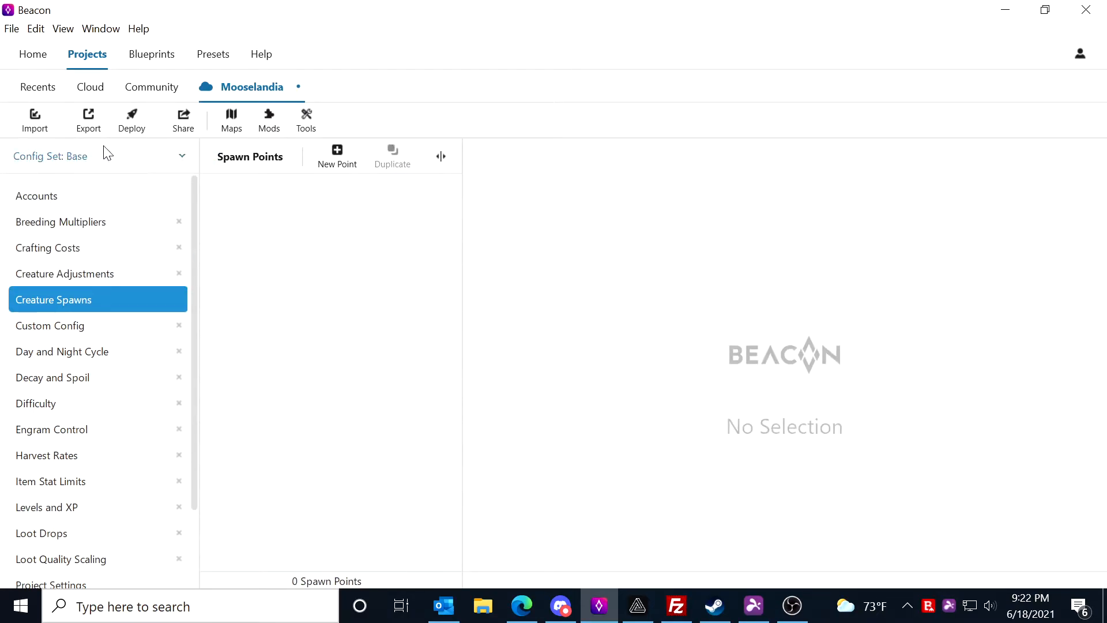
left_click(150, 158)
left_click(112, 203)
right_click(287, 236)
left_click(332, 300)
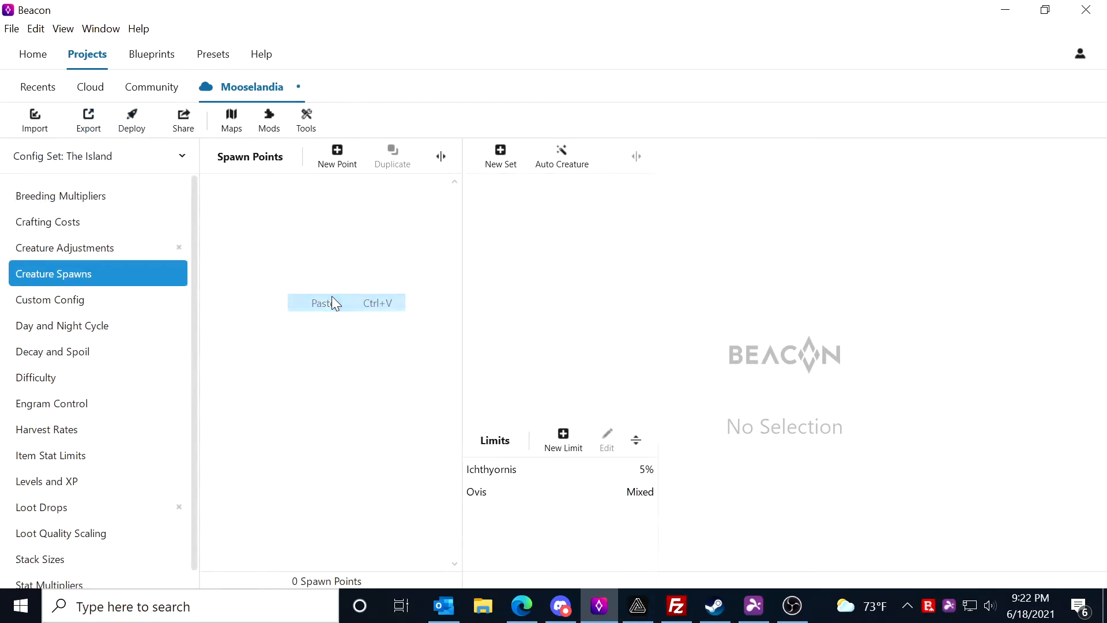
Step: Return to the Base config set and check its Breeding Multipliers and Difficulty settings
left_click(141, 160)
left_click(103, 171)
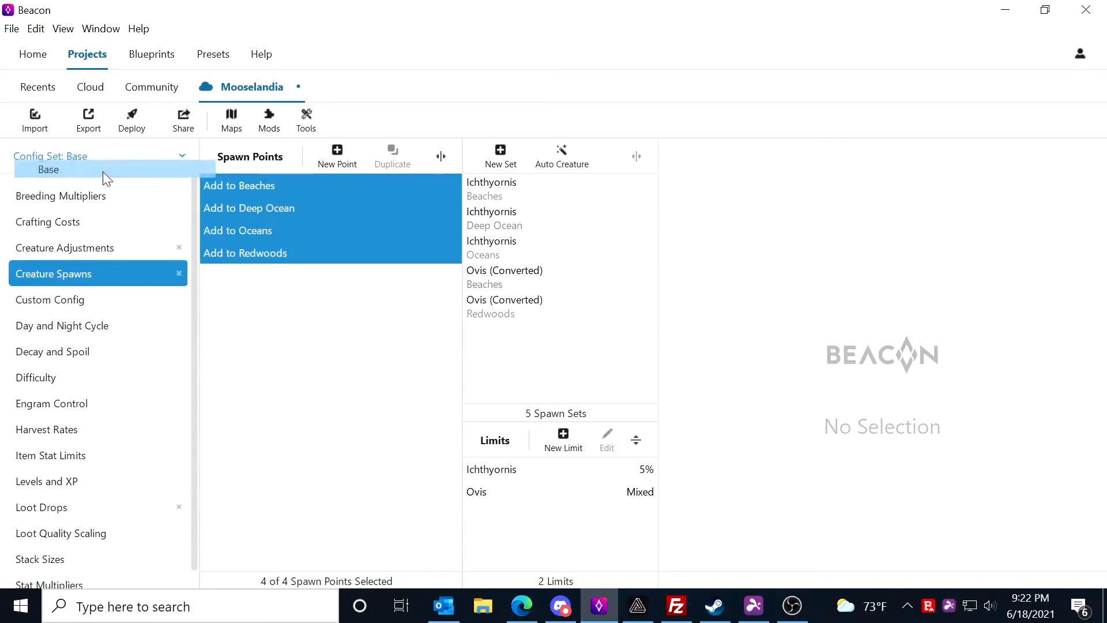
left_click(88, 236)
left_click(102, 221)
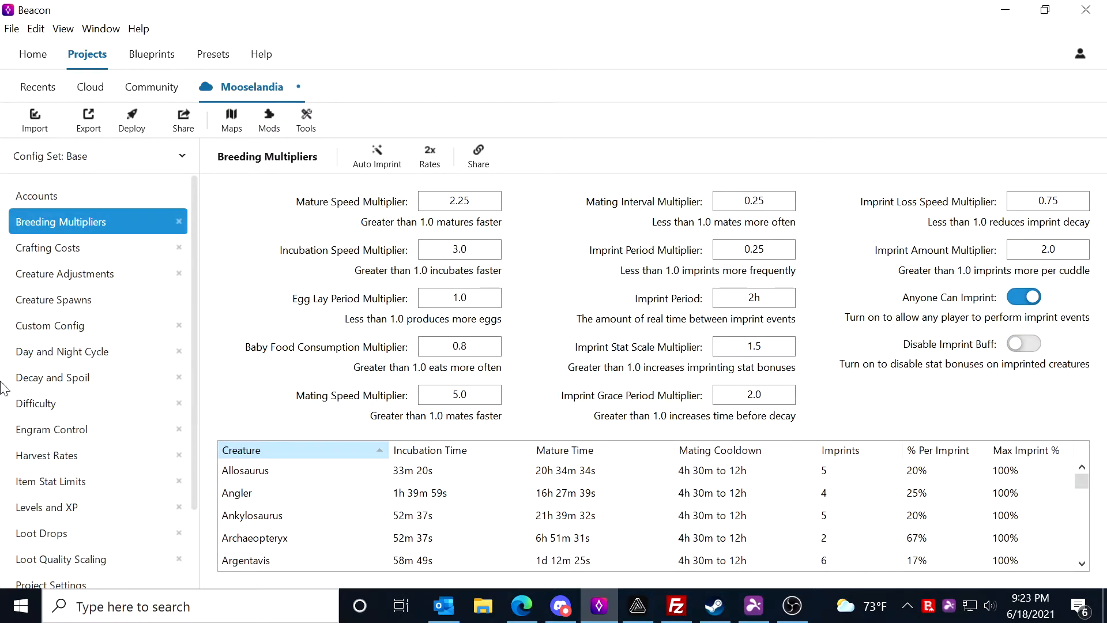
left_click(33, 403)
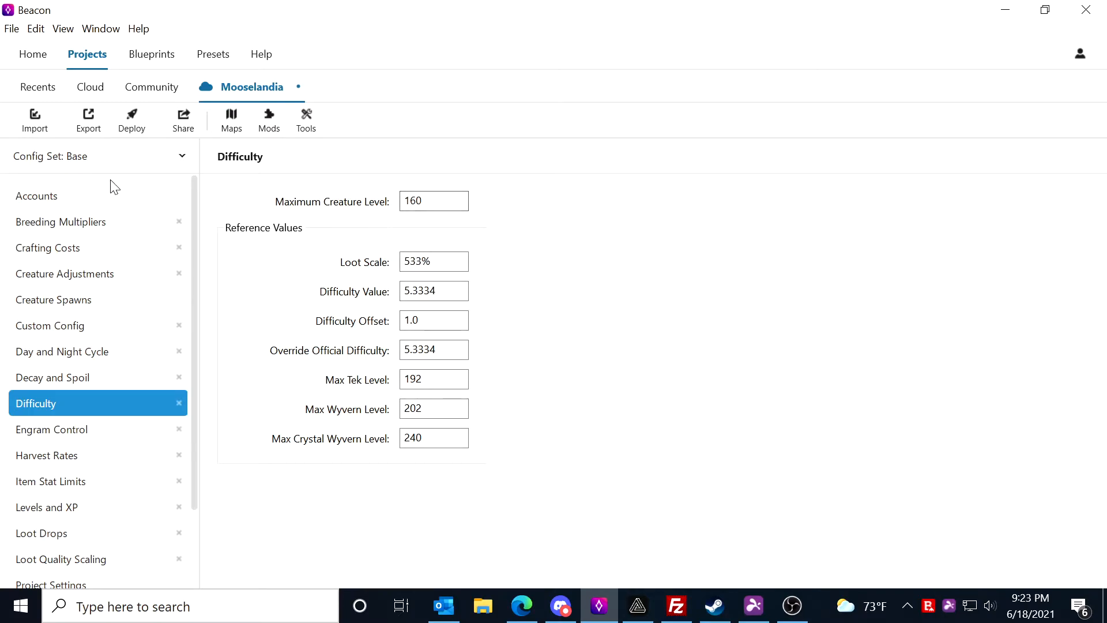
Step: Switch to the Genesis 2 config set and set its Maximum Creature Level to 200 under Difficulty
left_click(152, 165)
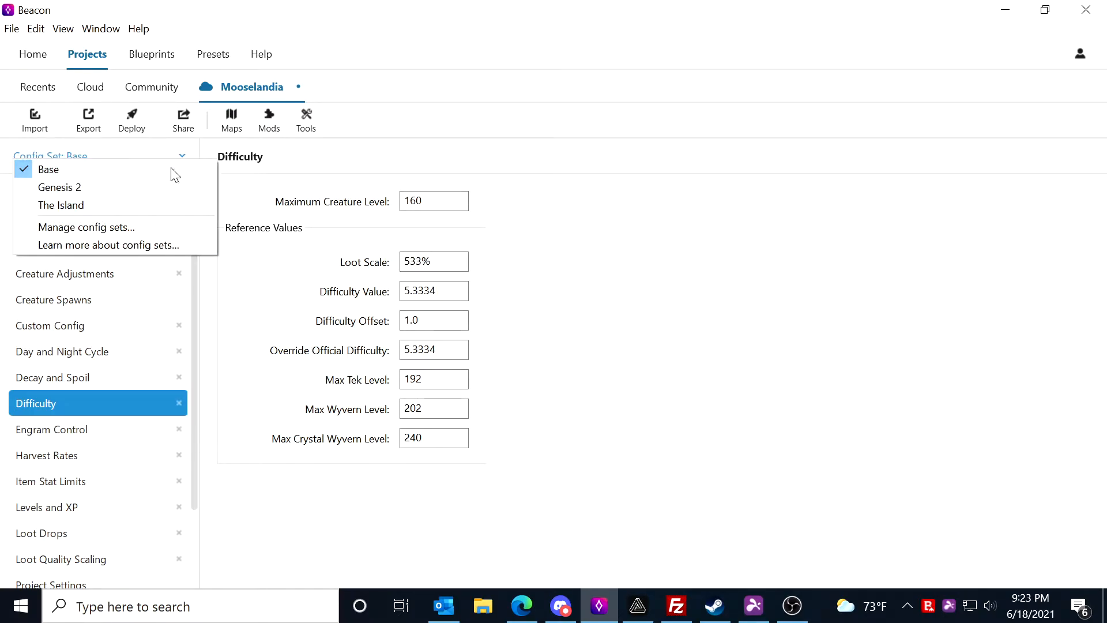
left_click(153, 161)
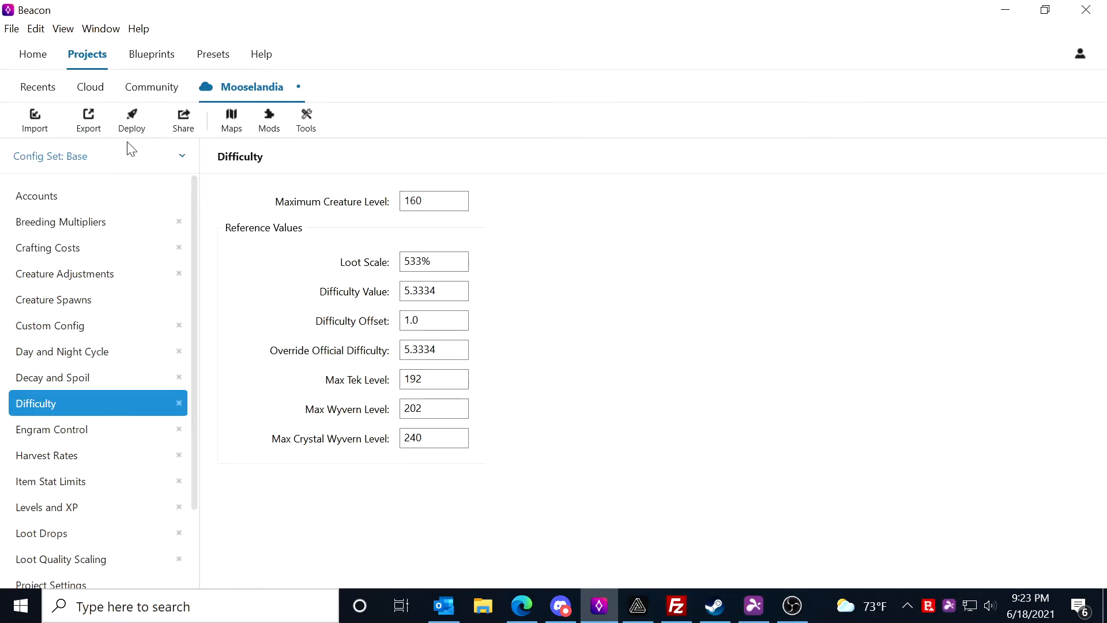
left_click(138, 154)
left_click(105, 183)
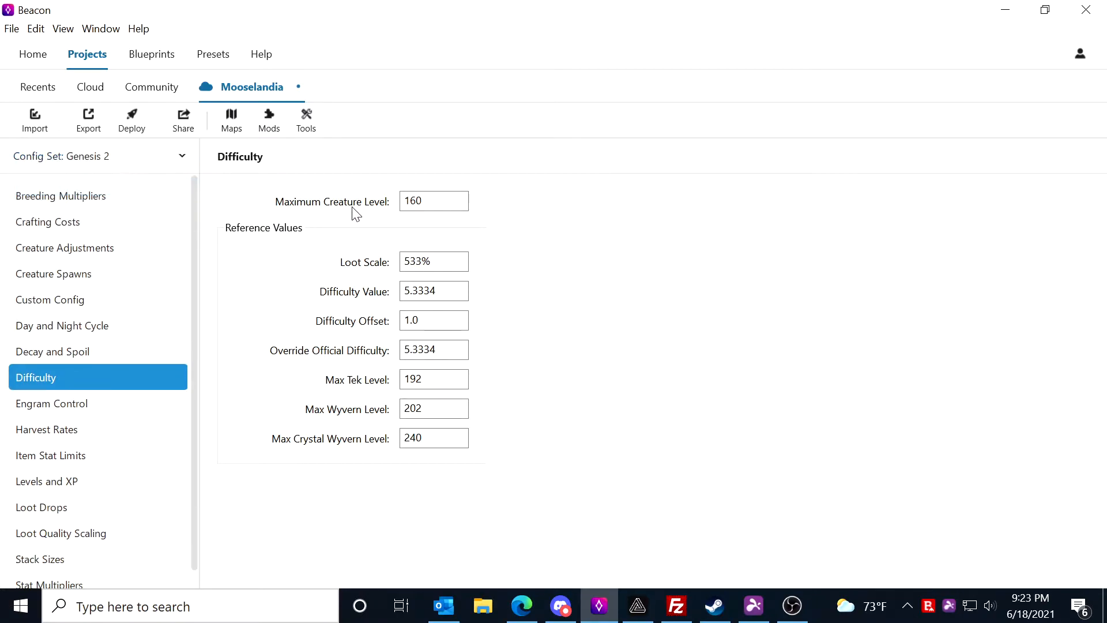
double_click(421, 200)
type("200")
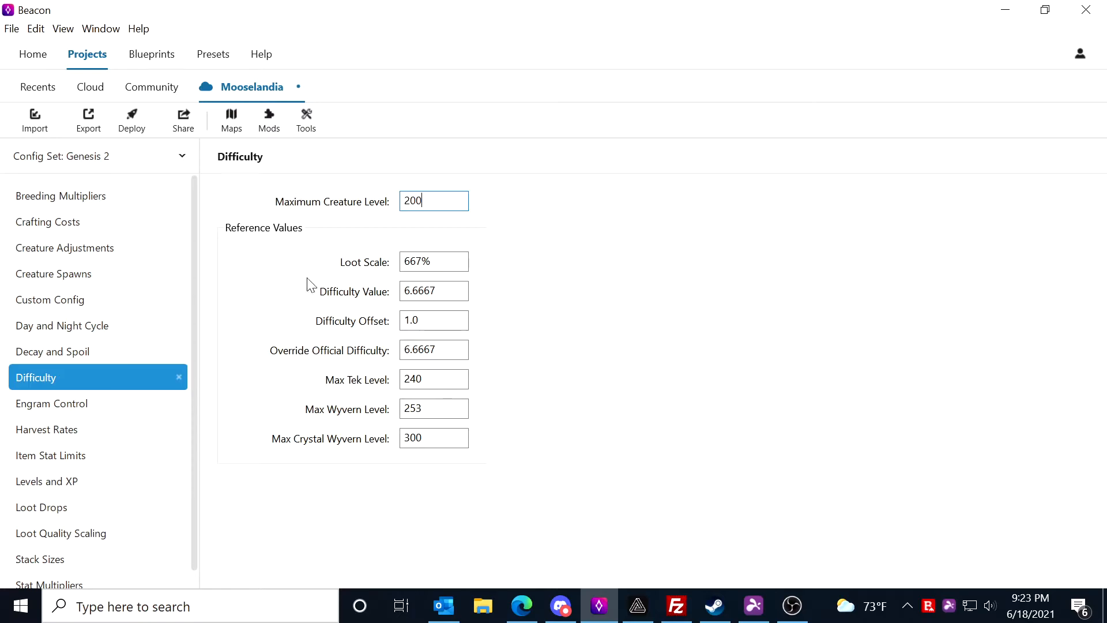
scroll(188, 373, "down", 1)
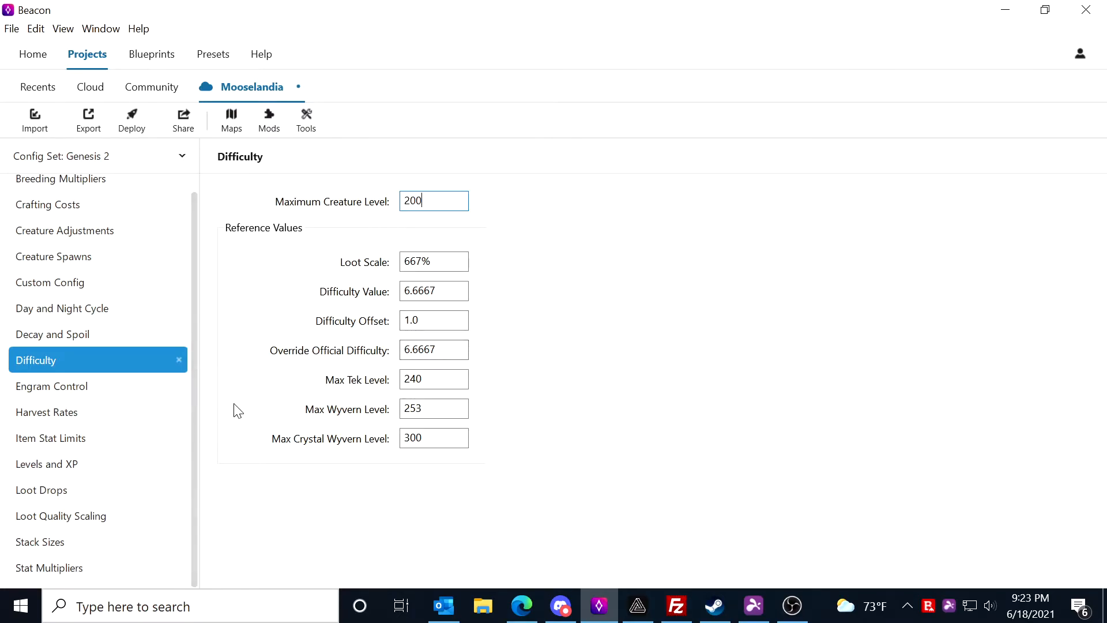
Step: Compare the Difficulty settings of Genesis 2 and Base, and check which config sets the Genesis 2 server uses
left_click(107, 295)
left_click(77, 361)
left_click(148, 159)
left_click(97, 168)
scroll(63, 446, "down", 3)
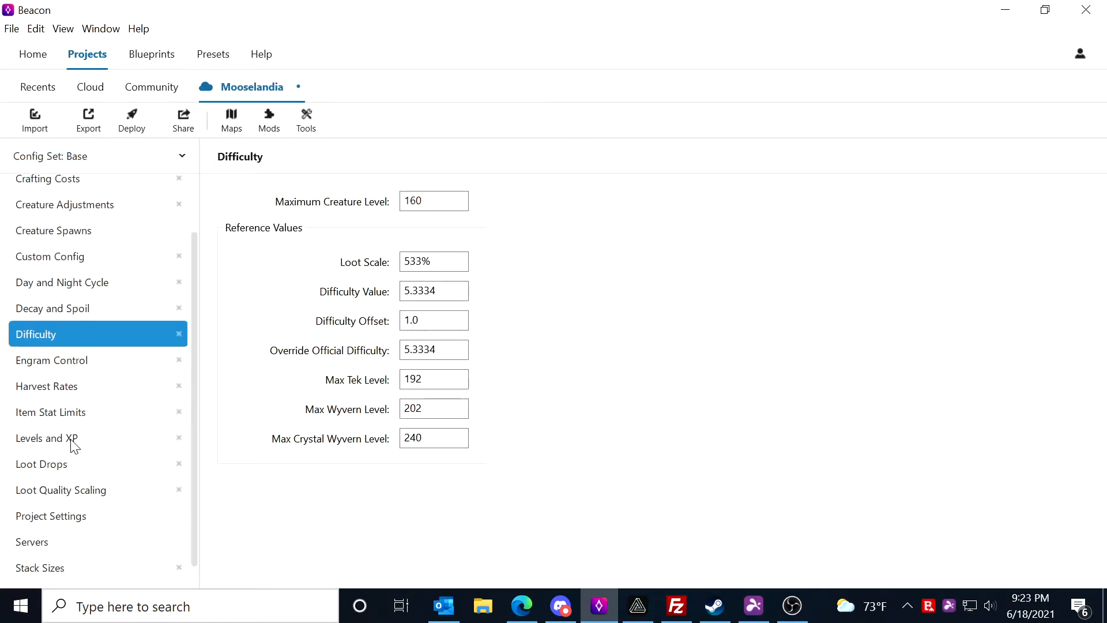
left_click(78, 525)
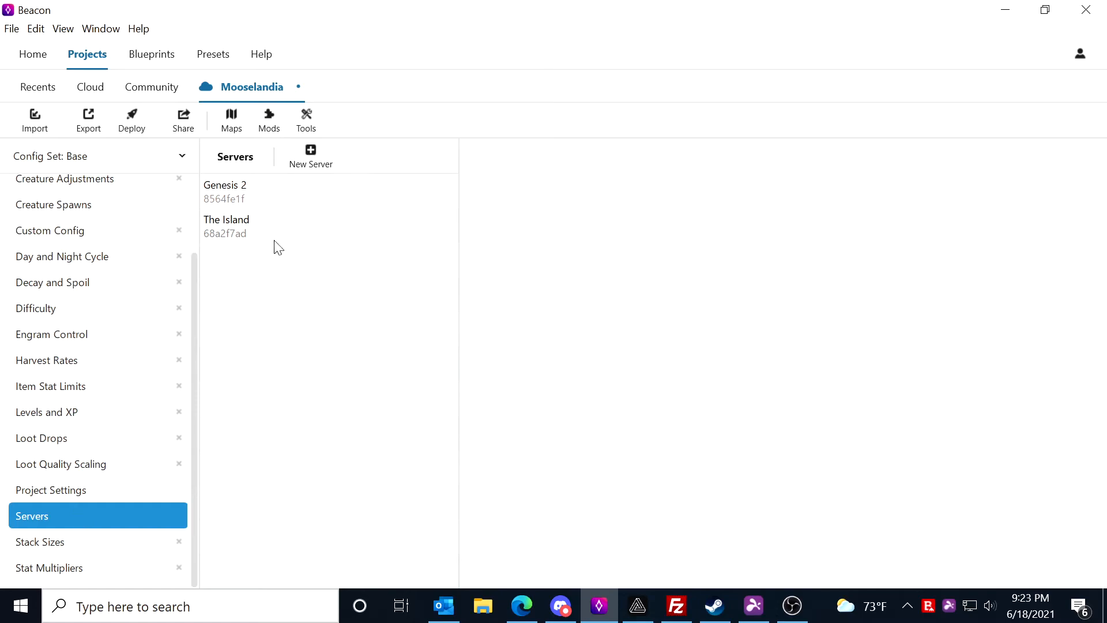
left_click(327, 197)
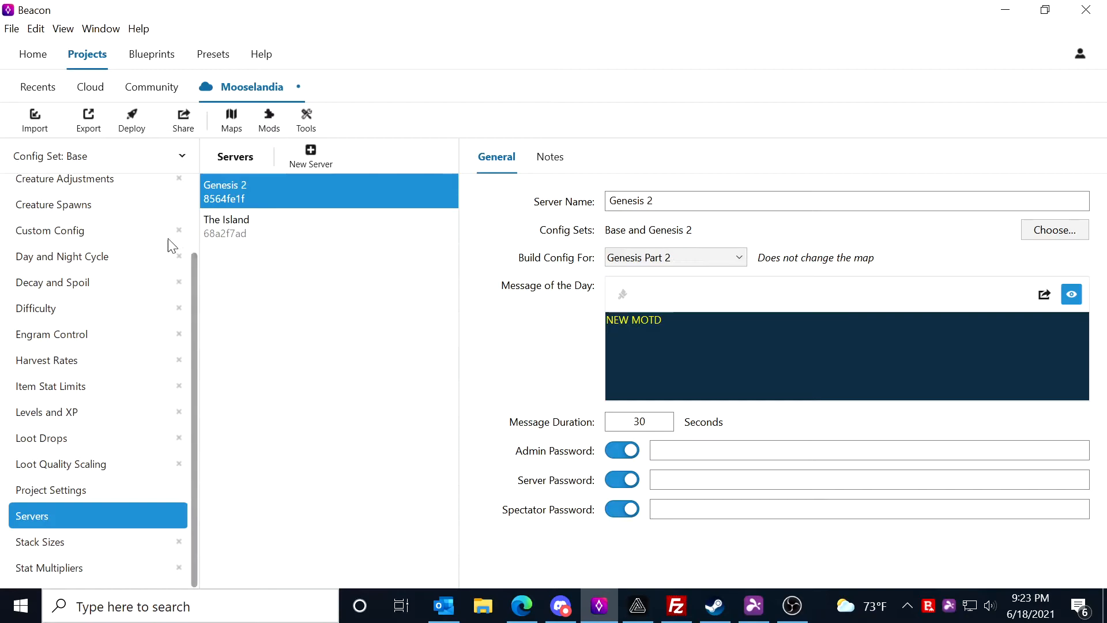
Step: Switch back to the Genesis 2 config set and check its Difficulty override among the neighbouring settings
left_click(134, 164)
left_click(99, 185)
left_click(74, 308)
left_click(71, 285)
left_click(77, 335)
left_click(78, 369)
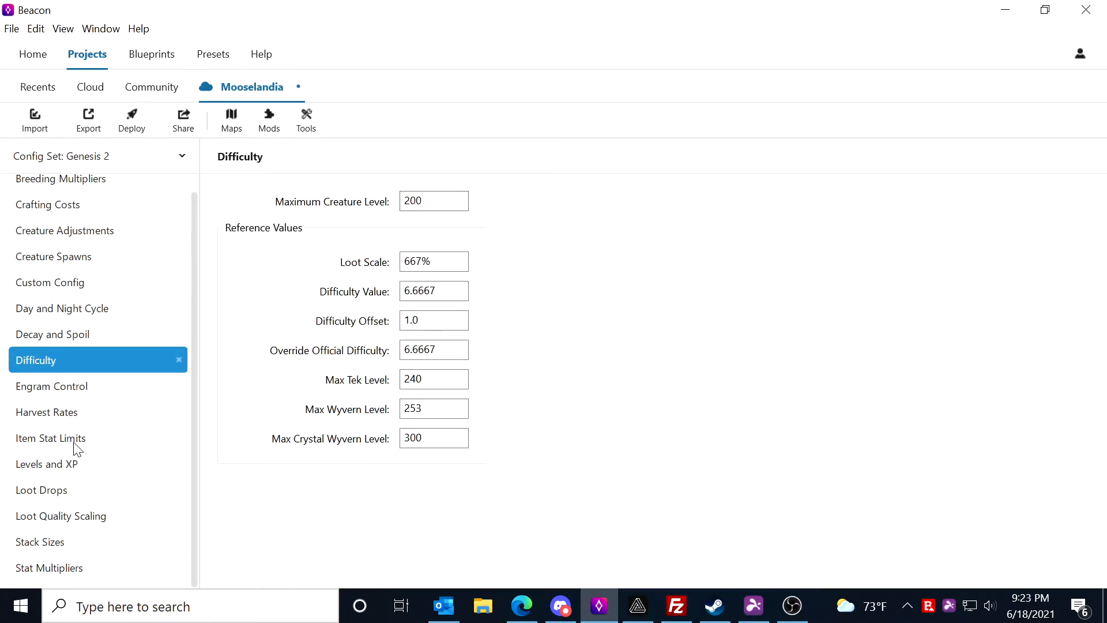
scroll(118, 277, "up", 1)
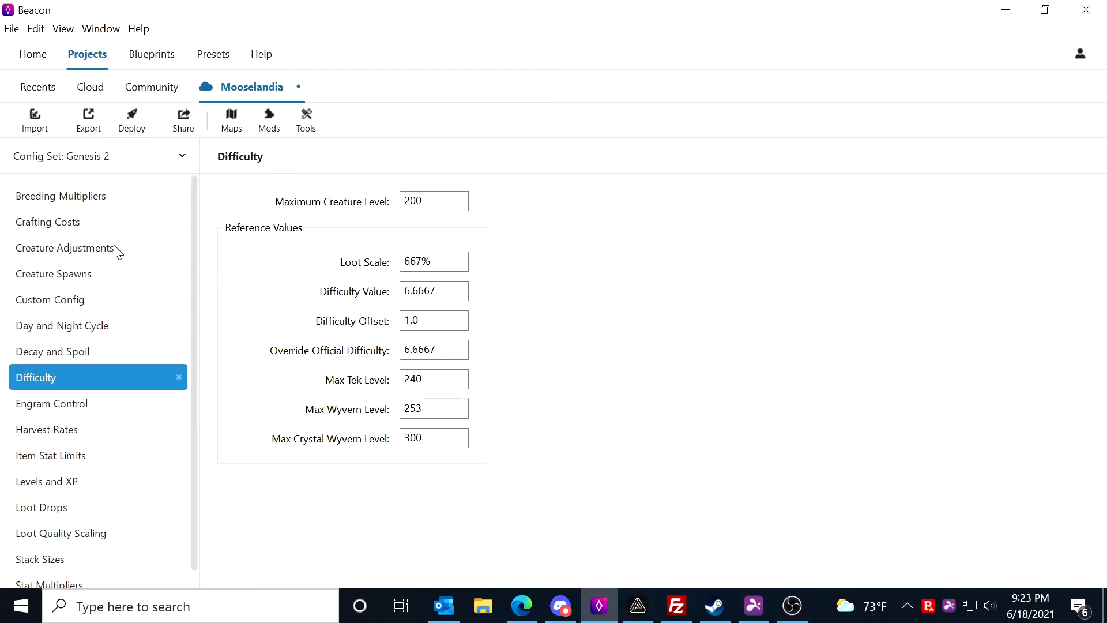
Step: Look through Genesis 2's crafting costs, creature adjustments, creature spawns, and the Game.ini and GameUserSettings.ini custom config
left_click(113, 220)
left_click(117, 251)
left_click(105, 281)
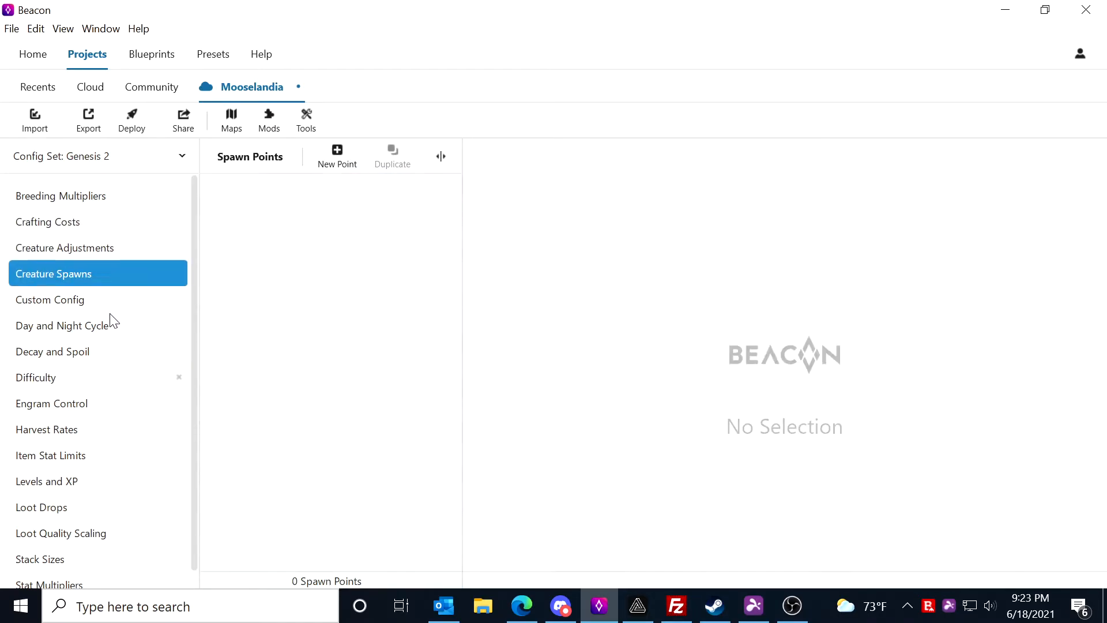
left_click(110, 322)
left_click(109, 303)
left_click(363, 171)
left_click(283, 173)
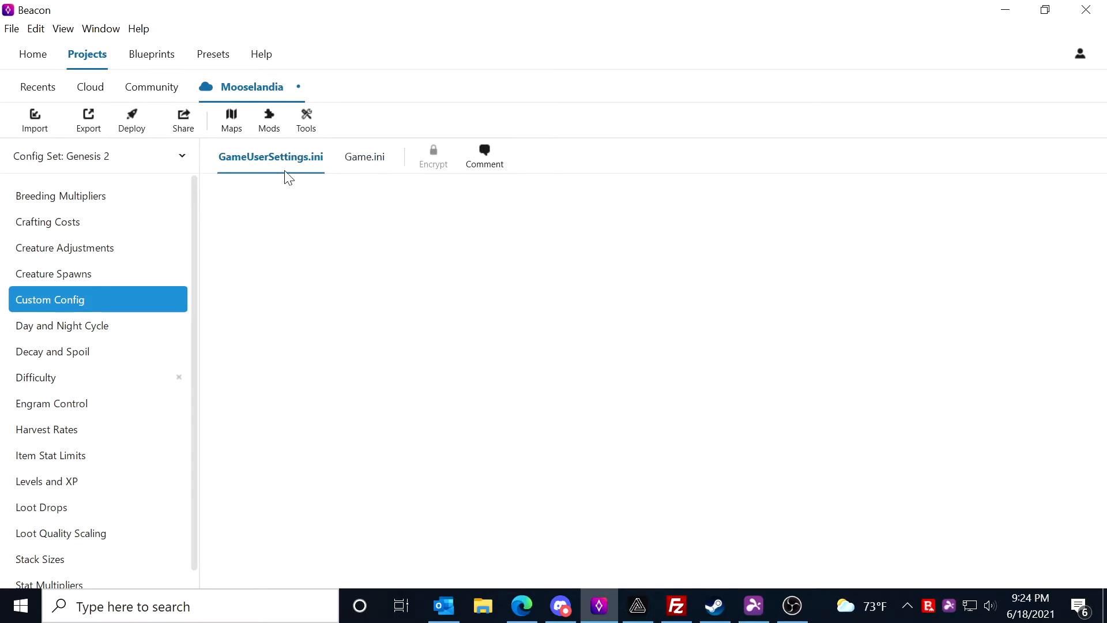
Step: Read through the Base set's GameUserSettings.ini custom config to locate the [DinoStorage2] section among the mod settings
left_click(140, 167)
left_click(139, 169)
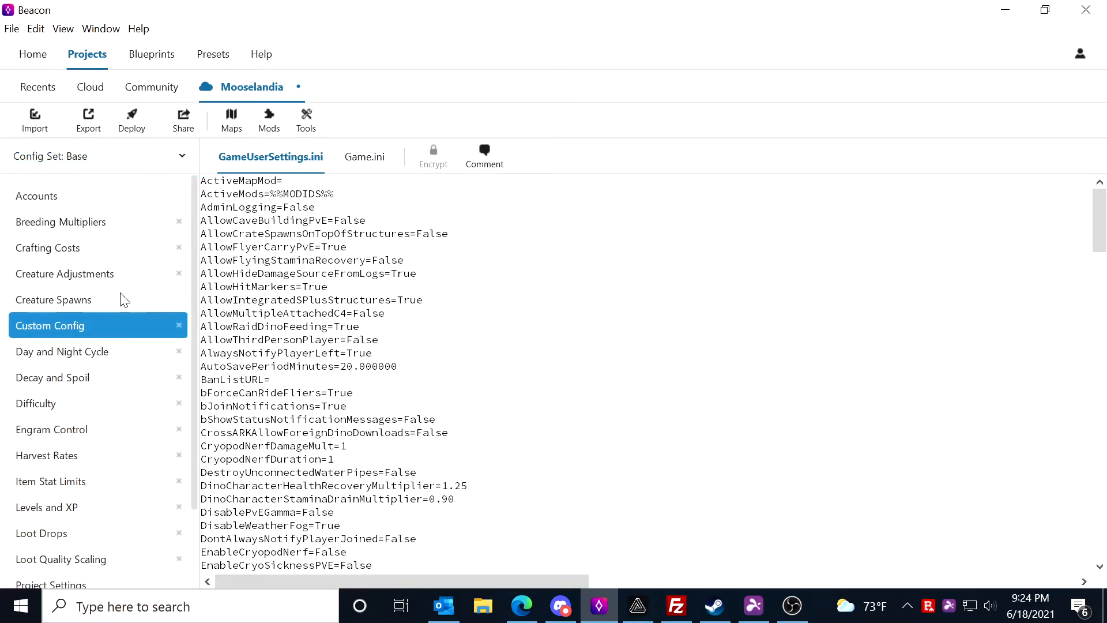
scroll(577, 374, "down", 3)
scroll(577, 375, "down", 14)
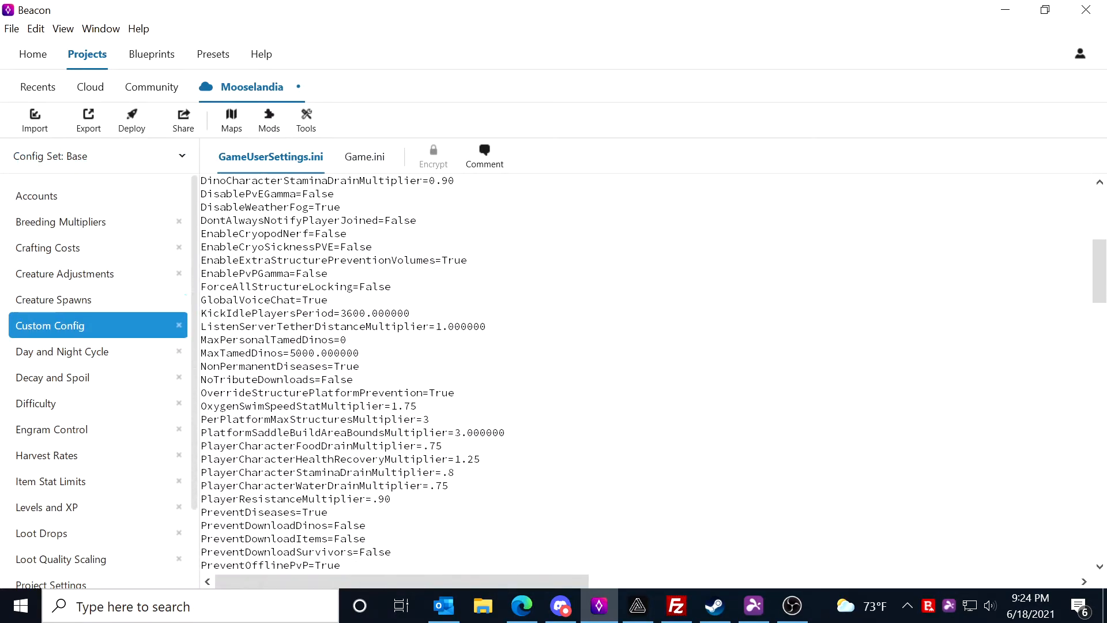
scroll(577, 375, "down", 9)
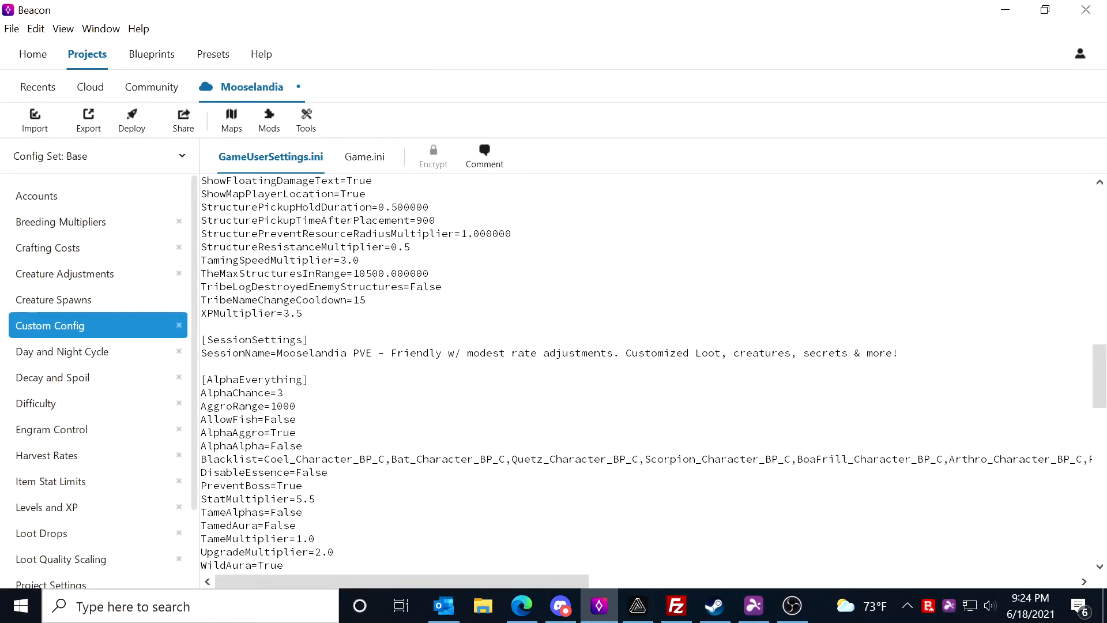
scroll(576, 375, "down", 1)
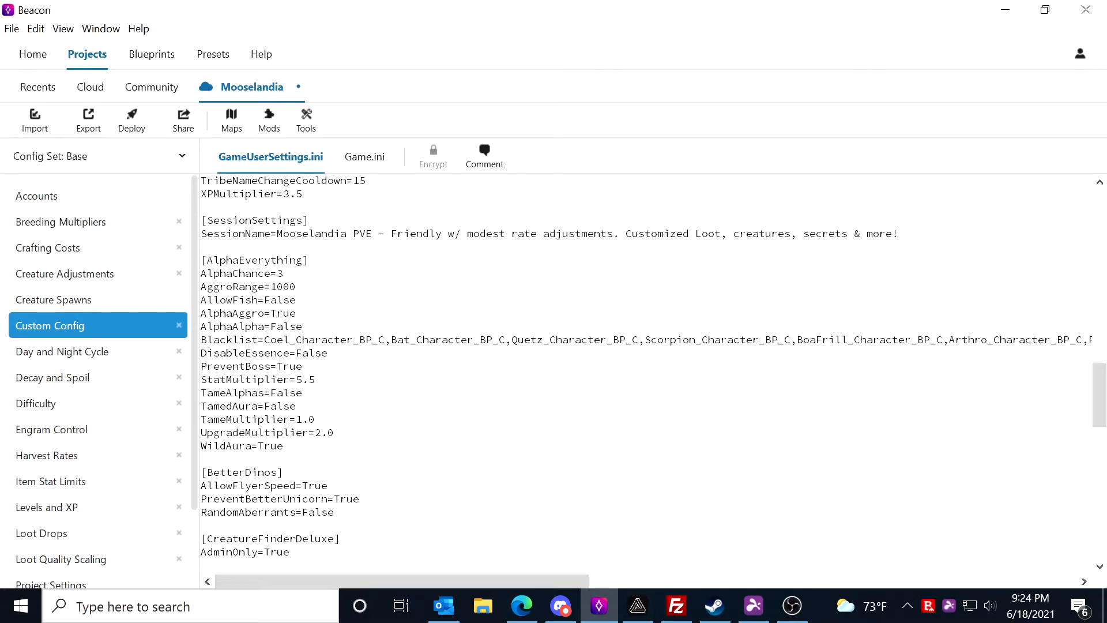
scroll(654, 375, "down", 4)
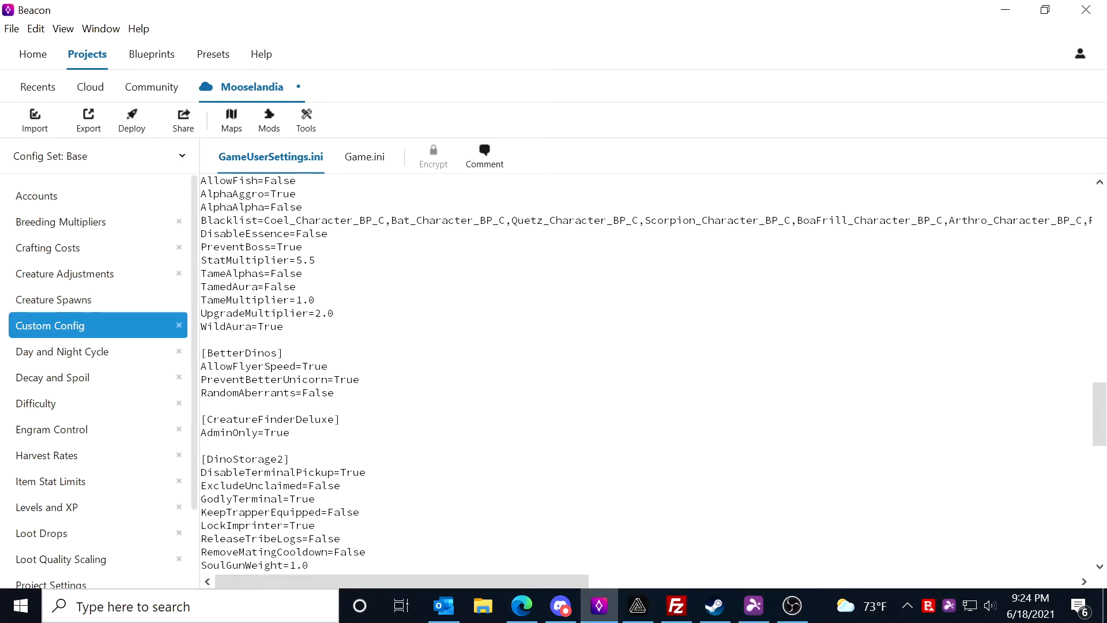
scroll(653, 375, "down", 15)
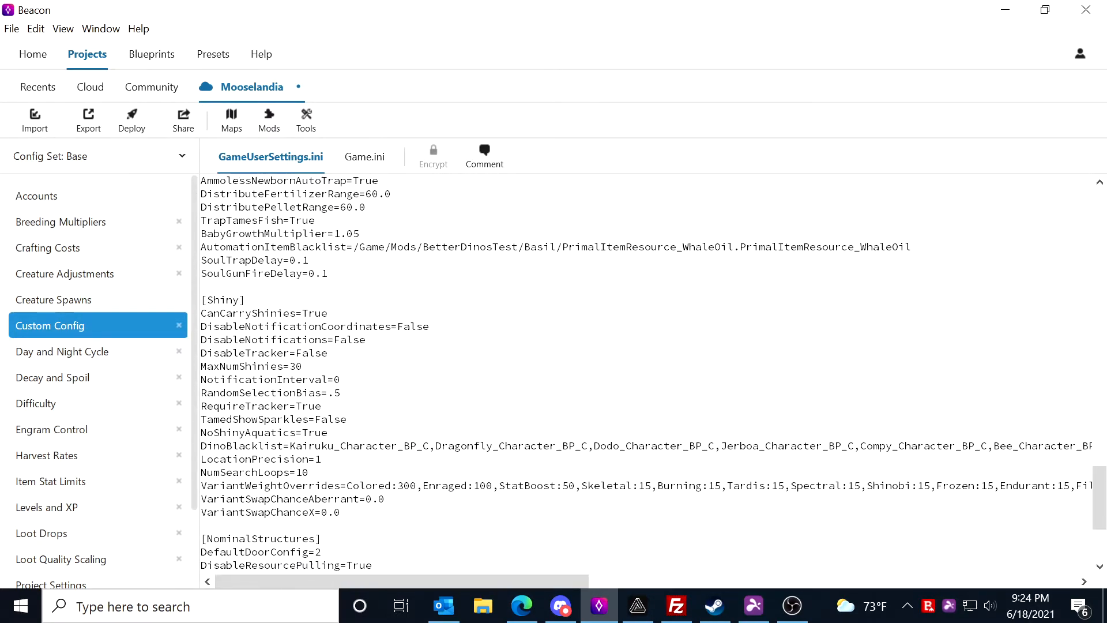
scroll(654, 375, "down", 3)
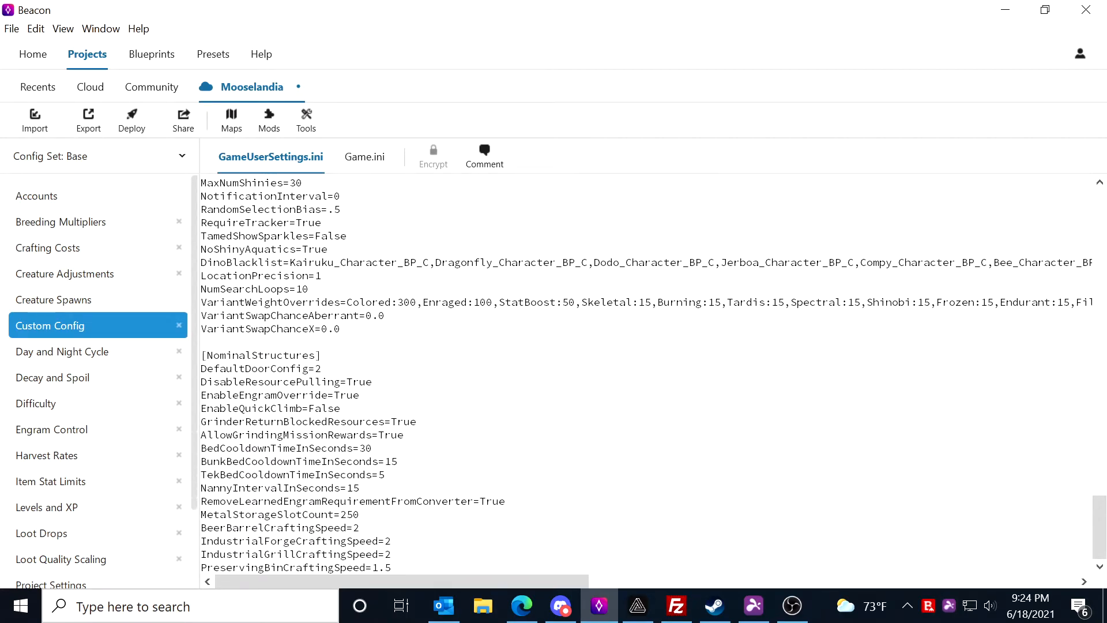
key("ctrl+Home")
scroll(654, 376, "down", 20)
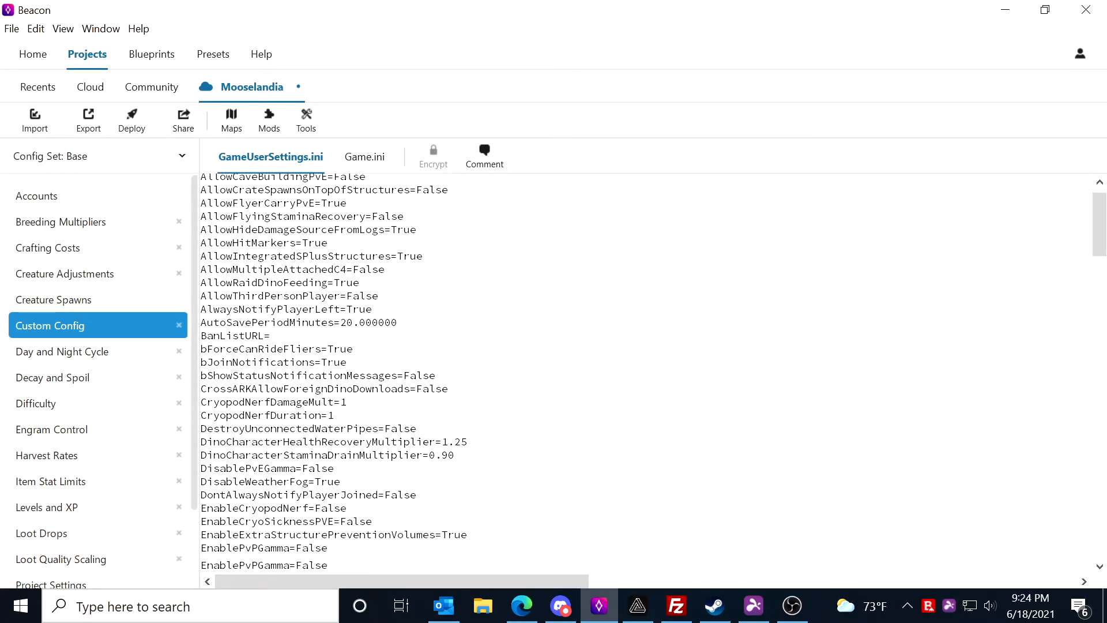
scroll(653, 376, "down", 9)
scroll(654, 375, "up", 4)
scroll(654, 375, "up", 6)
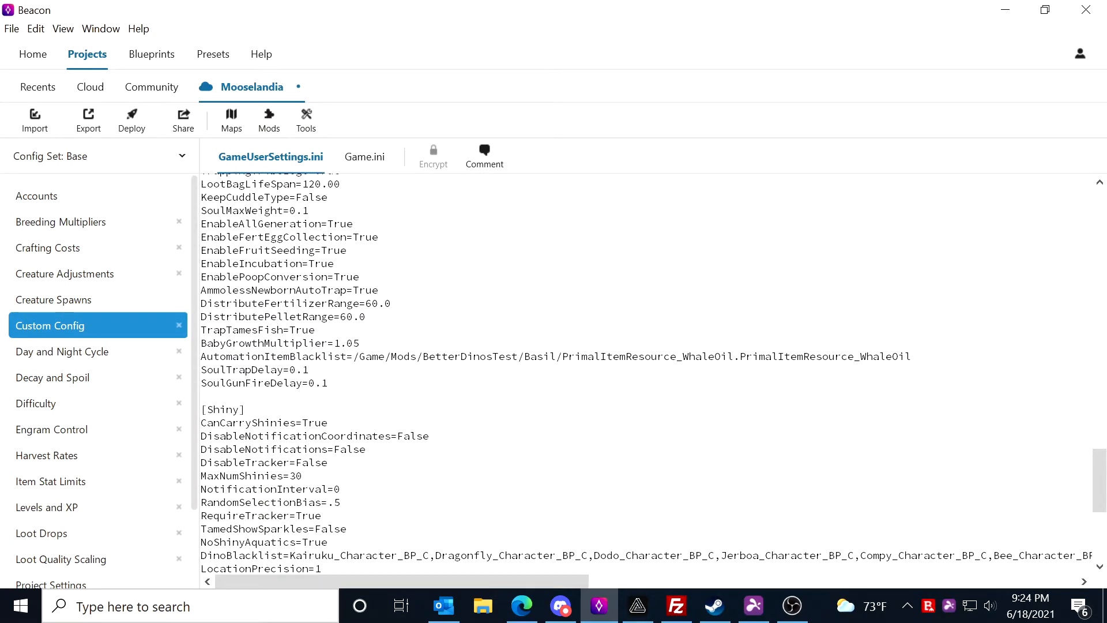
scroll(654, 375, "up", 2)
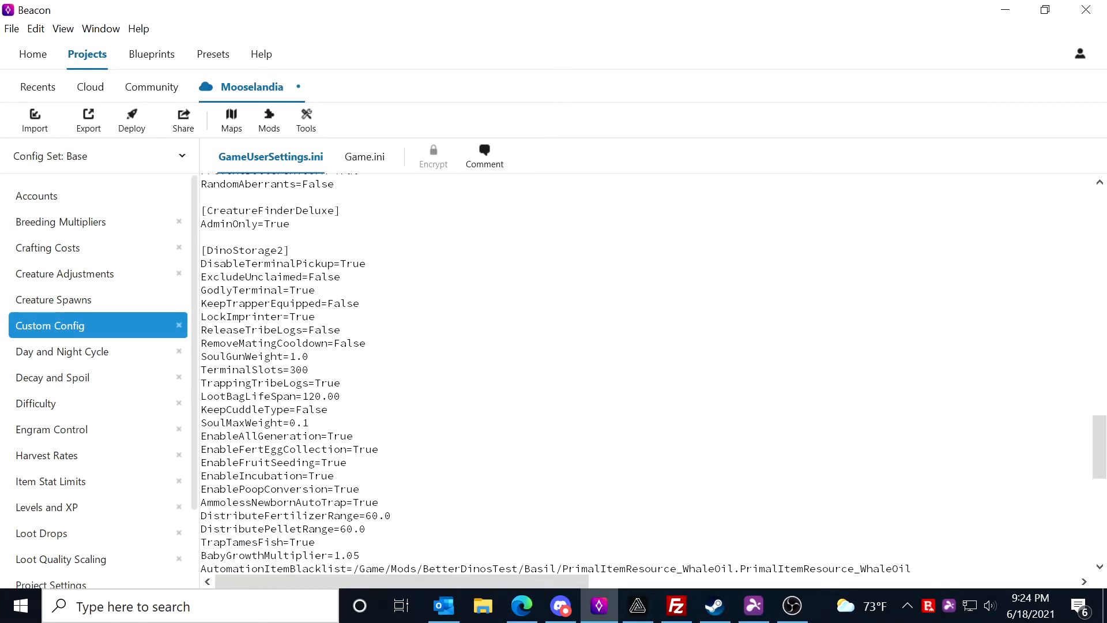
Step: Copy the whole [DinoStorage2] section from the Base custom config into Genesis 2's GameUserSettings.ini custom config
scroll(654, 375, "down", 1)
left_click_drag(200, 210, 334, 556)
key("ctrl+c")
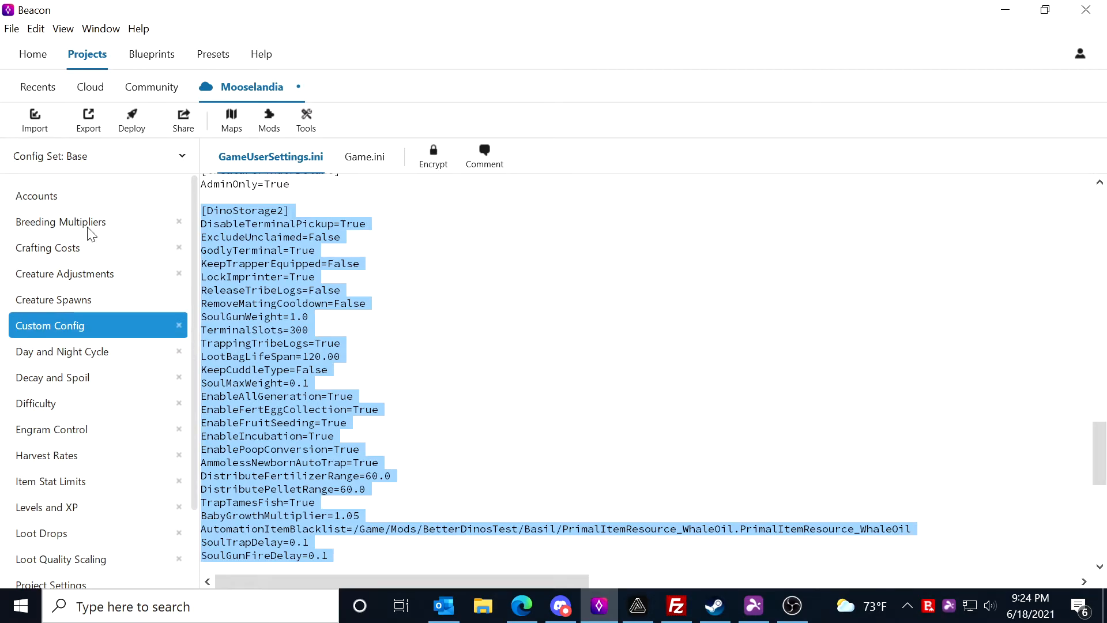
left_click(116, 157)
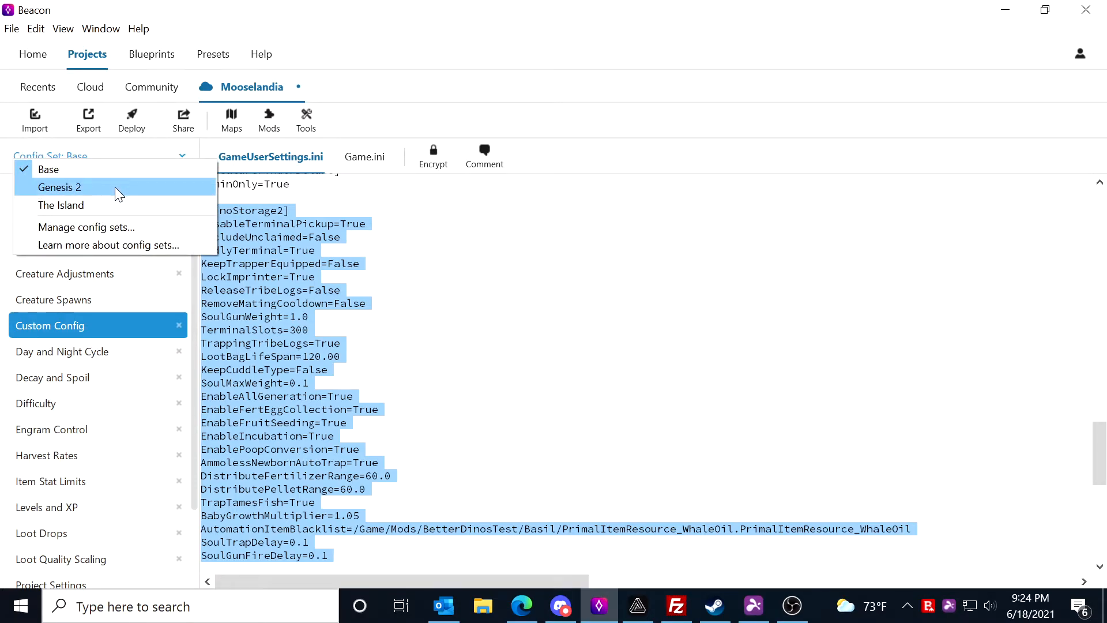
left_click(143, 187)
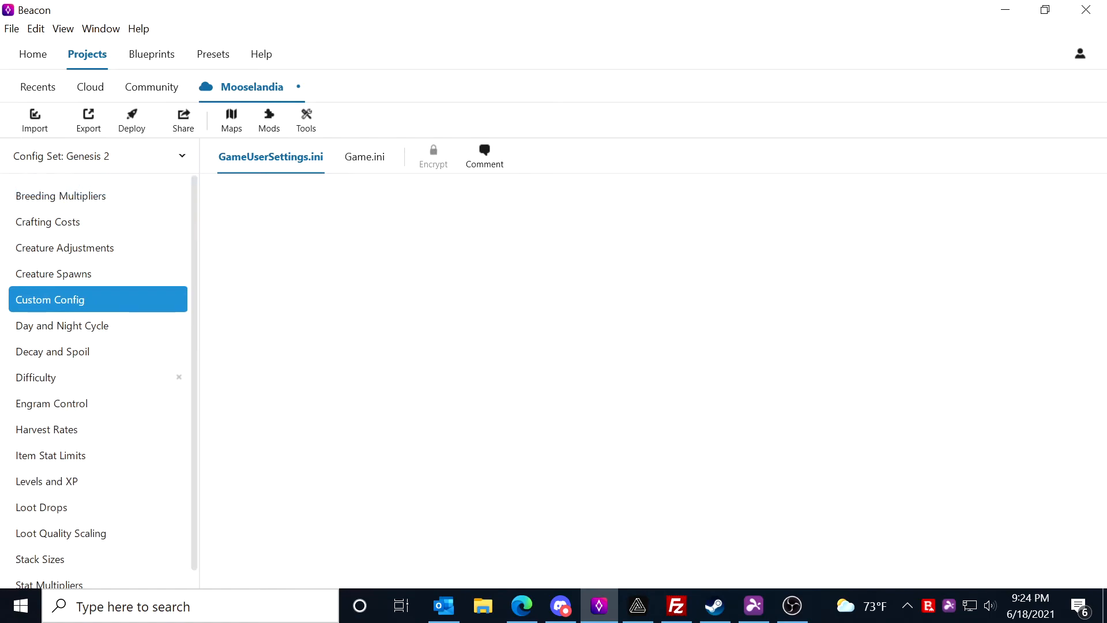
key("ctrl+v")
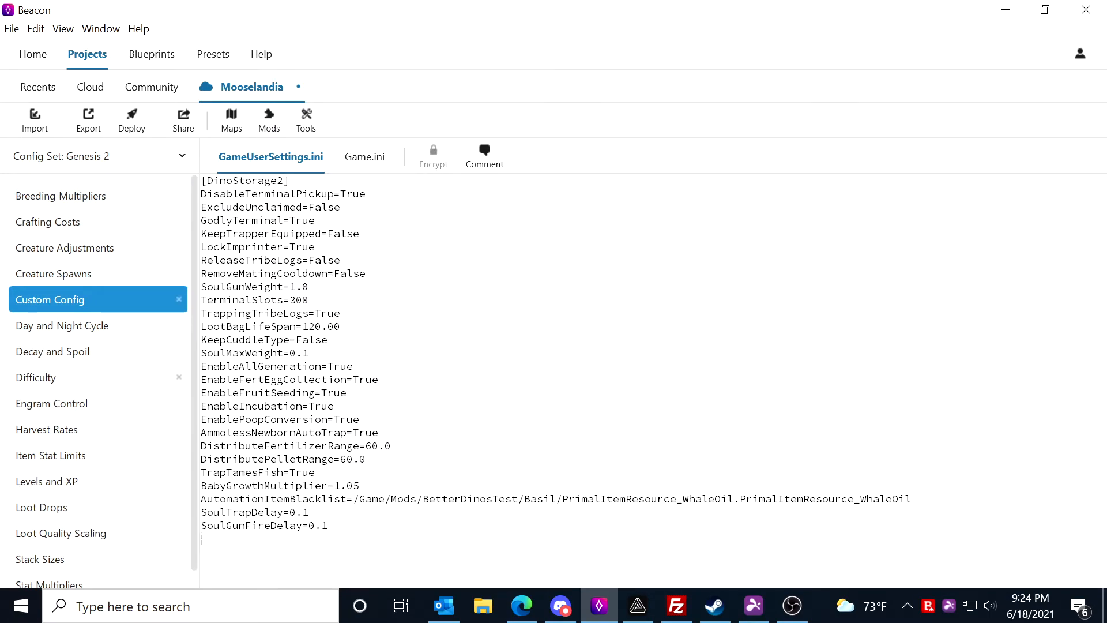
Step: Set BabyGrowthMultiplier to 3.0 in Genesis 2's [DinoStorage2] section
left_click_drag(341, 486, 360, 485)
type("3")
left_click(353, 485)
mouse_move(203, 538)
left_mouse_down()
mouse_move(339, 498)
mouse_move(201, 445)
mouse_move(292, 406)
mouse_move(201, 537)
left_mouse_up()
left_click_drag(357, 486, 207, 485)
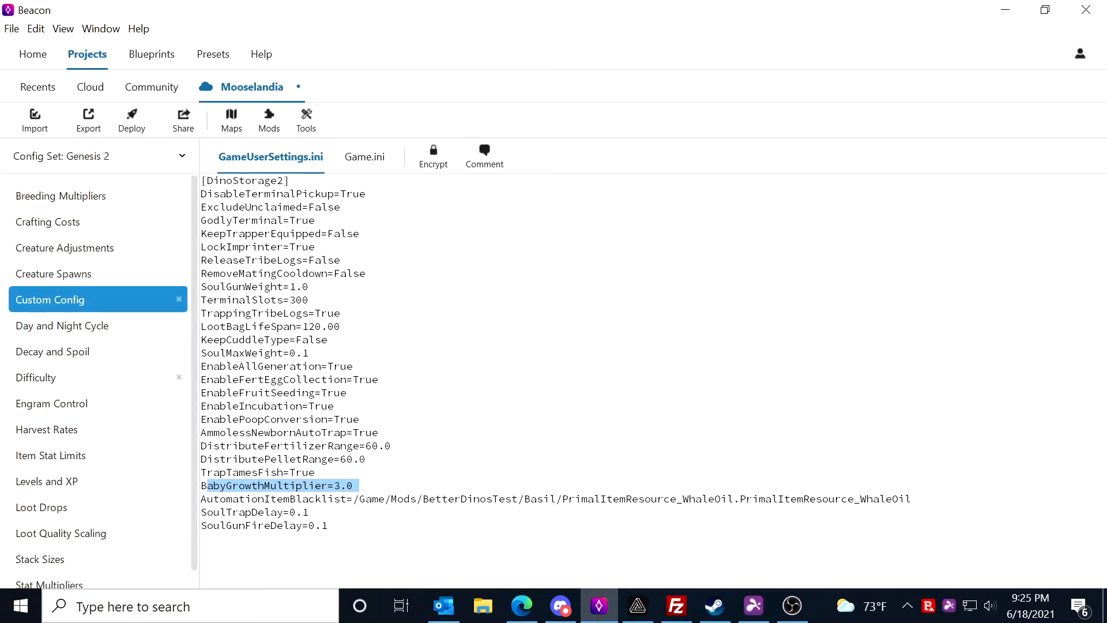
left_click(379, 176)
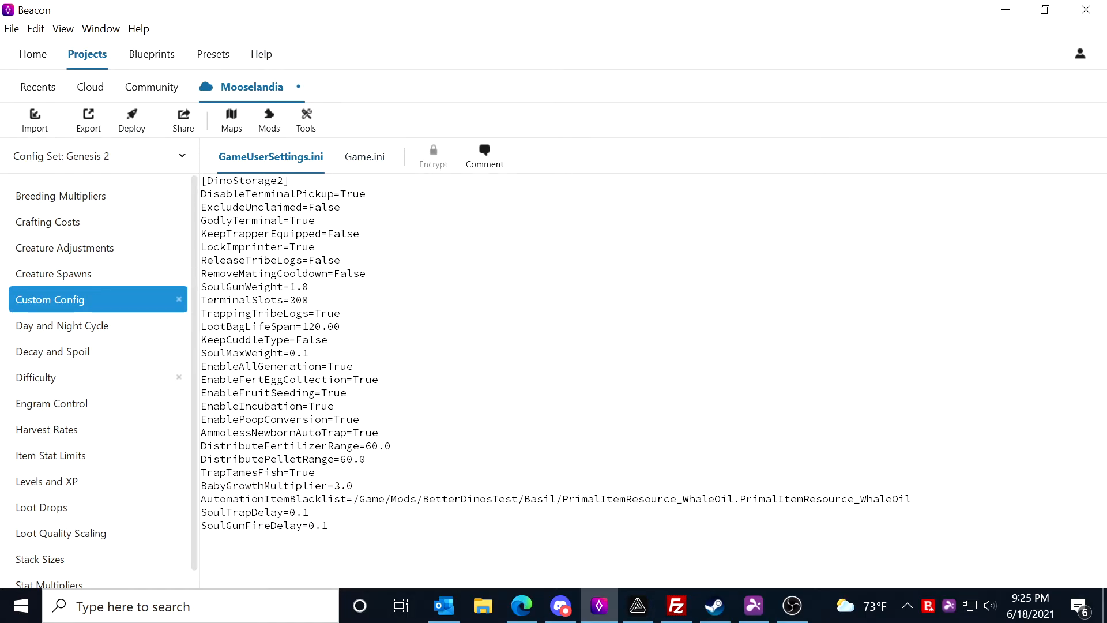
left_click_drag(354, 486, 277, 234)
left_click(381, 273)
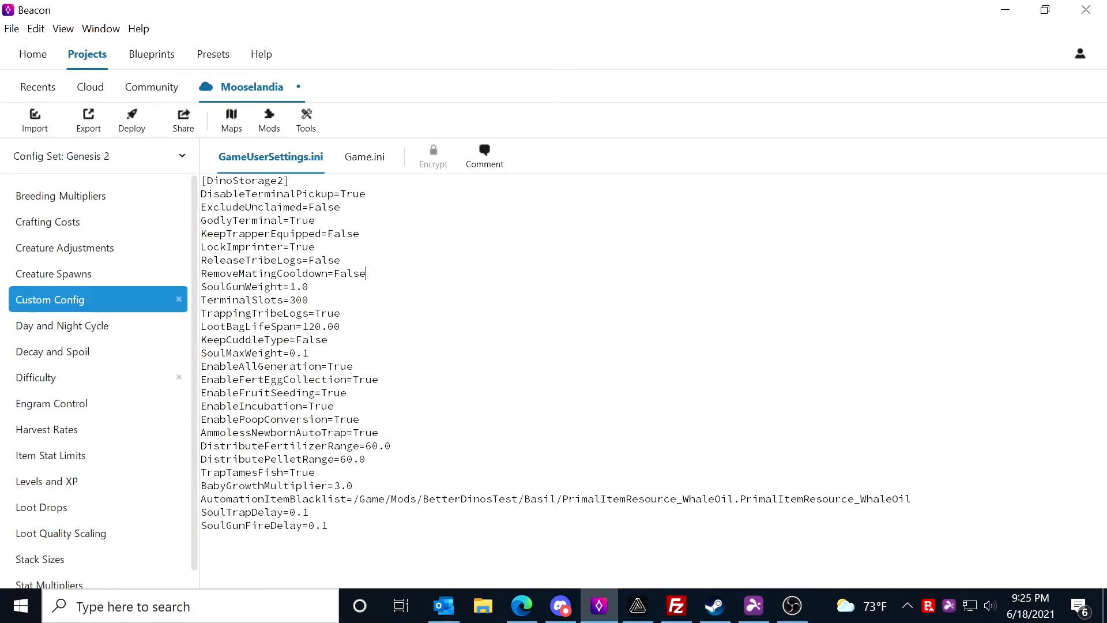
Step: Switch to Microsoft Edge, search the web for "dino storage 2" and open the Dino Storage v2 Steam Workshop page
left_click(533, 614)
left_click(934, 16)
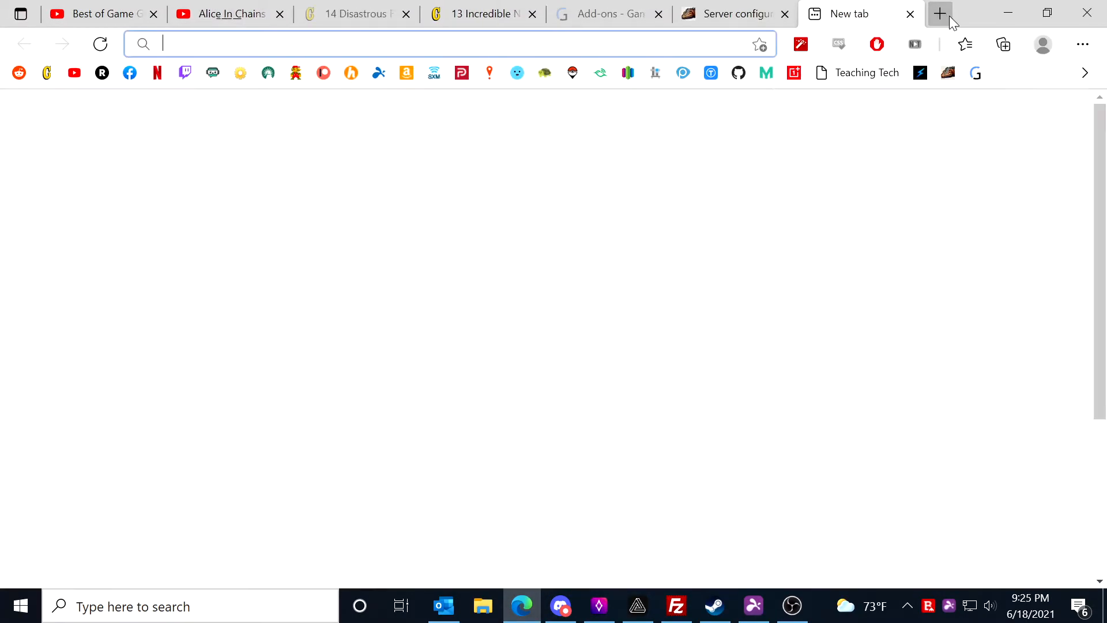
type("dino storage 2")
key("Return")
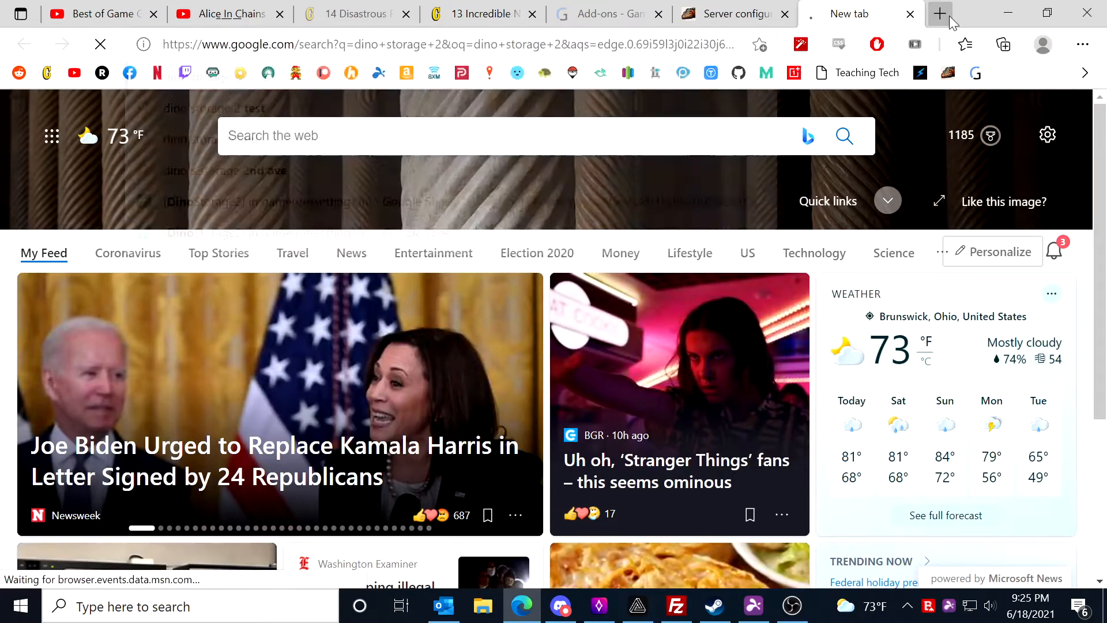
left_click(328, 297)
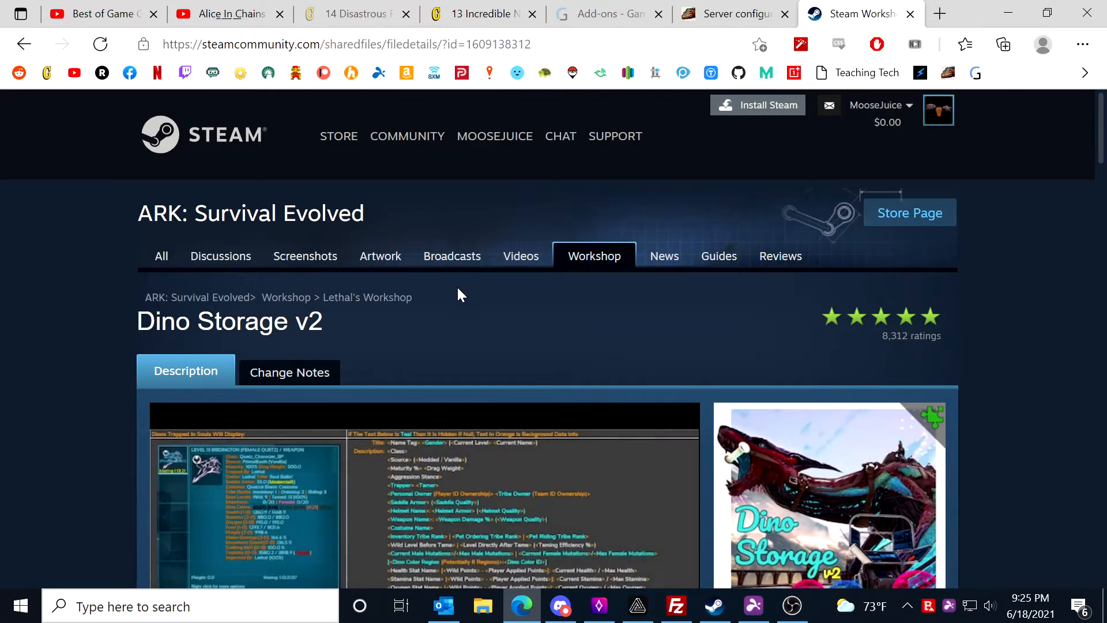
Step: Look through the Dino Storage v2 page's description, features list and the image of its INI options table
scroll(458, 291, "down", 10)
scroll(453, 326, "down", 10)
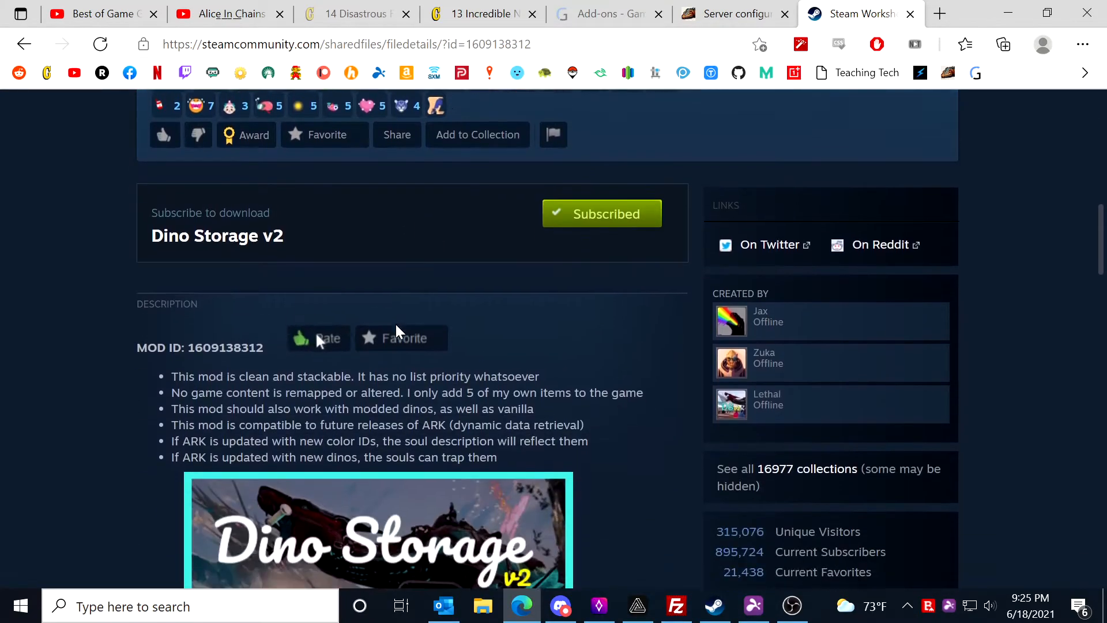
scroll(411, 419, "down", 15)
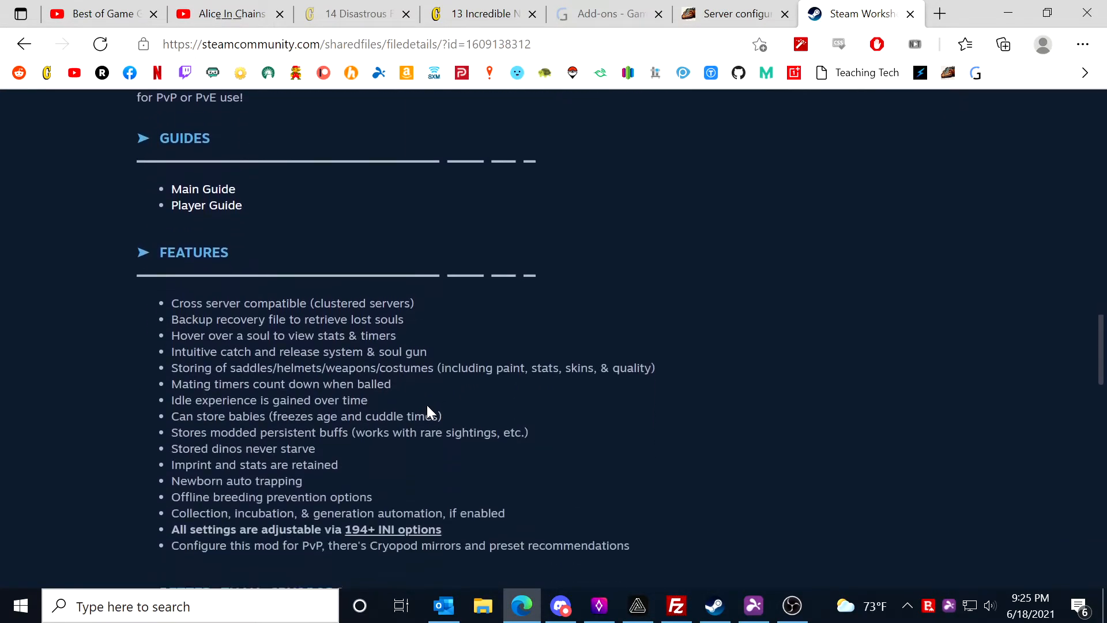
scroll(404, 363, "up", 20)
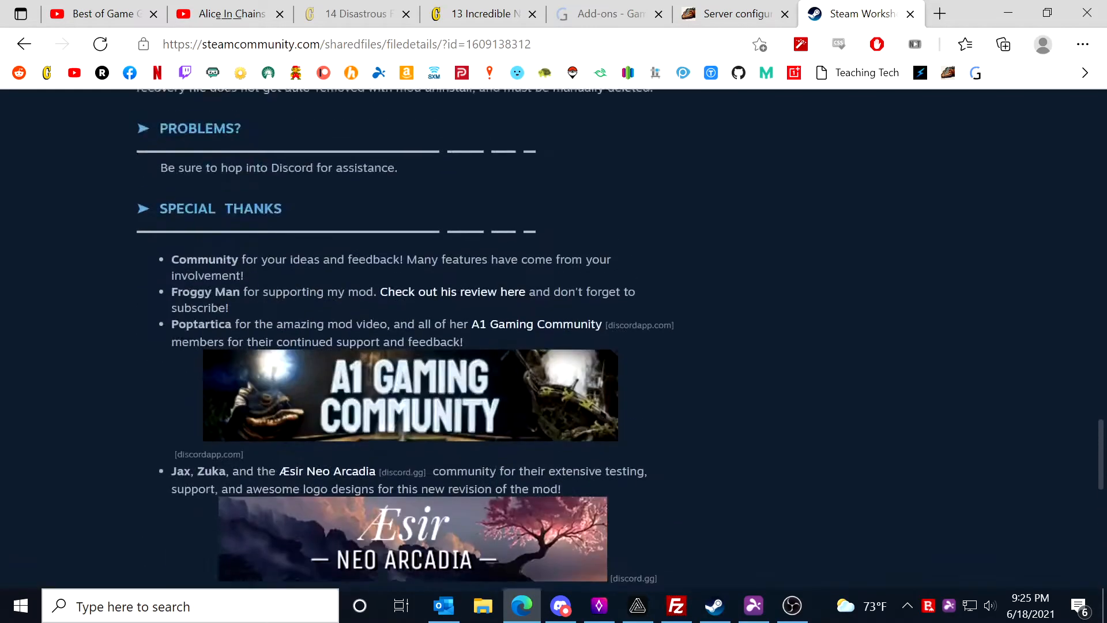
scroll(407, 365, "up", 10)
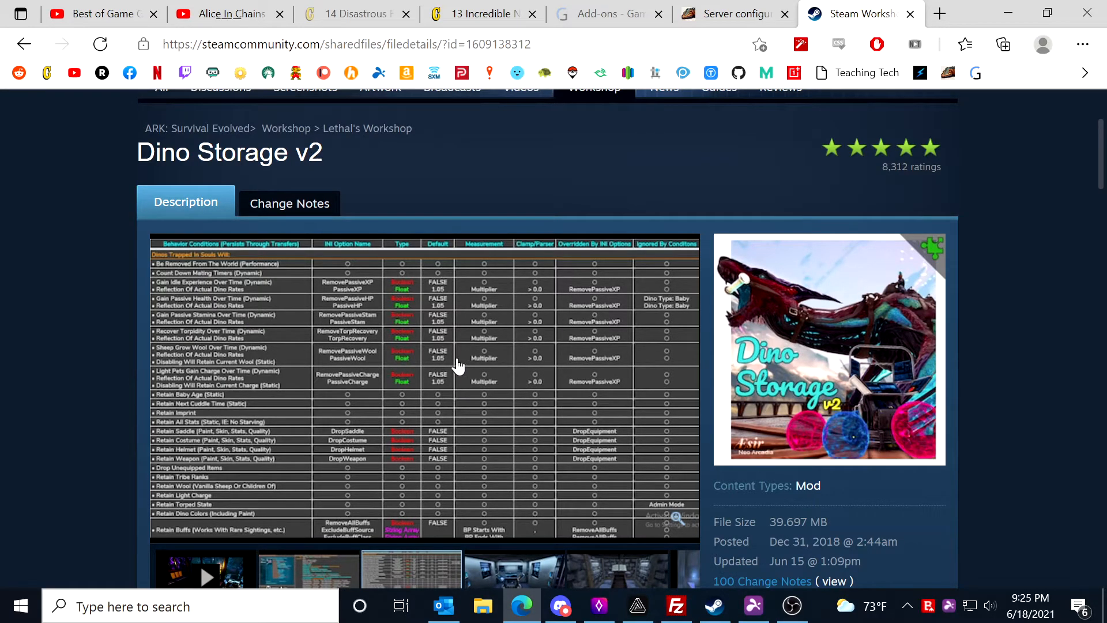
left_click_drag(110, 236, 957, 439)
left_click(957, 439)
left_click_drag(95, 280, 468, 489)
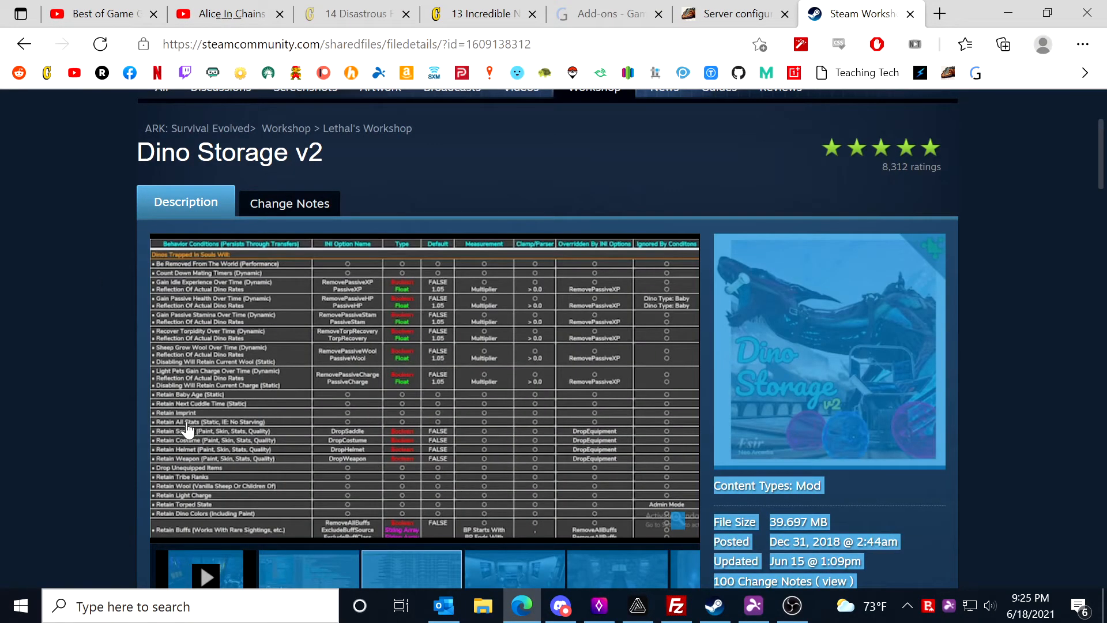
left_click(106, 380)
left_click_drag(115, 154, 119, 393)
left_click(120, 393)
left_click_drag(1011, 328, 402, 198)
left_click(385, 196)
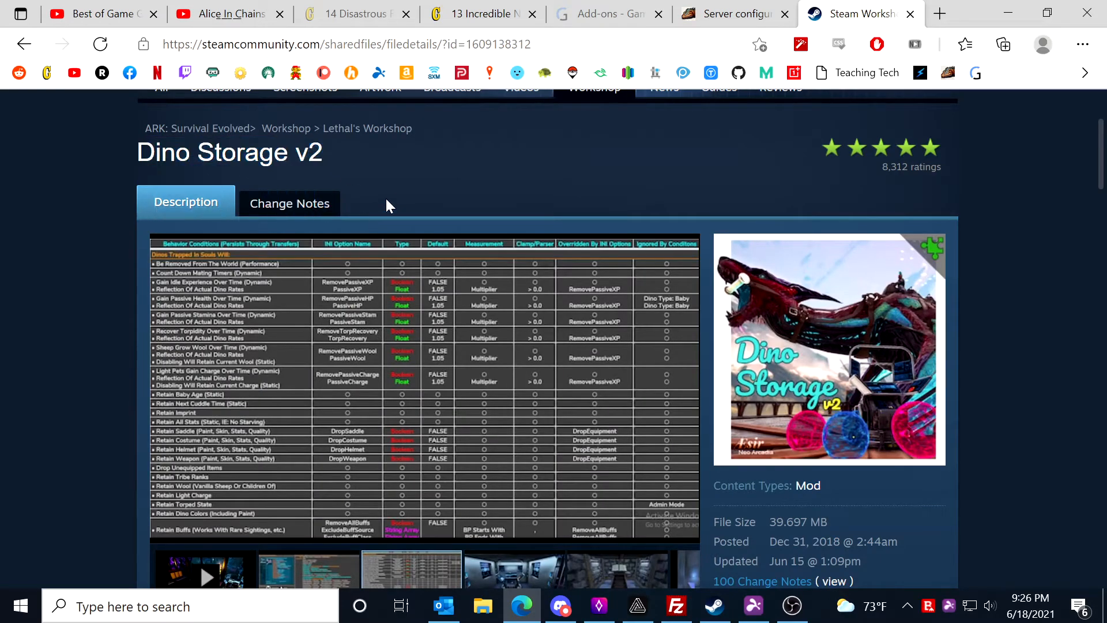
Step: Return to Beacon and review the [DinoStorage2] lines in Genesis 2's GameUserSettings.ini custom config
left_click(523, 607)
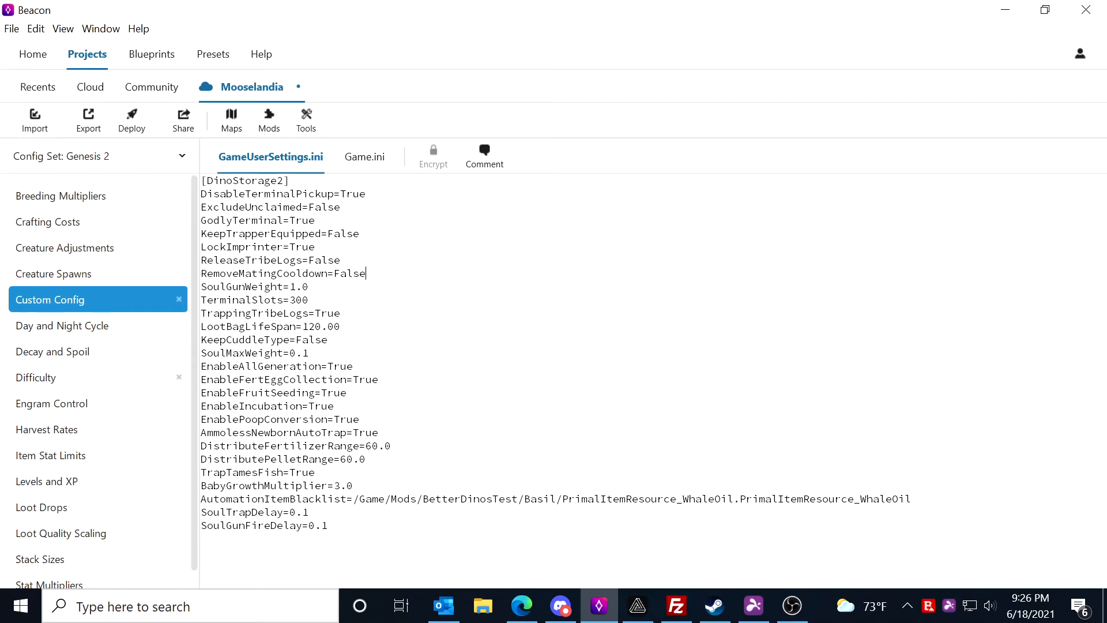
left_click_drag(360, 420, 202, 354)
left_click(214, 340)
left_click_drag(365, 459, 202, 406)
left_click(336, 405)
Step: Look through Genesis 2's item stat limits, levels and XP, loot drops, stack sizes and loot quality scaling, plus the config set list
left_click(57, 455)
left_click(77, 482)
left_click(77, 513)
left_click(96, 556)
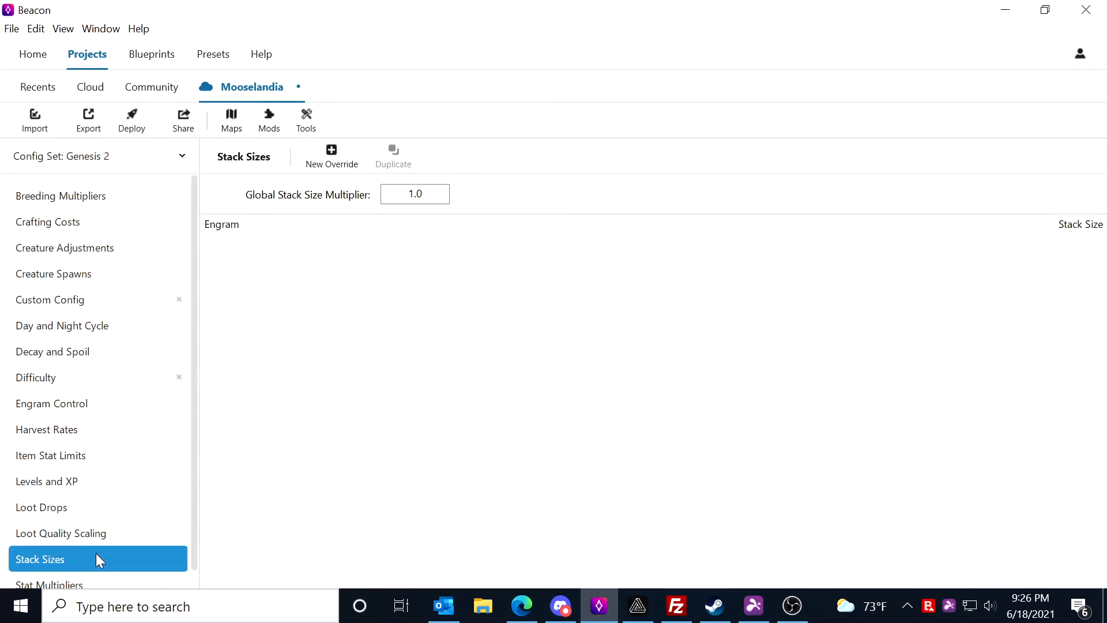
scroll(96, 552, "down", 1)
left_click(89, 515)
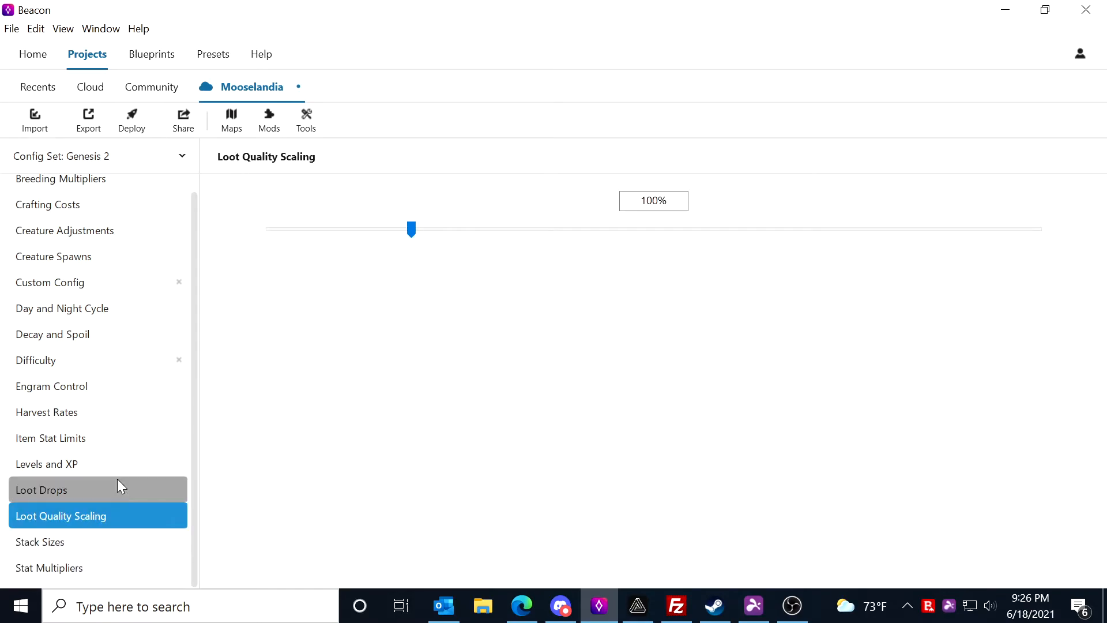
left_click(117, 480)
left_click(112, 508)
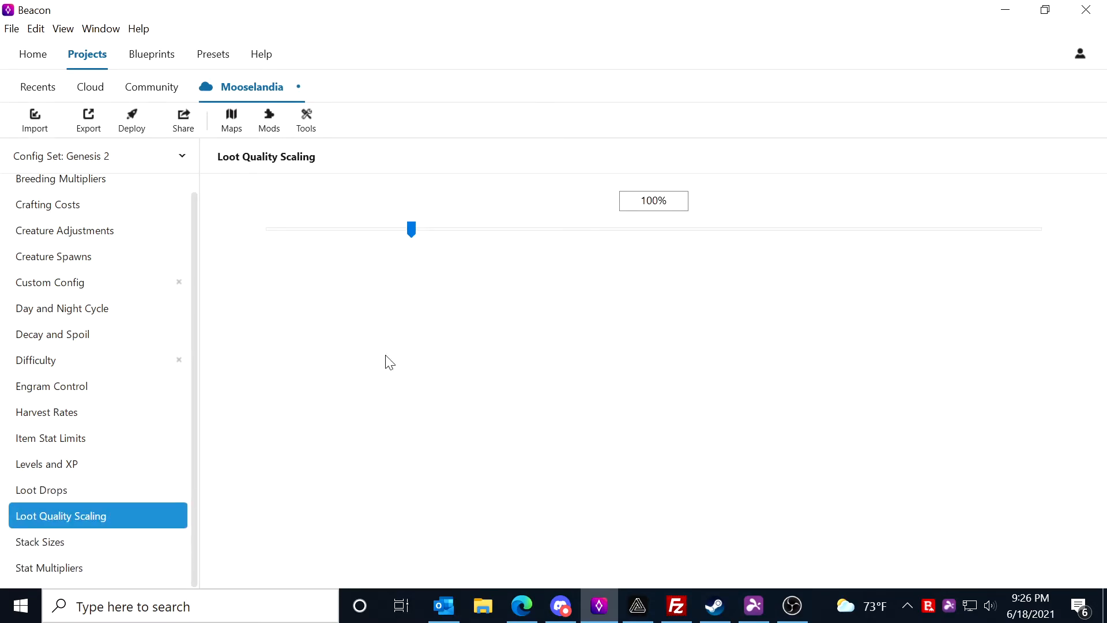
left_click(181, 157)
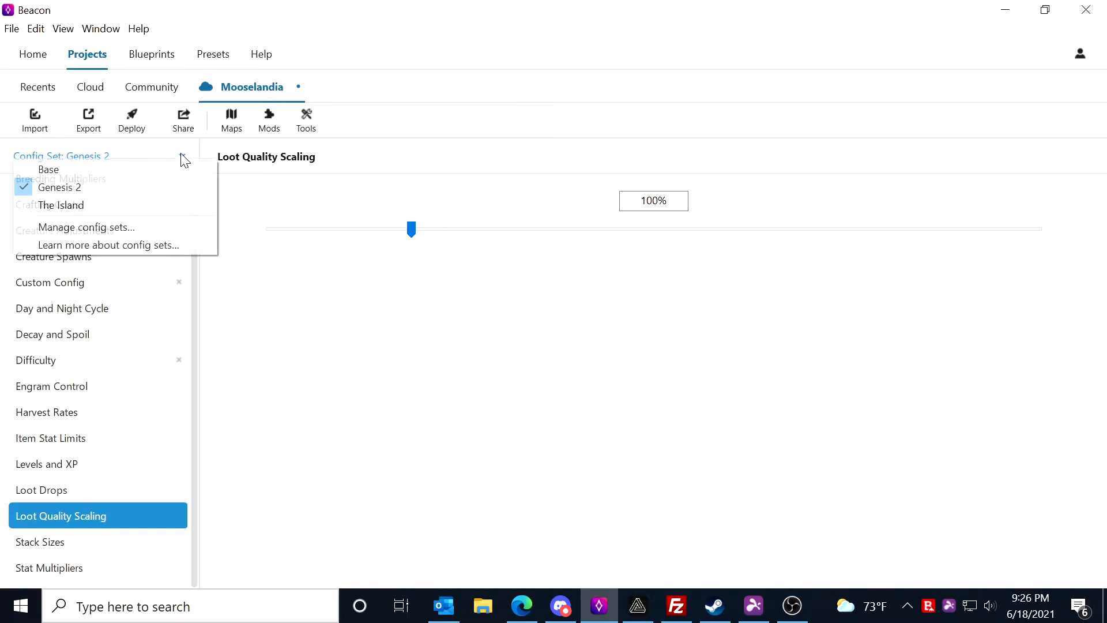
left_click(492, 428)
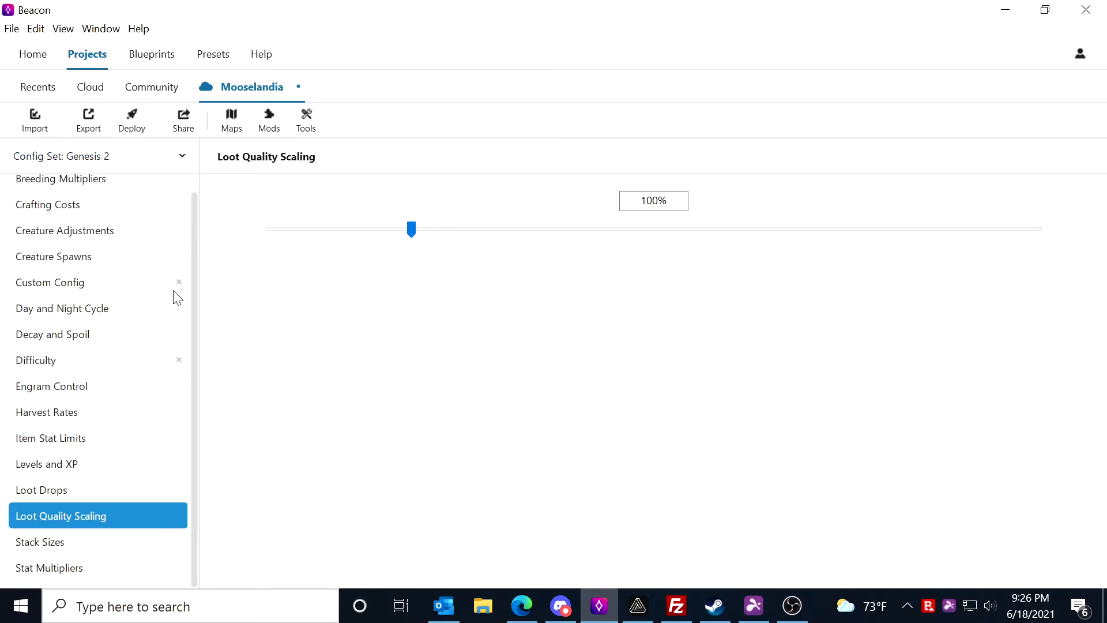
Step: Check Genesis 2's engram control, creature adjustments, decay and spoil, levels and XP, and difficulty settings
left_click(85, 396)
left_click(100, 236)
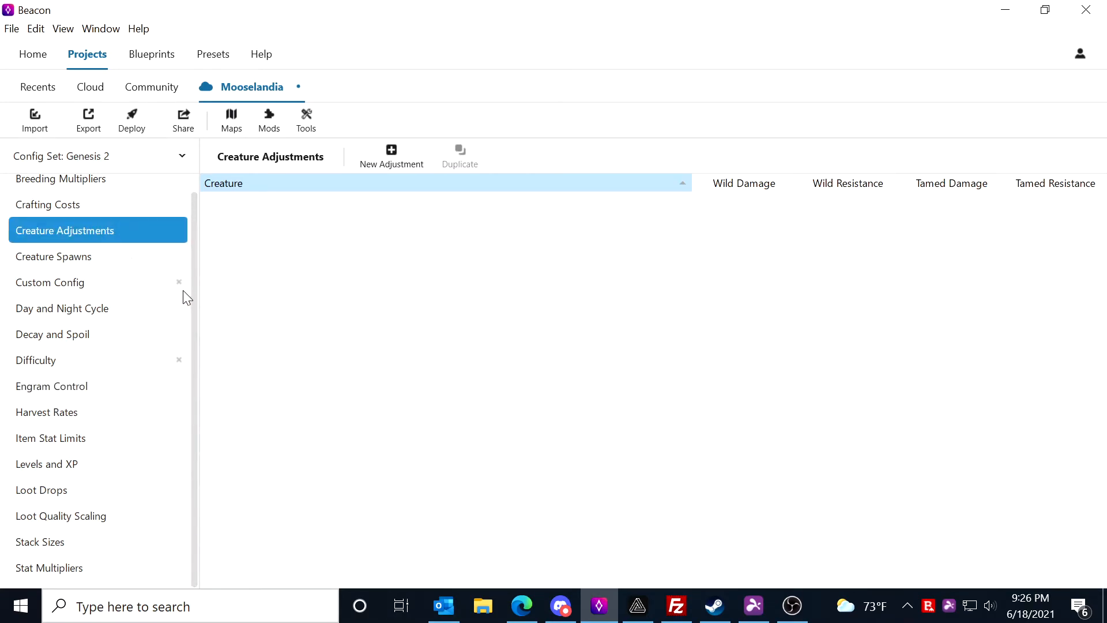
left_click(92, 329)
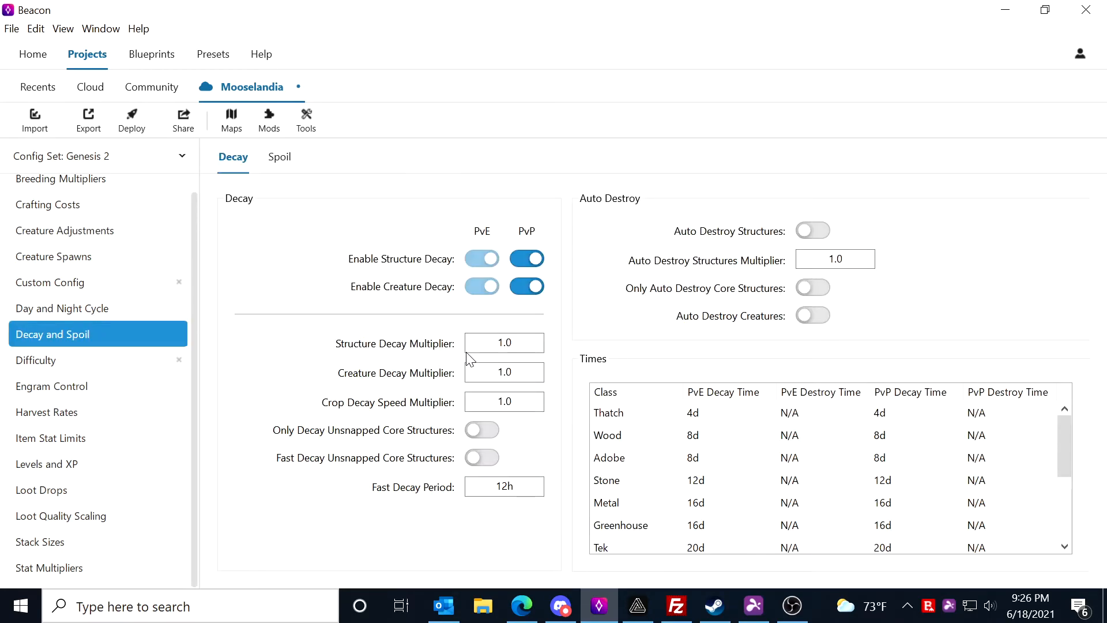
left_click(70, 465)
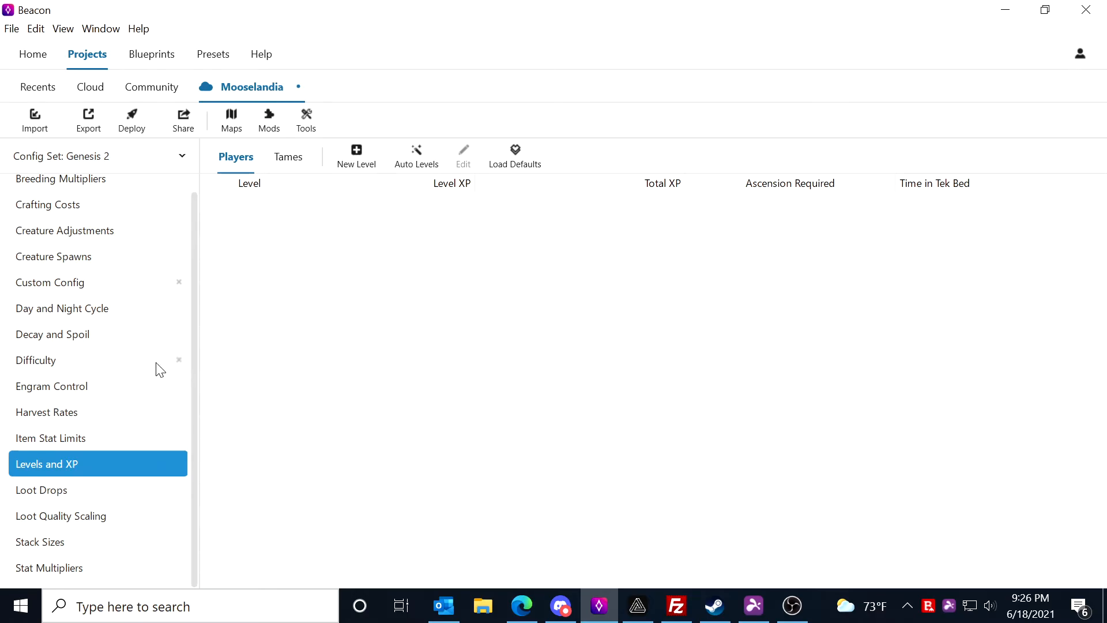
left_click(86, 364)
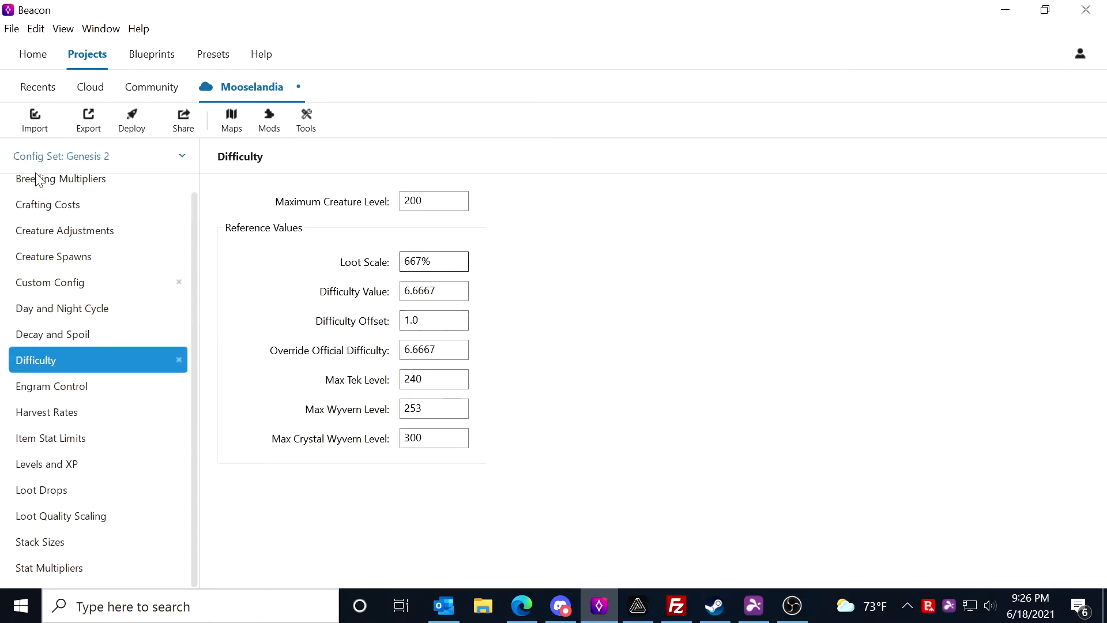
Step: Switch to Discord and view the genesis-spoilers and general channels of the Beacon server
left_click(792, 606)
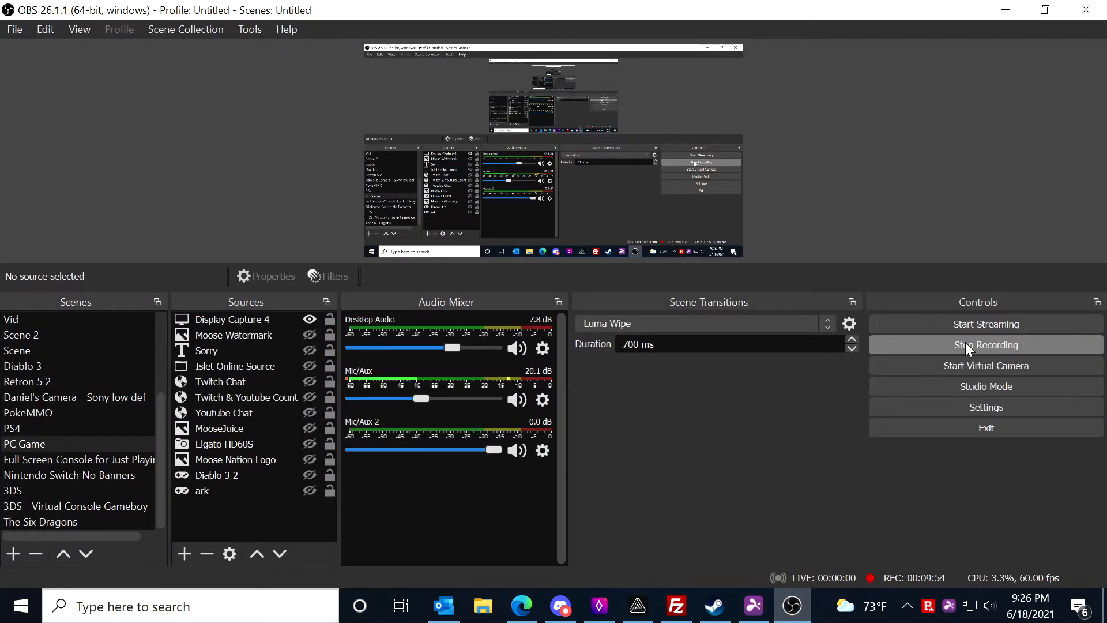
left_click(560, 606)
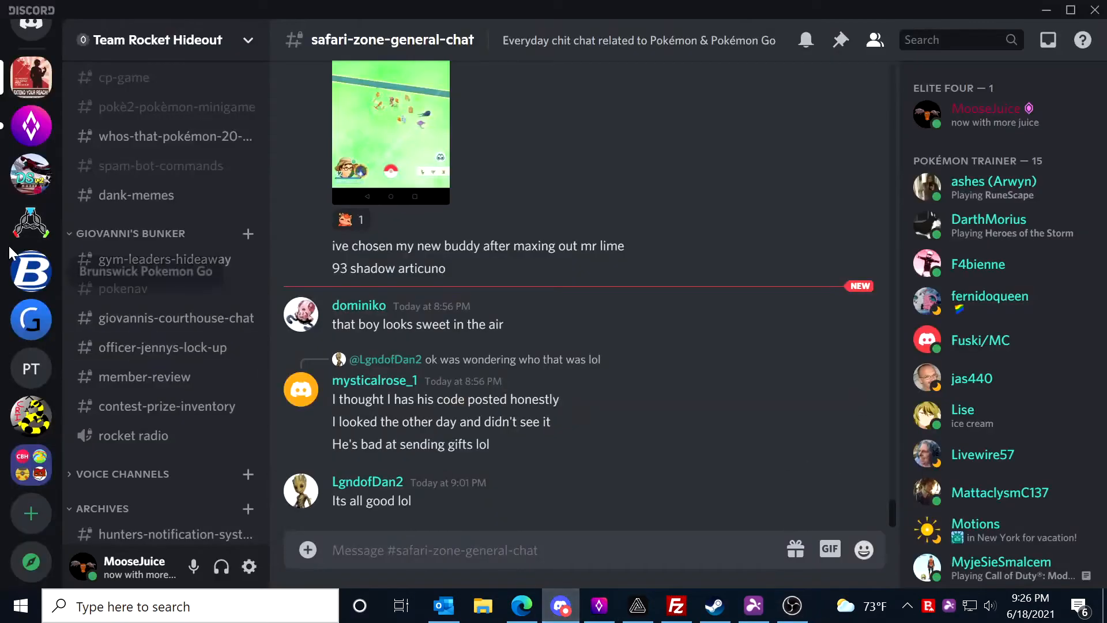
left_click(35, 129)
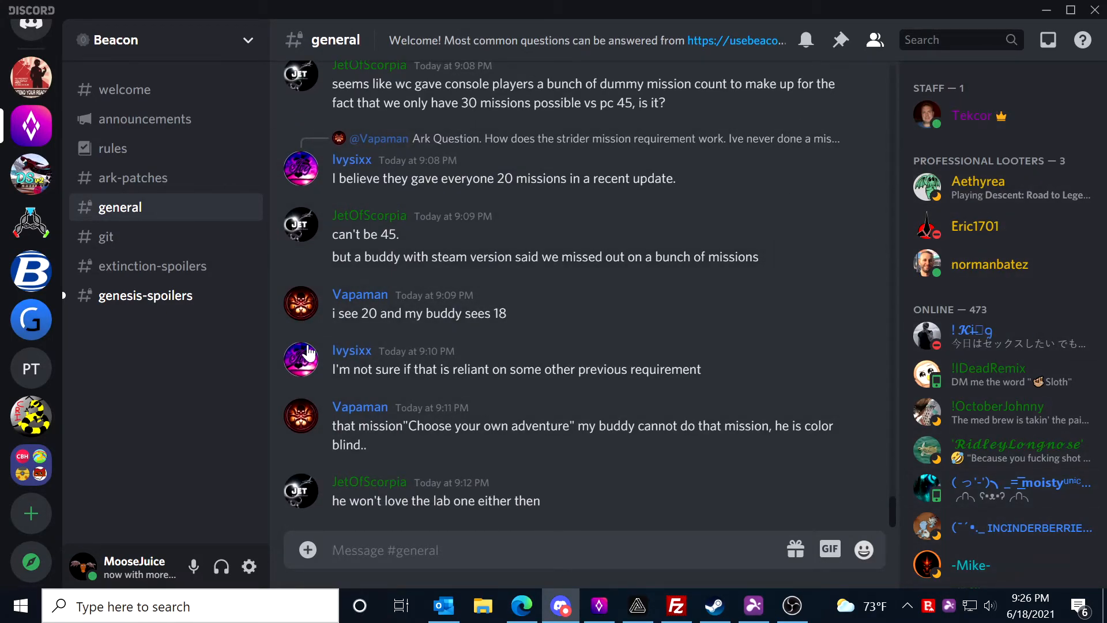
left_click(138, 297)
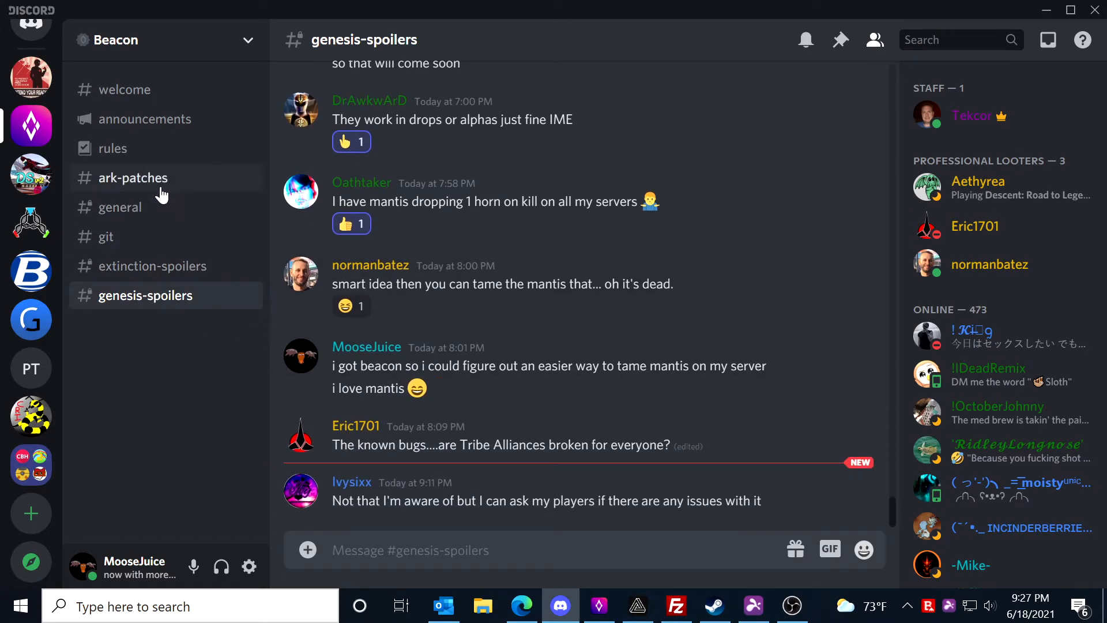
left_click(203, 215)
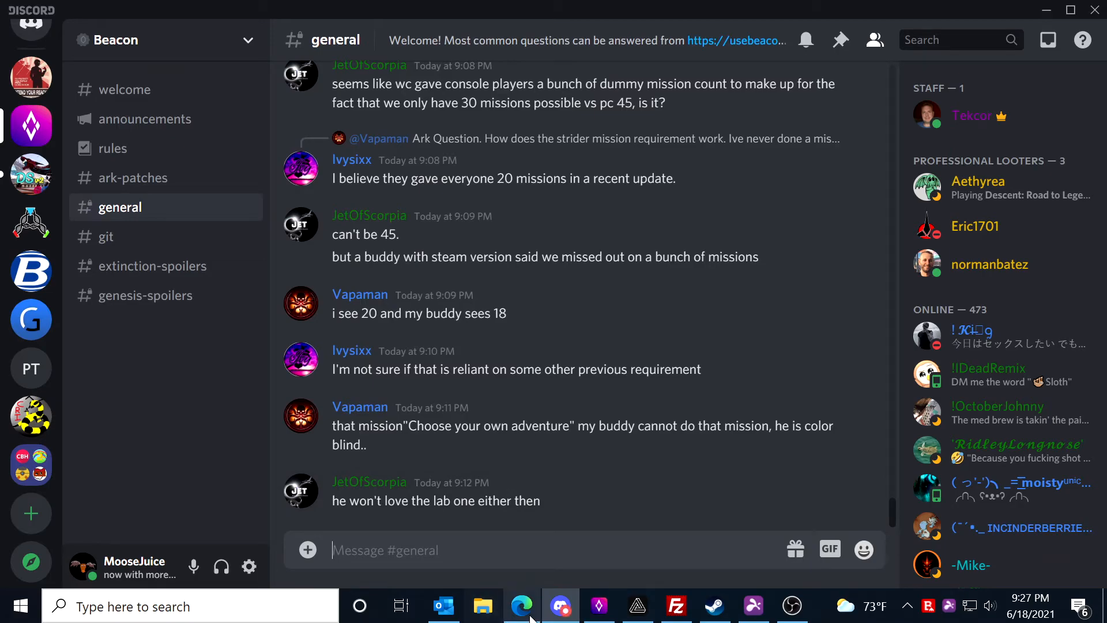
Step: Switch to Microsoft Edge and open the home page of the Beacon website, usebeacon.app, in a new tab
left_click(522, 606)
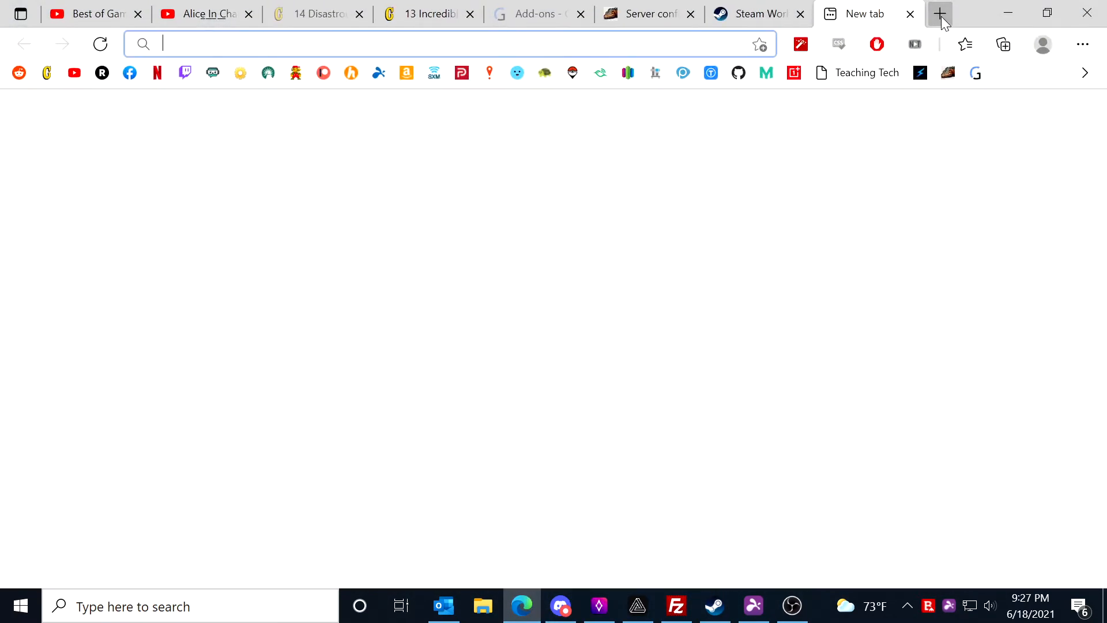
type("beacc on")
key("BackSpace")
key("BackSpace")
key("BackSpace")
key("BackSpace")
type("on")
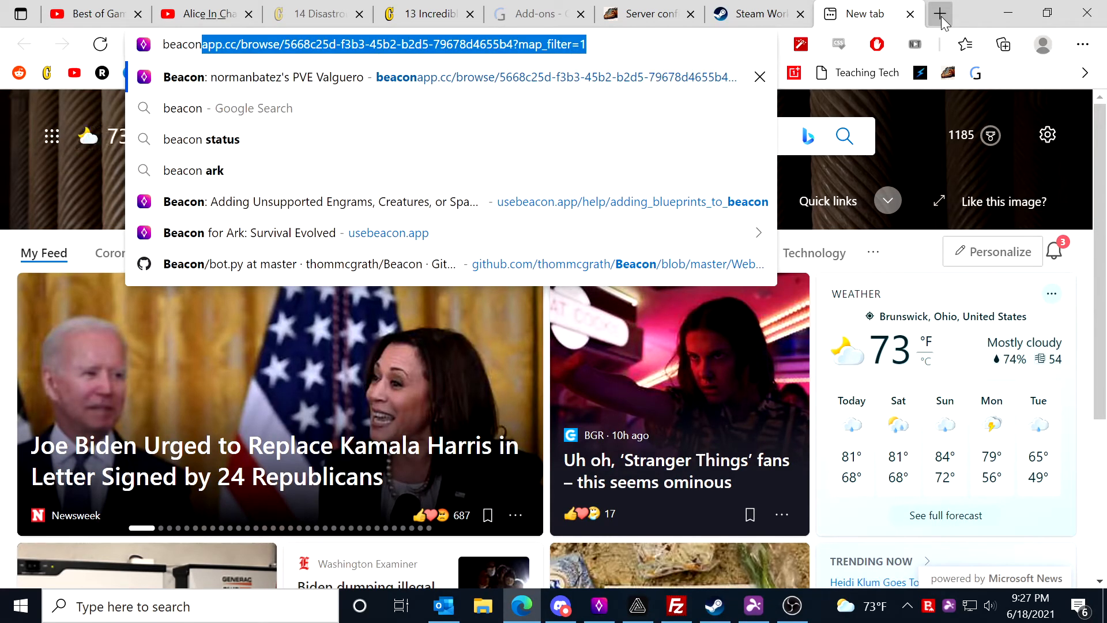
key("Return")
right_click(941, 16)
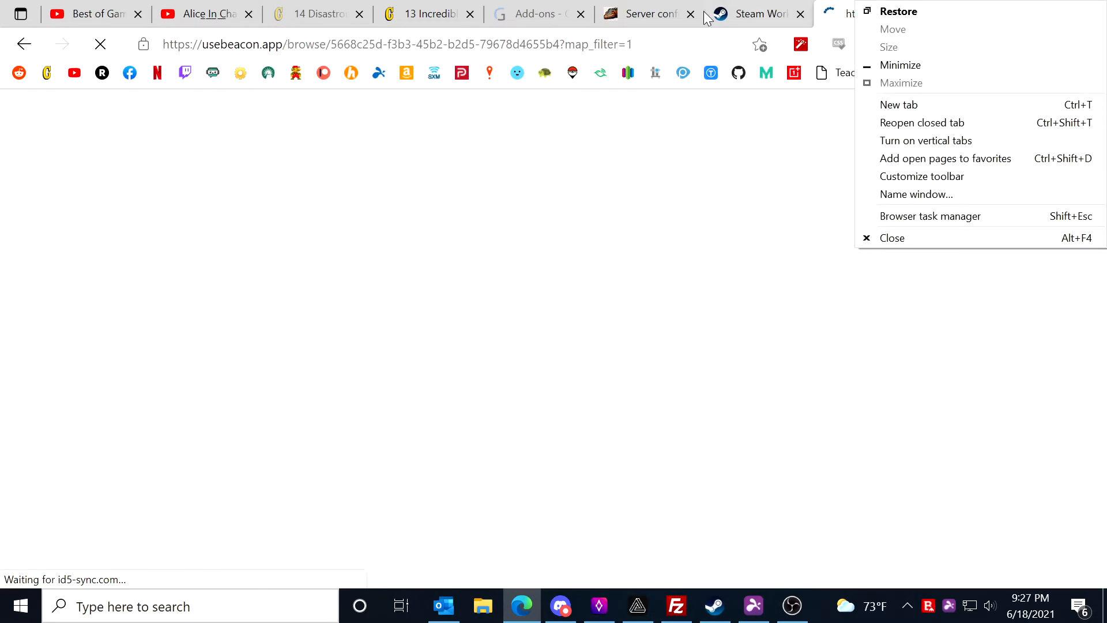
left_click(91, 161)
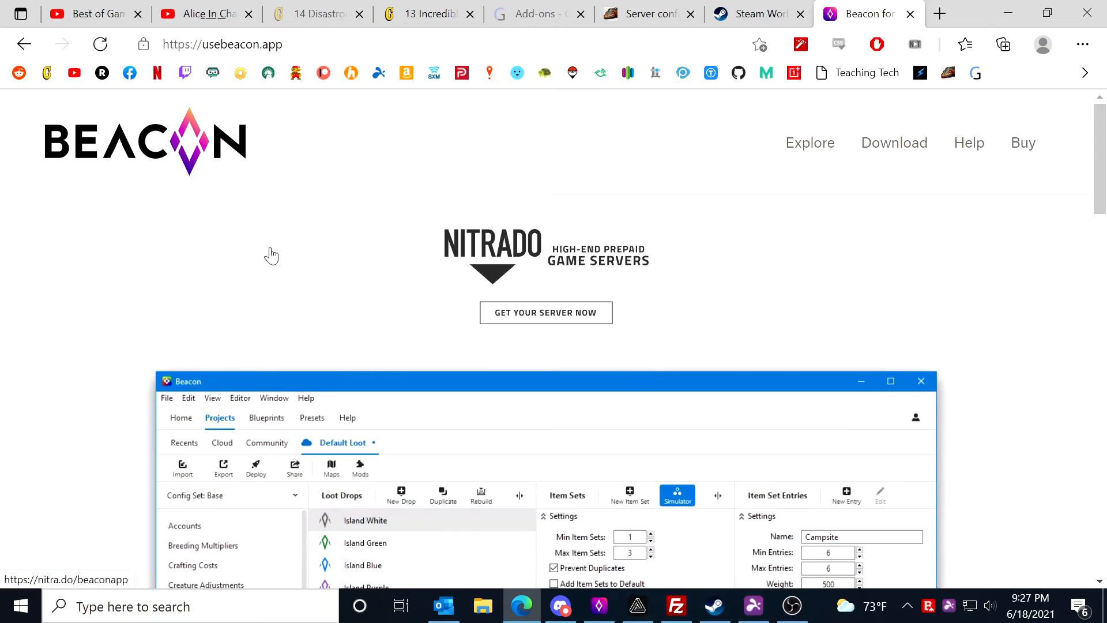
Step: Skim the Beacon home page and go through the Omni purchase page to its checkout form
scroll(369, 351, "down", 10)
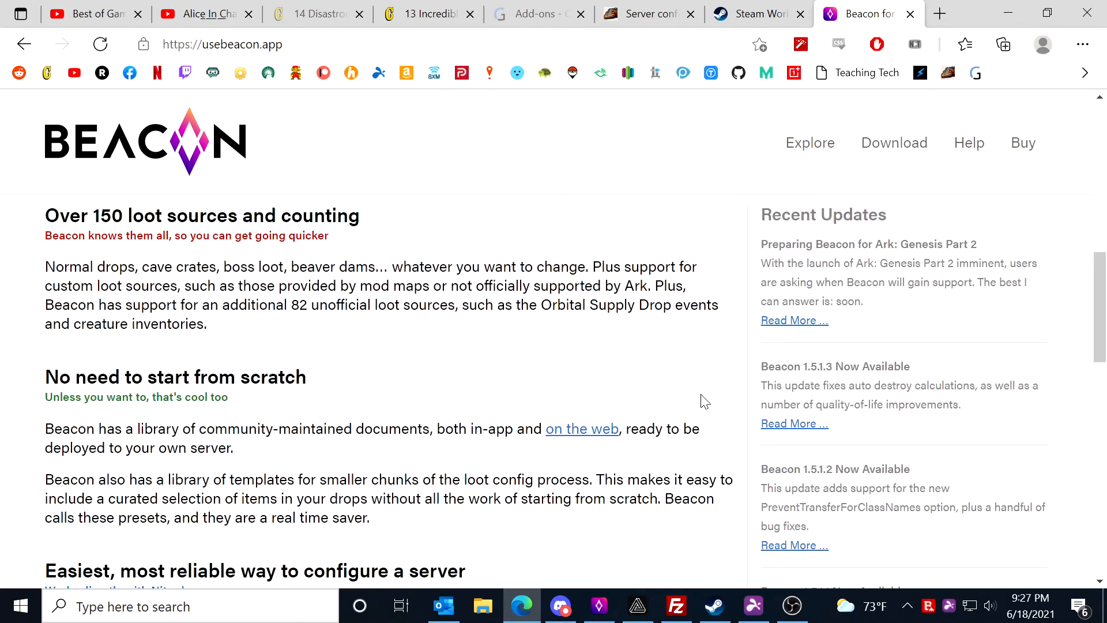
left_click(1023, 143)
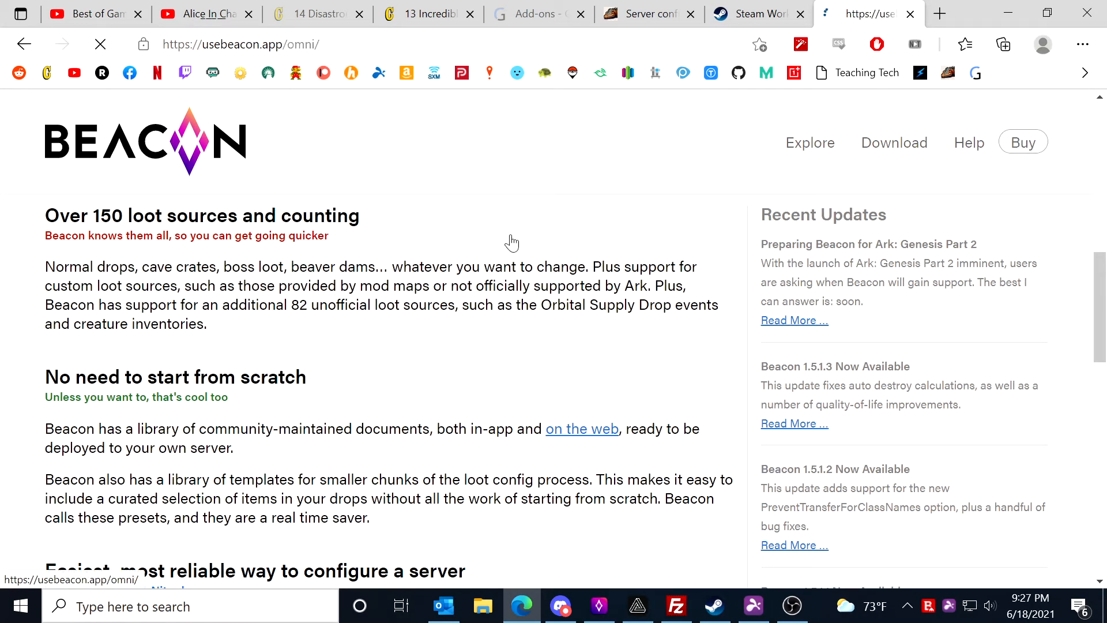
scroll(404, 369, "down", 2)
left_click(334, 299)
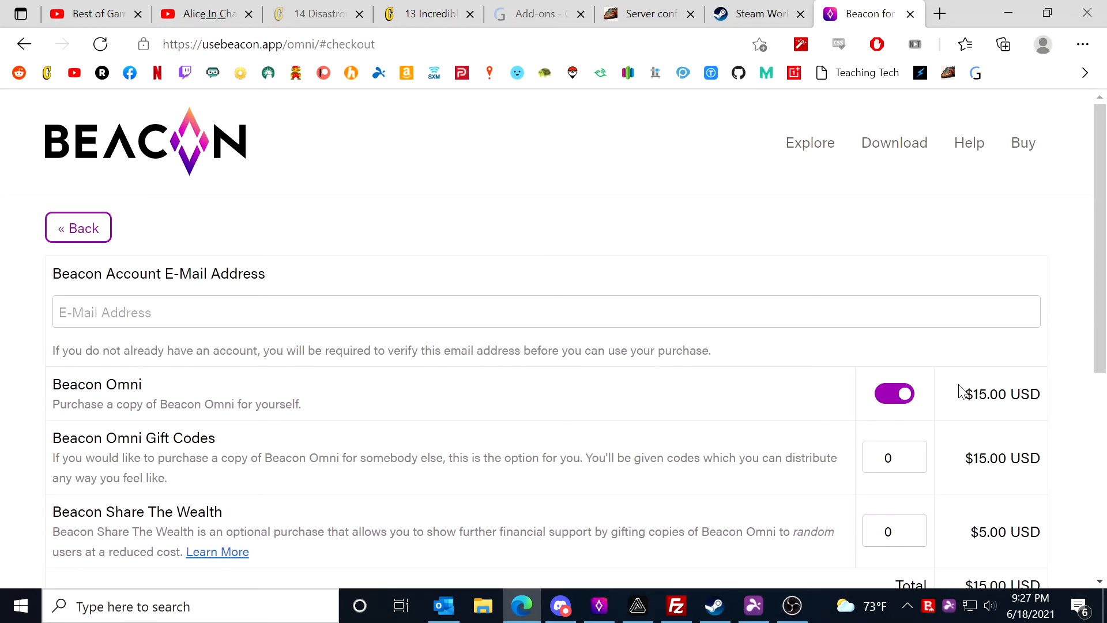
Step: Examine the price of the Beacon Omni item on the checkout form
left_click_drag(957, 390, 1056, 397)
left_click(1056, 396)
left_click_drag(962, 393, 1021, 404)
left_click(1060, 397)
left_click(1049, 396)
left_click(1021, 403)
Step: Review the checkout form's gift codes, Share The Wealth option and order total
scroll(749, 427, "down", 1)
scroll(317, 435, "down", 2)
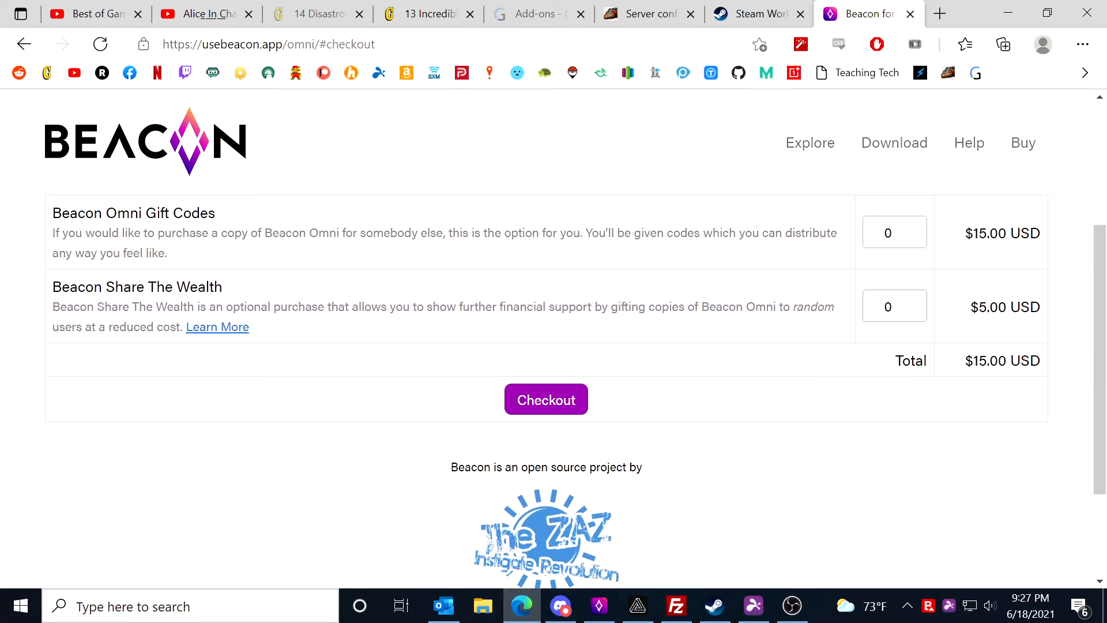
left_click_drag(1030, 361, 973, 360)
left_click_drag(897, 363, 849, 373)
left_click_drag(564, 373, 543, 343)
left_click(543, 343)
left_click_drag(619, 323, 527, 306)
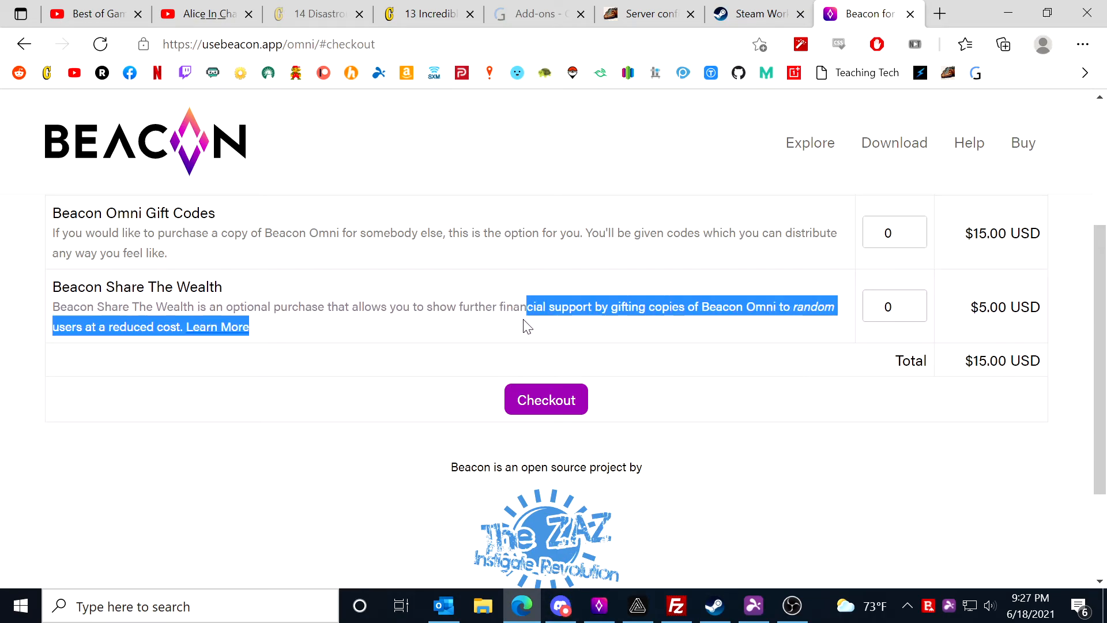
scroll(530, 326, "up", 4)
left_click(304, 404)
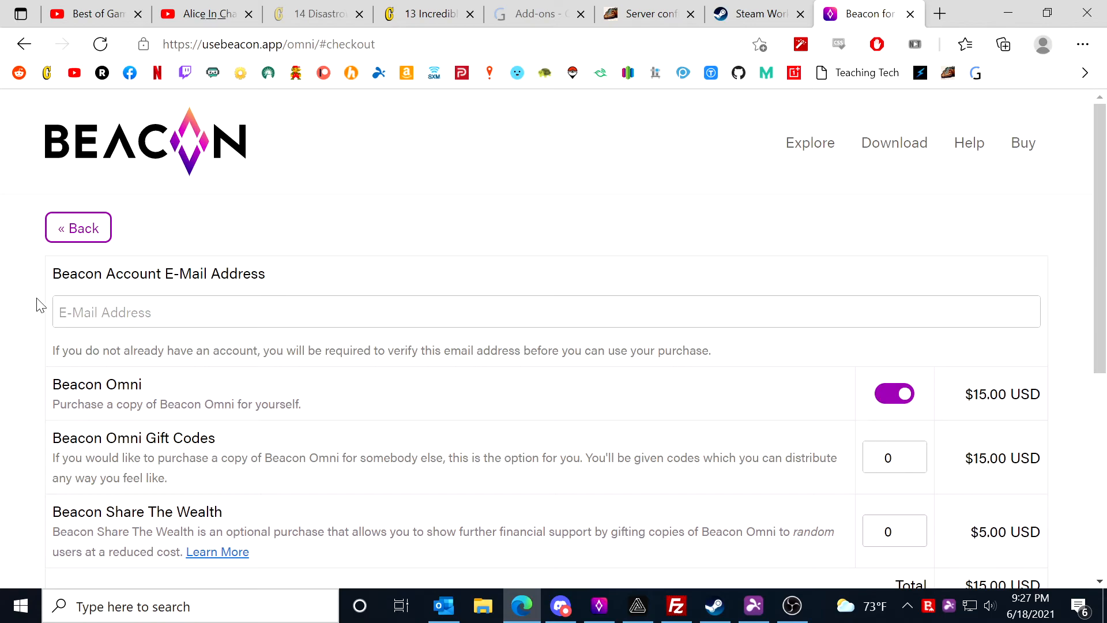
Step: Look over the whole checkout form, from the account e-mail field down to the checkout option
left_click_drag(55, 260, 403, 533)
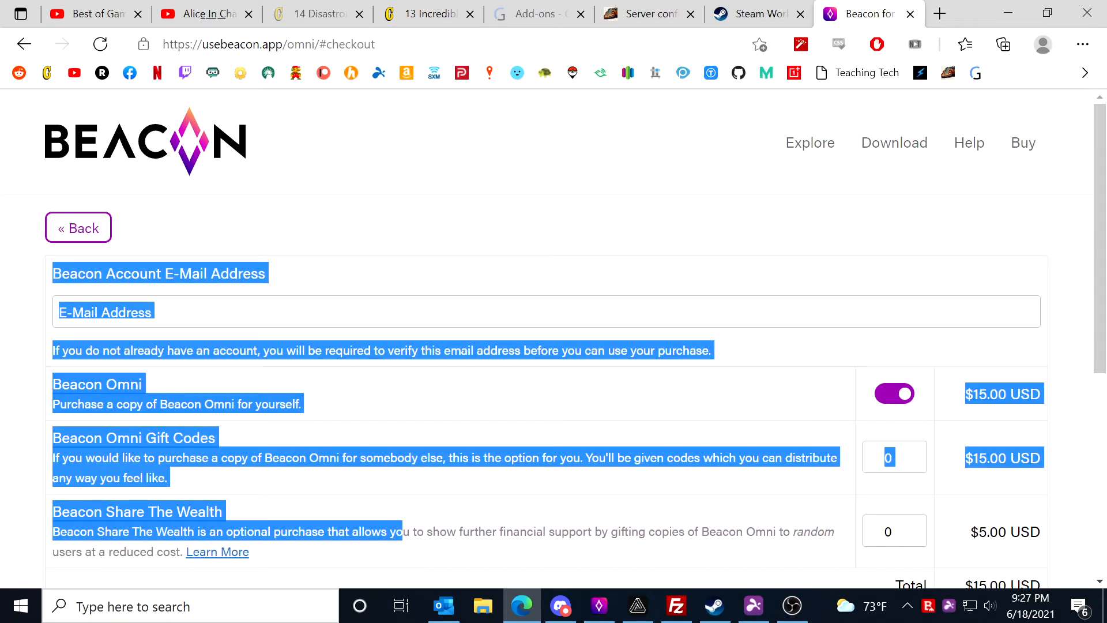
left_click(403, 533)
scroll(444, 491, "down", 6)
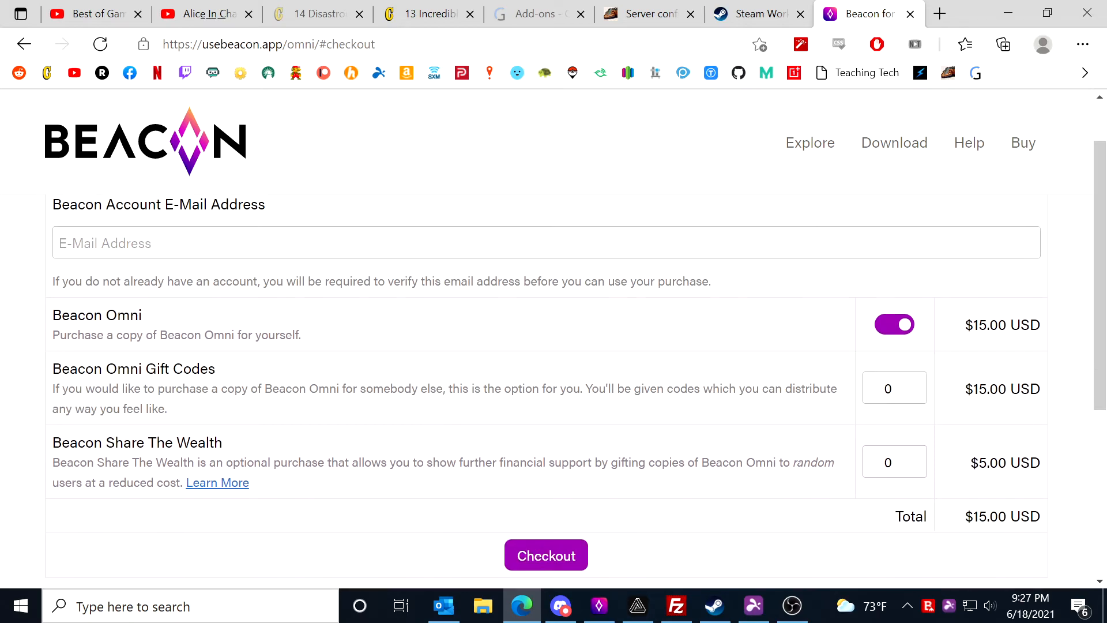
scroll(695, 480, "up", 6)
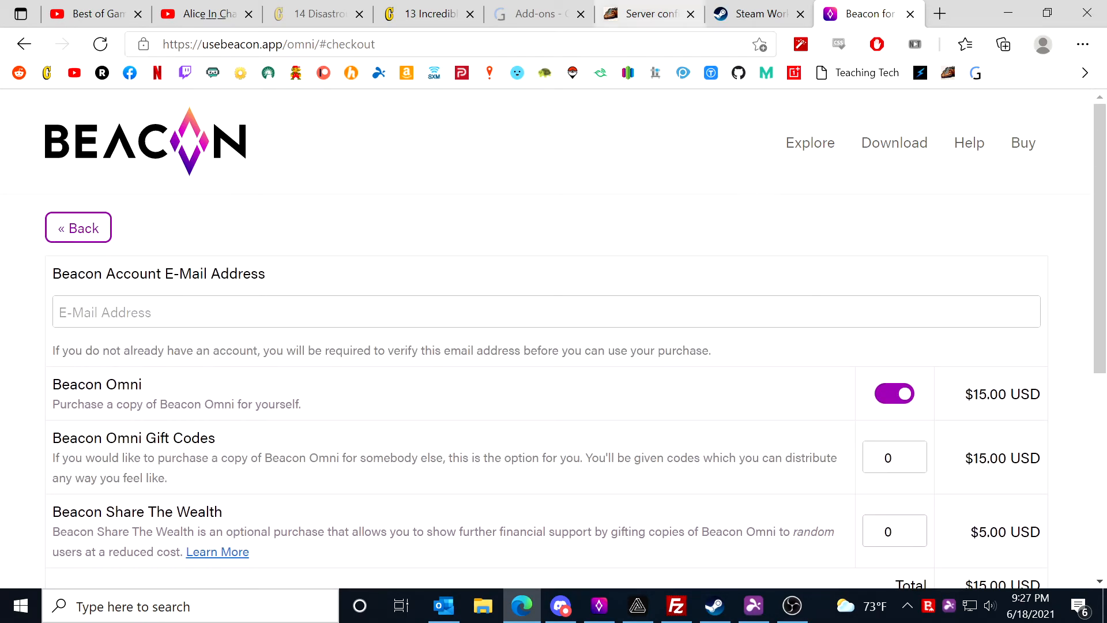
Step: Switch to the ARK wiki's Server configuration page and examine the default player base stats table
left_click(651, 14)
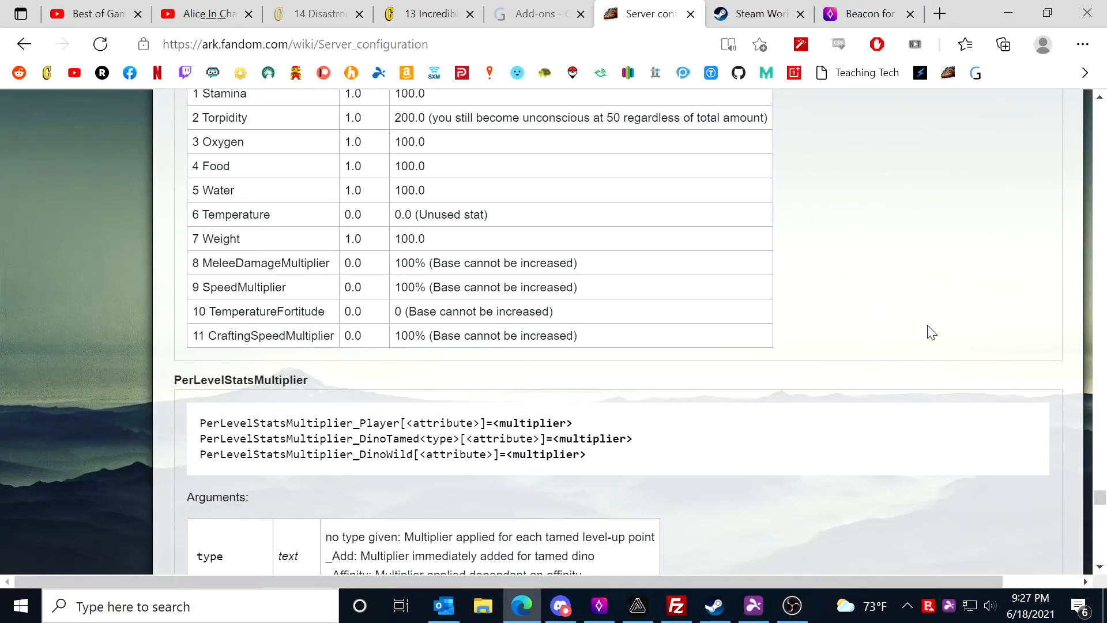
scroll(1009, 475, "up", 5)
mouse_move(1102, 501)
left_mouse_down()
mouse_move(1102, 167)
mouse_move(1106, 506)
left_mouse_up()
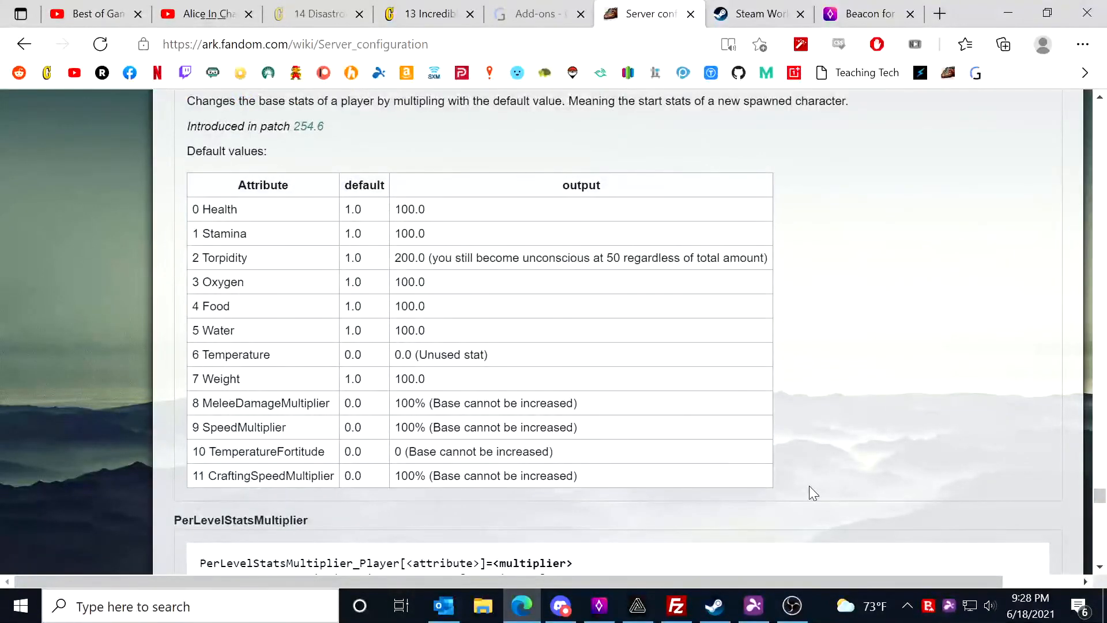
Step: Switch to Beacon and view the Genesis 2 config set's Day and Night Cycle, Decay and Spoil, and Custom Config sections
left_click(789, 604)
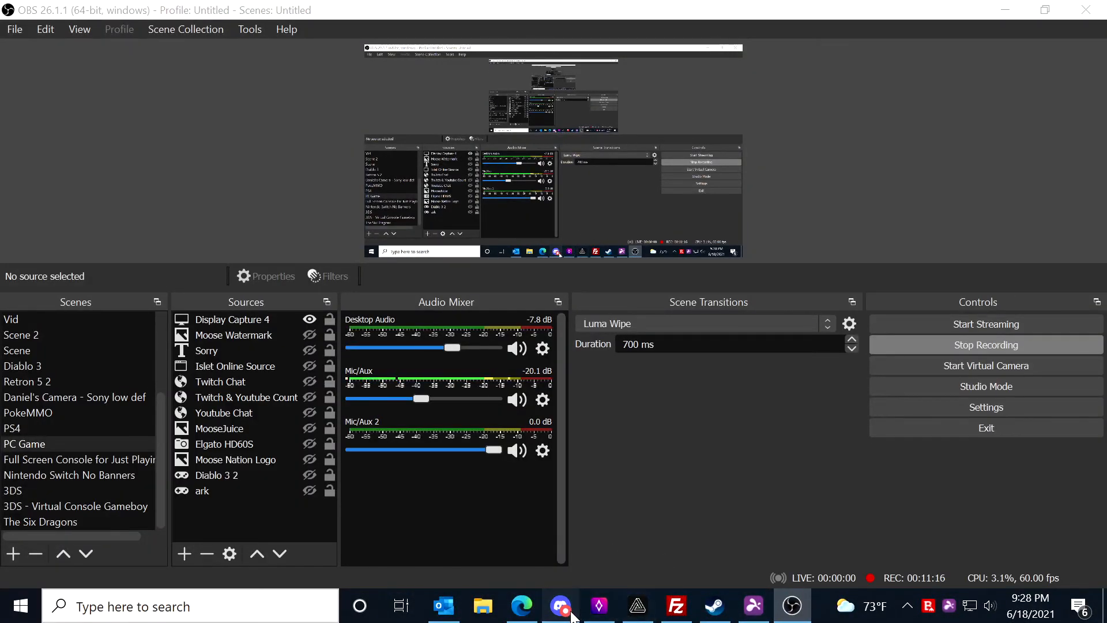
left_click(603, 615)
left_click(88, 311)
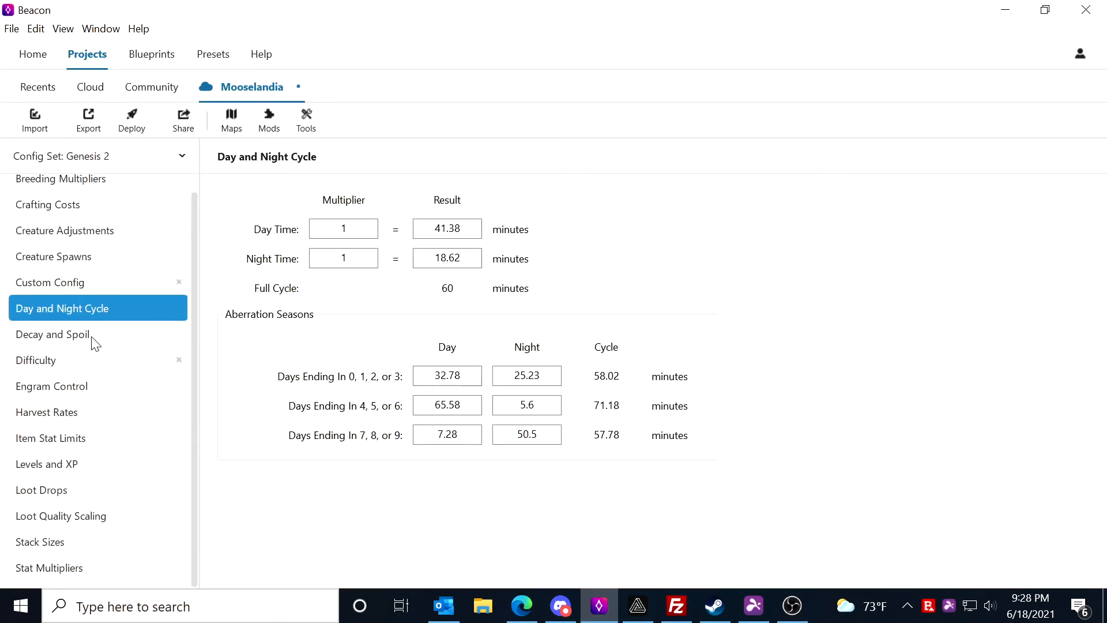
left_click(93, 333)
left_click(68, 281)
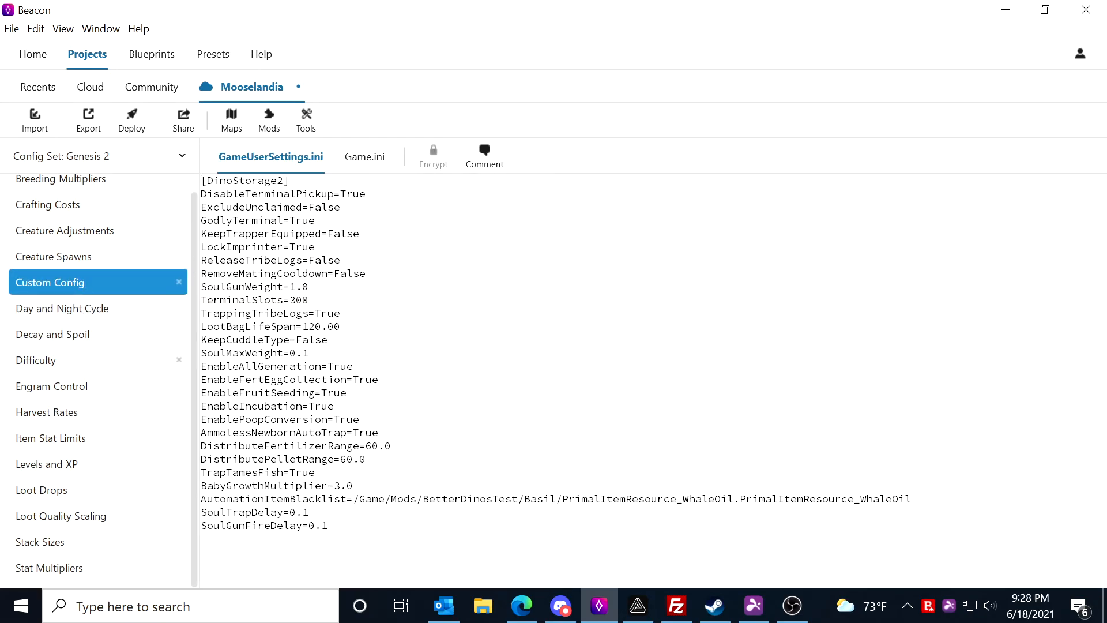
Step: Switch to the Base config set and examine the GameUserSettings.ini lines in its Custom Config
left_click(182, 163)
left_click(105, 171)
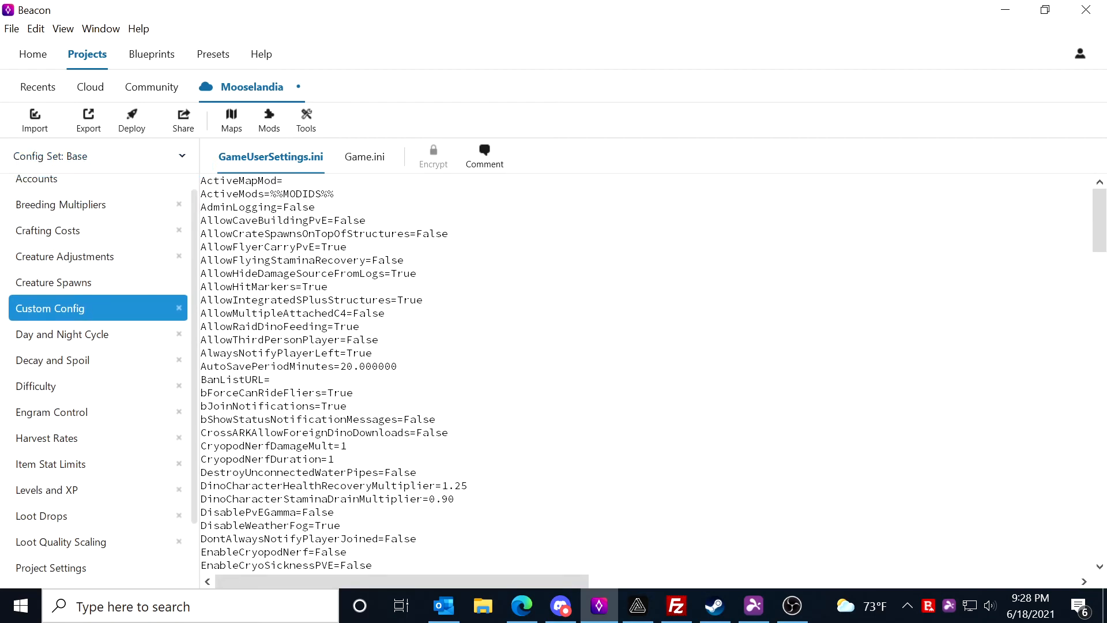
left_click_drag(367, 221, 341, 247)
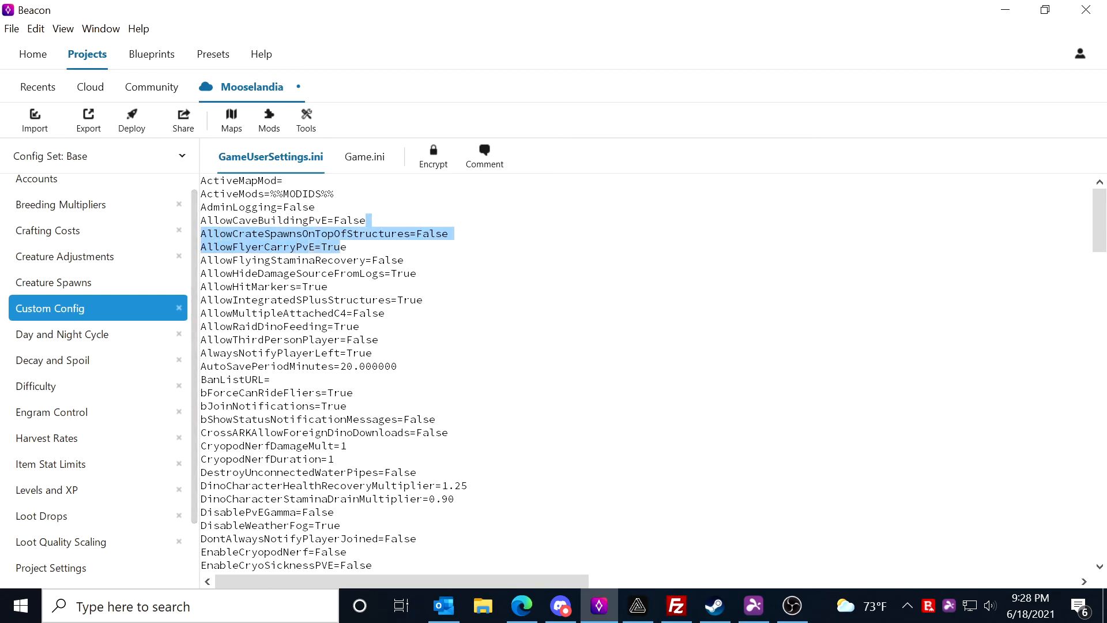
left_click(330, 287)
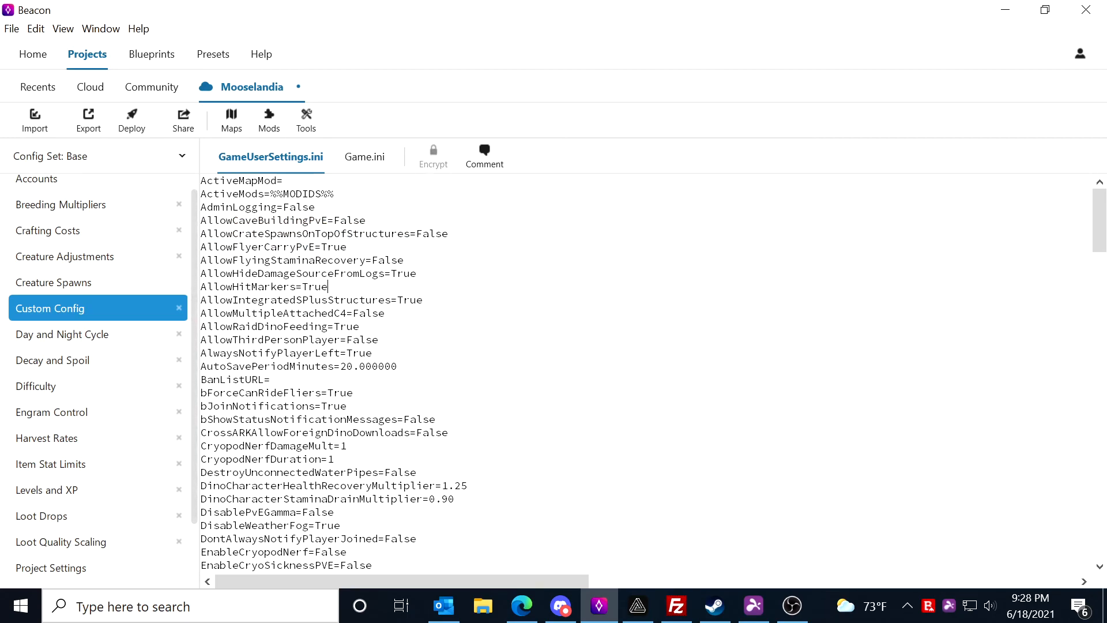
scroll(330, 286, "down", 3)
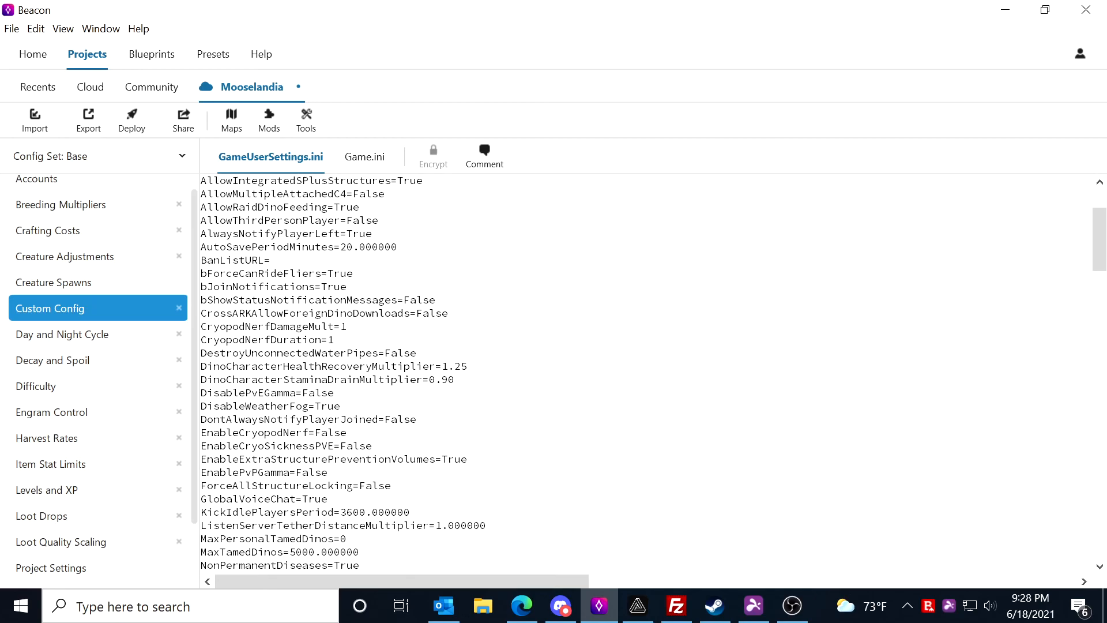
left_click_drag(455, 379, 404, 473)
left_click(404, 473)
scroll(404, 473, "down", 1)
scroll(403, 472, "down", 7)
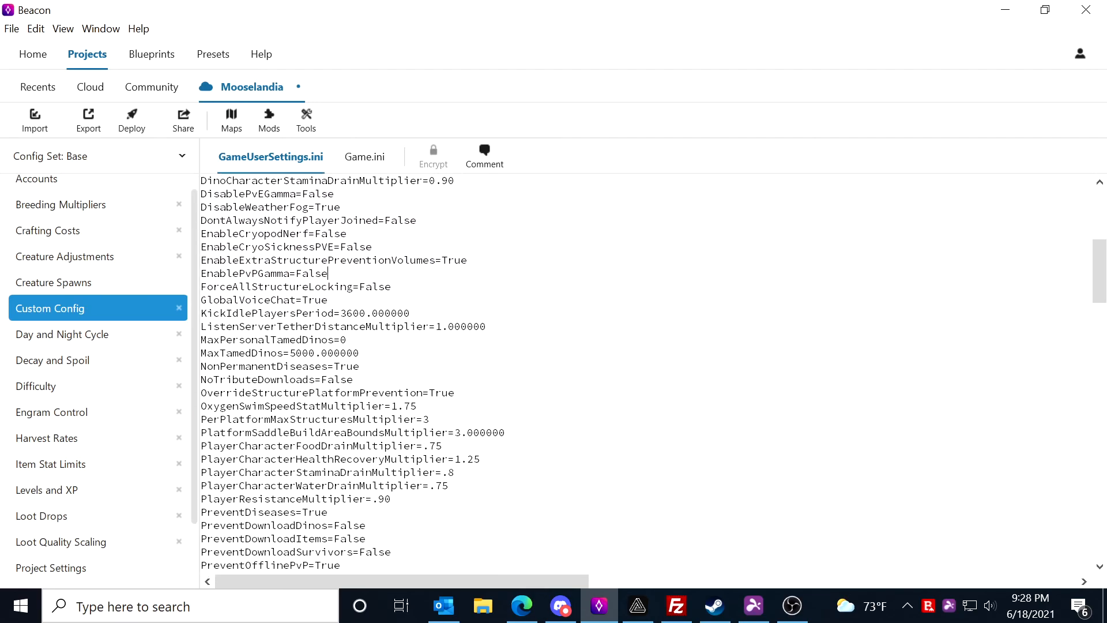
scroll(403, 472, "up", 10)
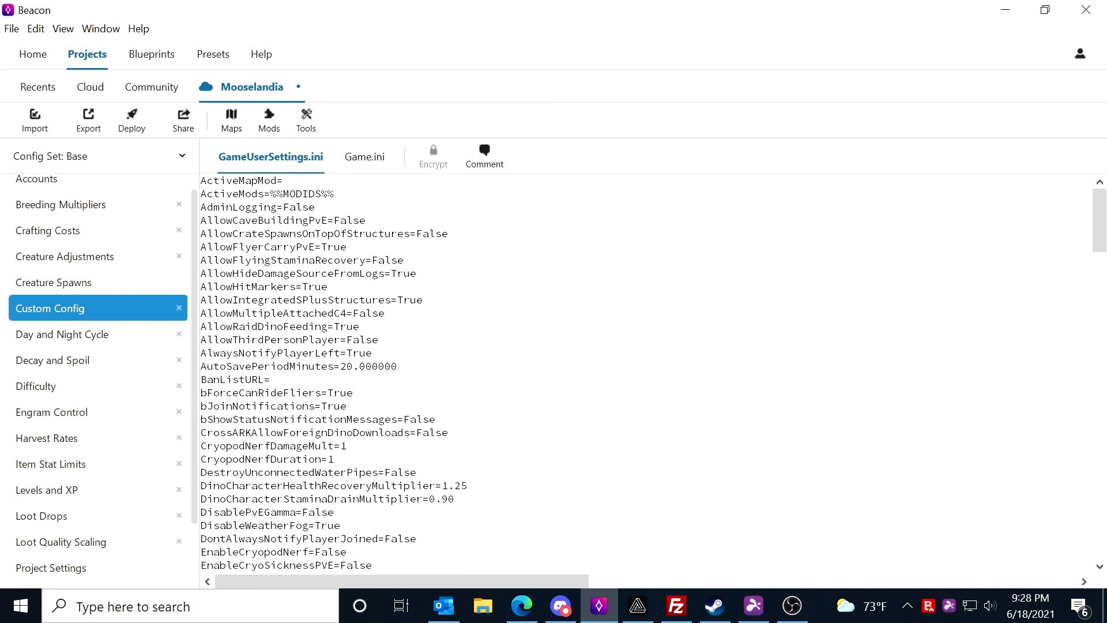
Step: Look through the Base set's editors from Creature Spawns and Difficulty to Engram Control, Harvest Rates, and Levels and XP
left_click(78, 282)
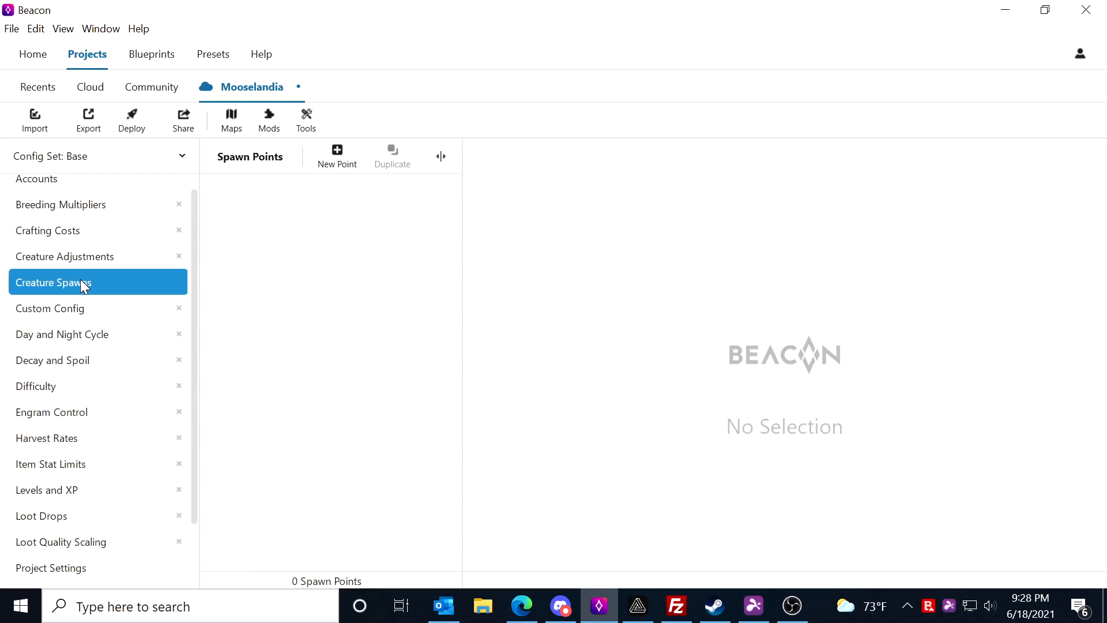
left_click(103, 385)
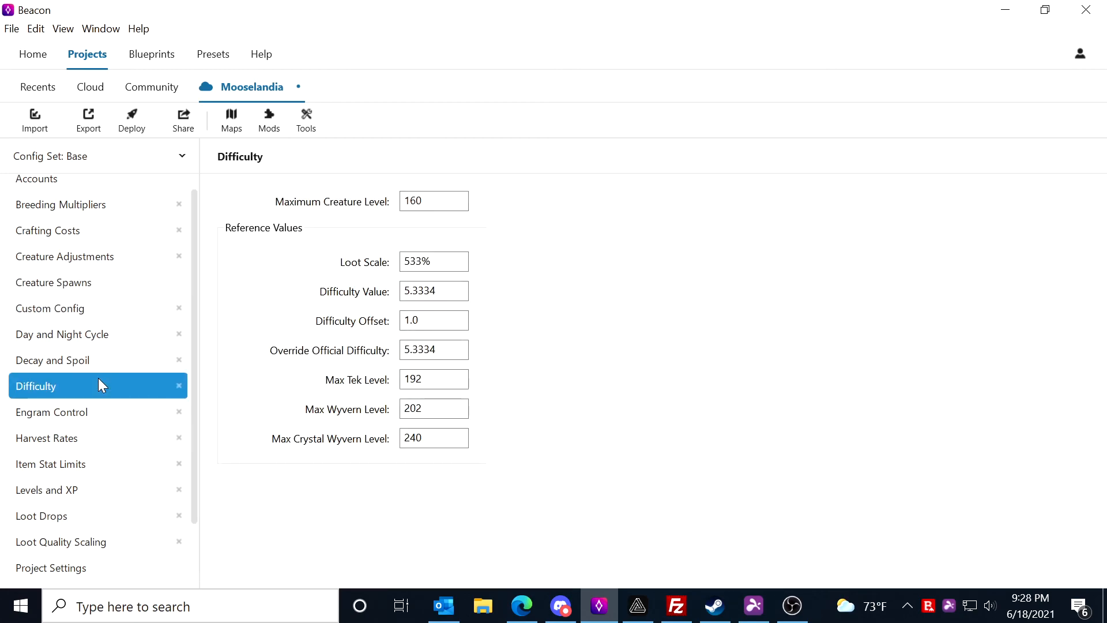
left_click(54, 360)
left_click(72, 419)
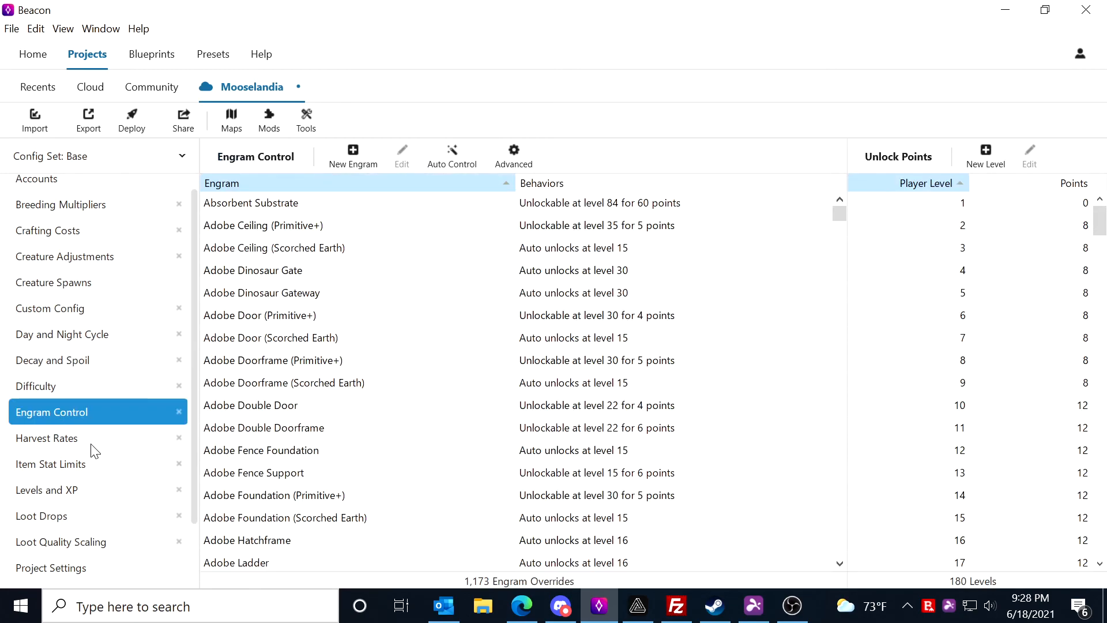
left_click(89, 444)
left_click(90, 491)
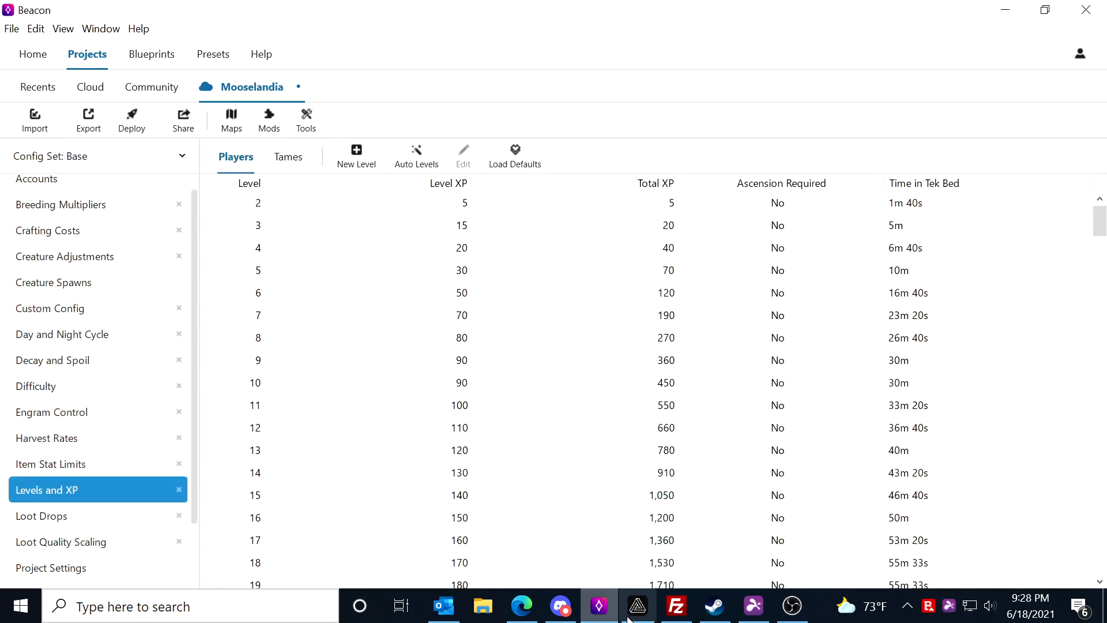
left_click(792, 605)
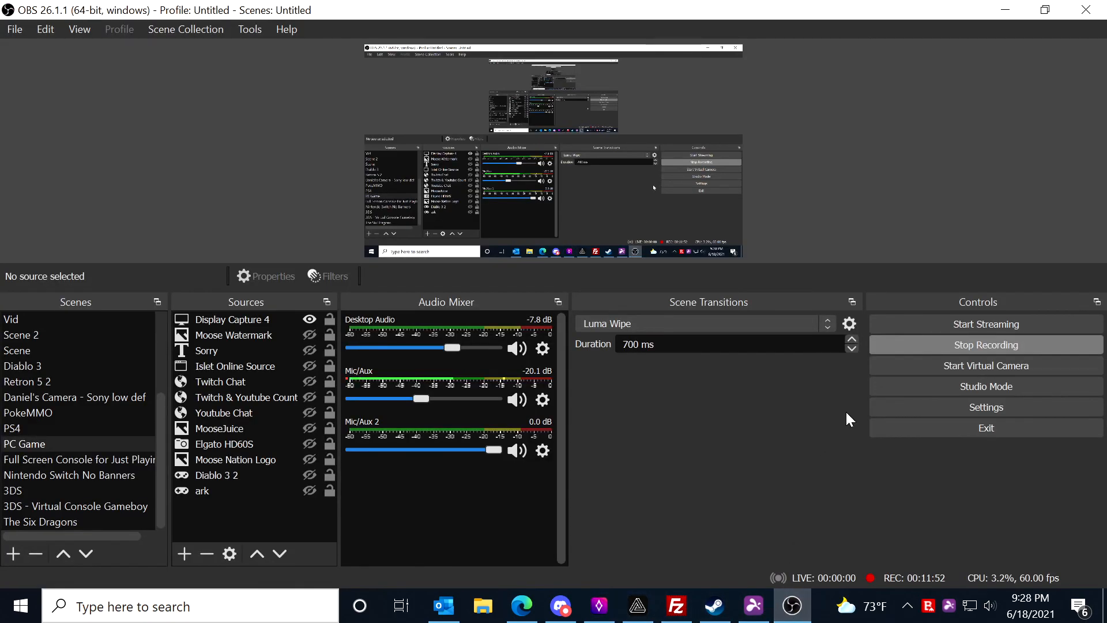